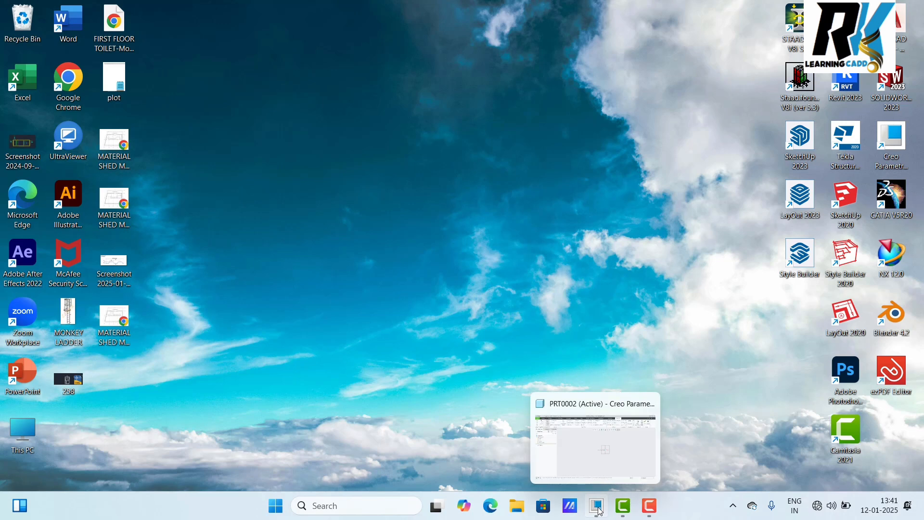
Switch to Creo Parametric and quit the open part's sketch without saving its modifications
{"action": "left_click", "coordinate": [598, 509]}
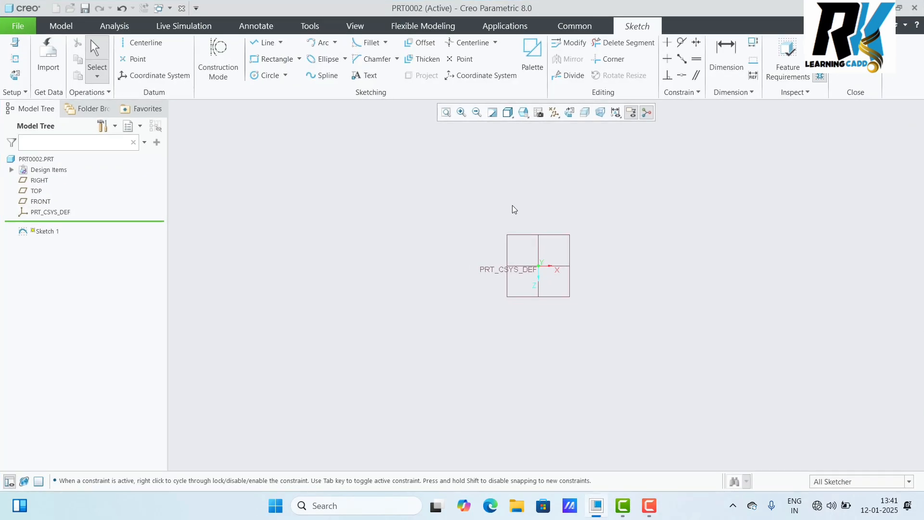
{"action": "left_click", "coordinate": [68, 115]}
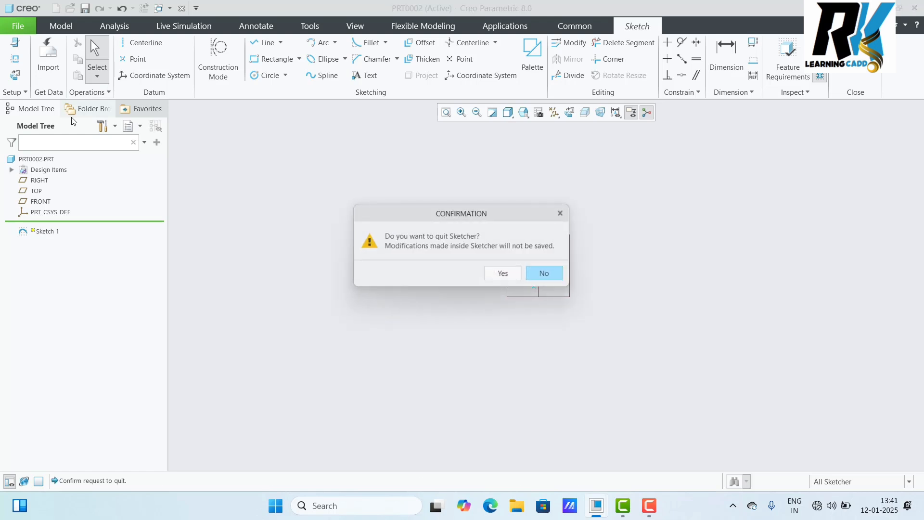
{"action": "left_click", "coordinate": [502, 273]}
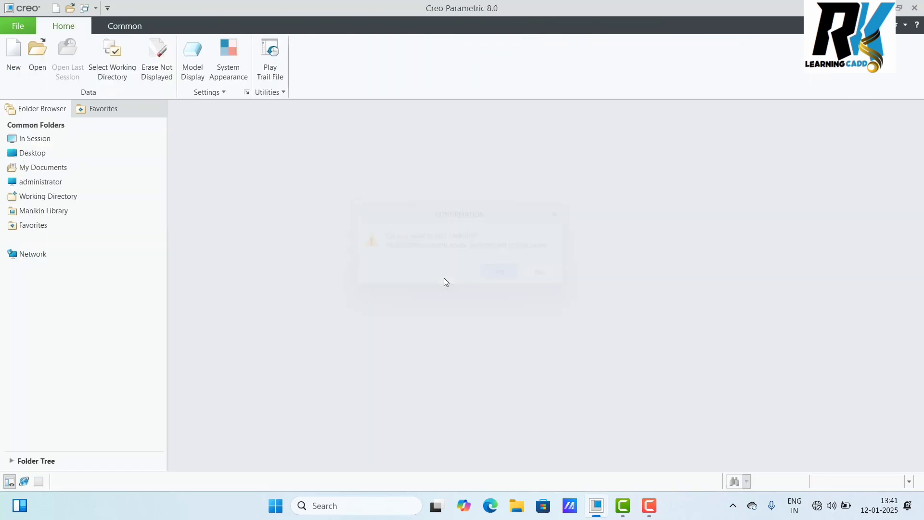
Create a new solid part named PART1 without using the default template
{"action": "left_click", "coordinate": [13, 55]}
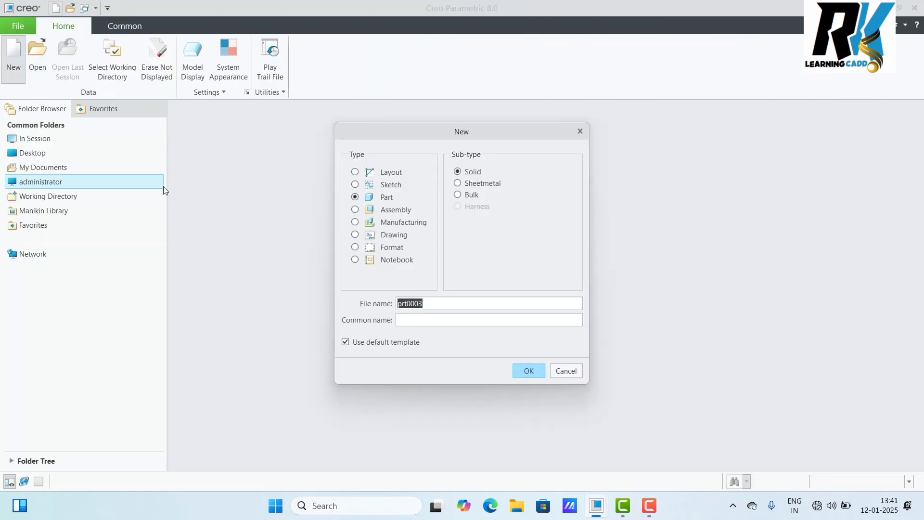
{"action": "left_click", "coordinate": [346, 342]}
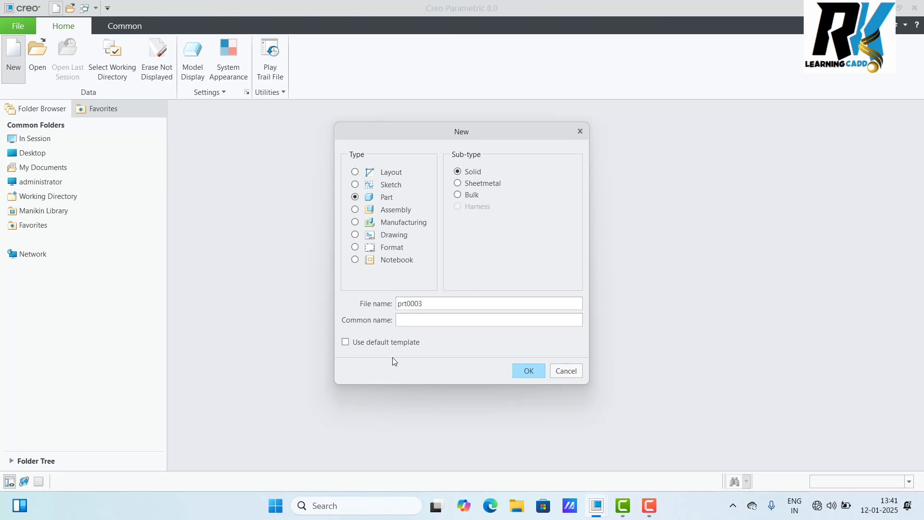
{"action": "left_click", "coordinate": [435, 305]}
{"action": "key", "text": "BackSpace"}
{"action": "key", "text": "BackSpace"}
{"action": "key", "text": "BackSpace"}
{"action": "key", "text": "BackSpace"}
{"action": "key", "text": "BackSpace"}
{"action": "key", "text": "BackSpace"}
{"action": "key", "text": "BackSpace"}
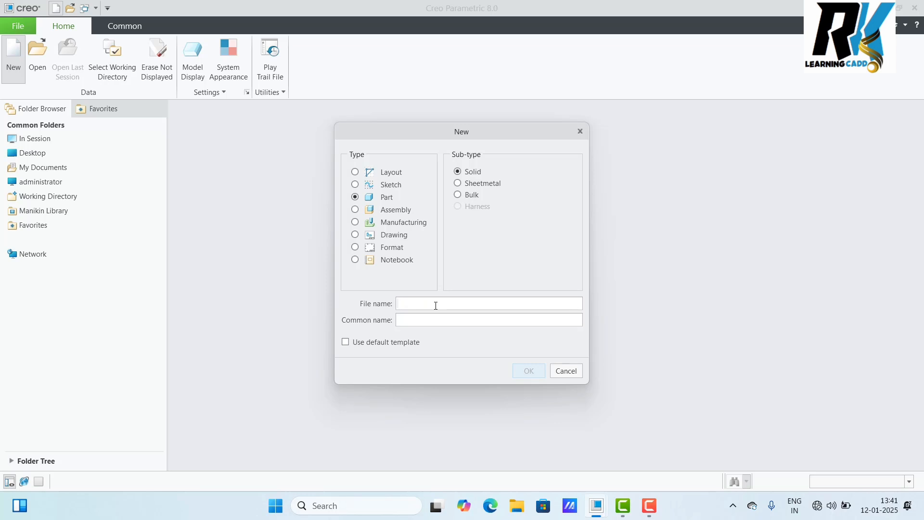
{"action": "type", "text": "PART"}
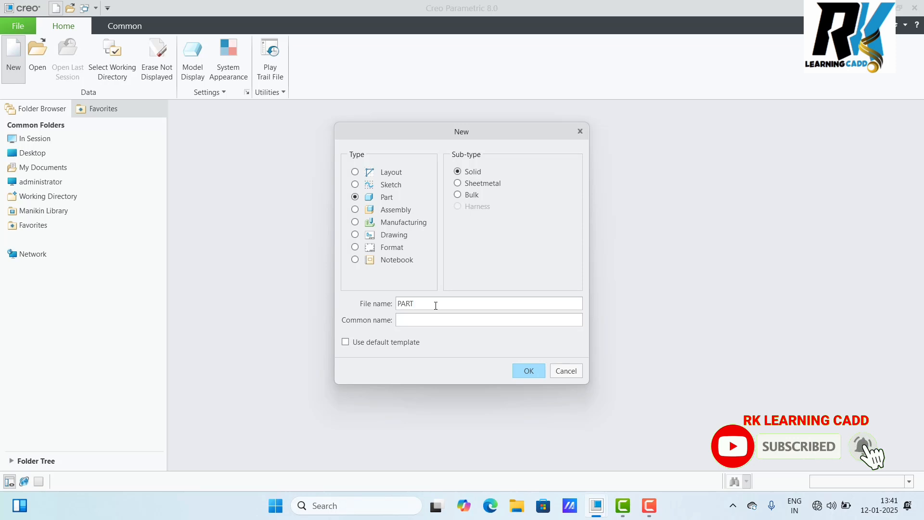
{"action": "type", "text": "1"}
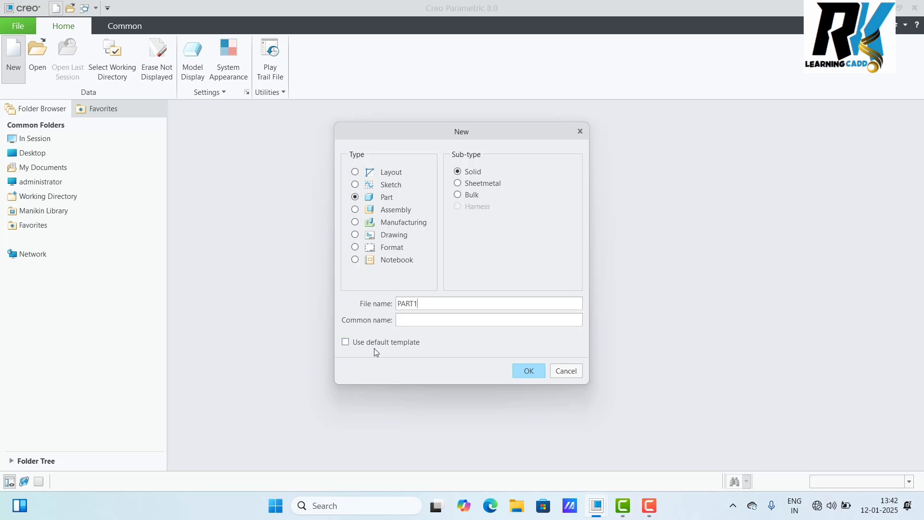
{"action": "left_click", "coordinate": [526, 374]}
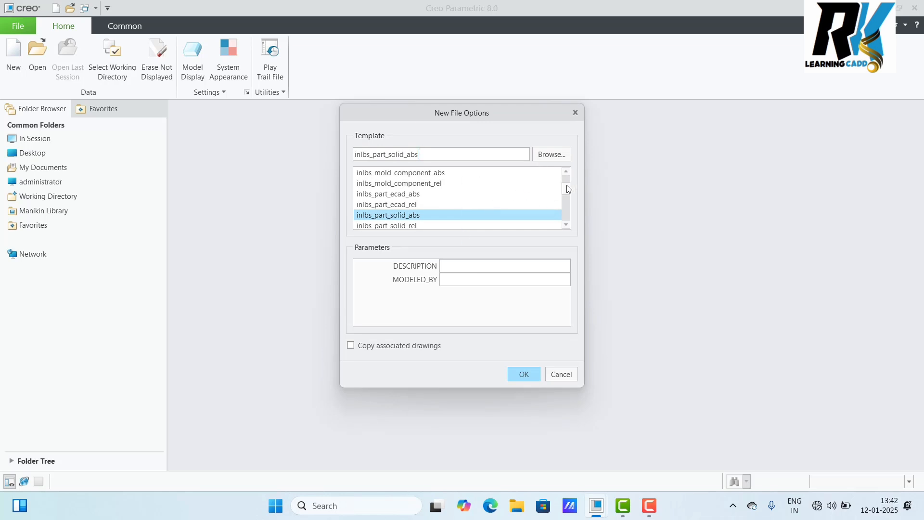
Choose the mmns_part_solid_abs template for the new part and confirm it
{"action": "left_click_drag", "start_coordinate": [567, 185], "coordinate": [566, 207]}
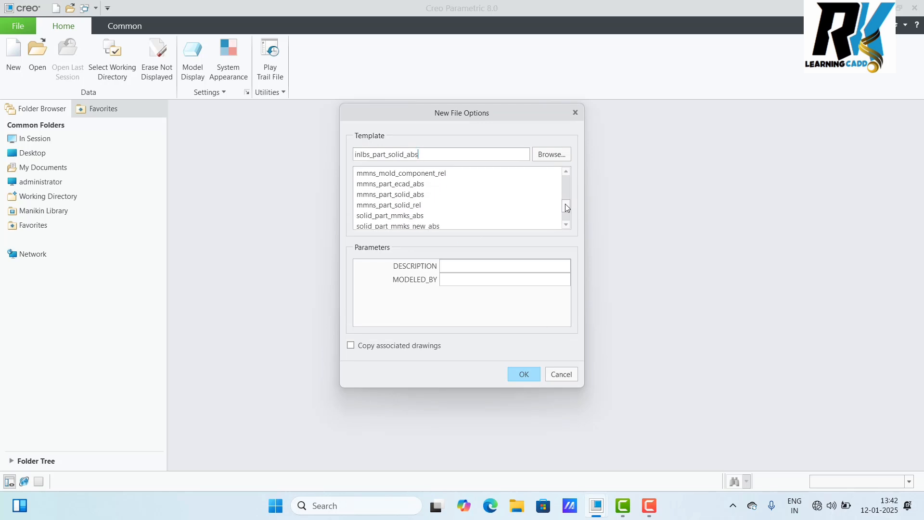
{"action": "left_click", "coordinate": [391, 194]}
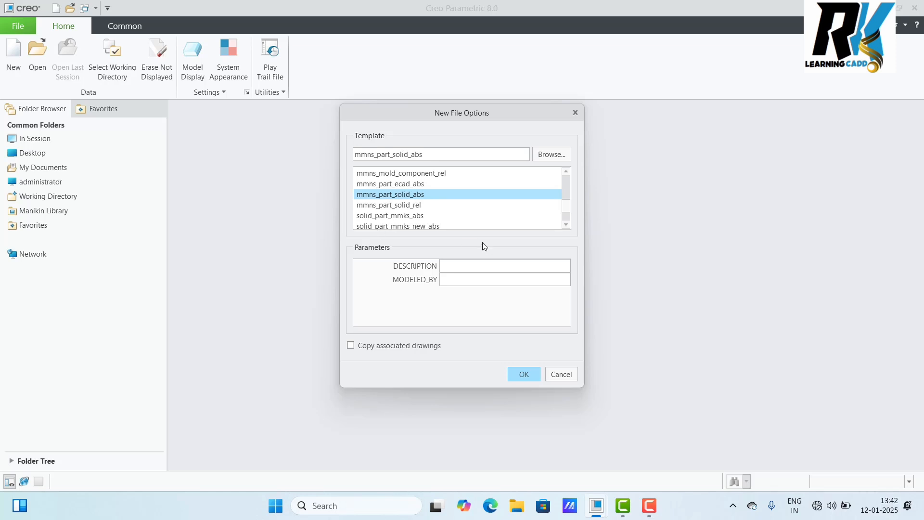
{"action": "scroll", "coordinate": [393, 211], "scroll_direction": "down", "scroll_amount": 1}
{"action": "scroll", "coordinate": [393, 212], "scroll_direction": "up", "scroll_amount": 3}
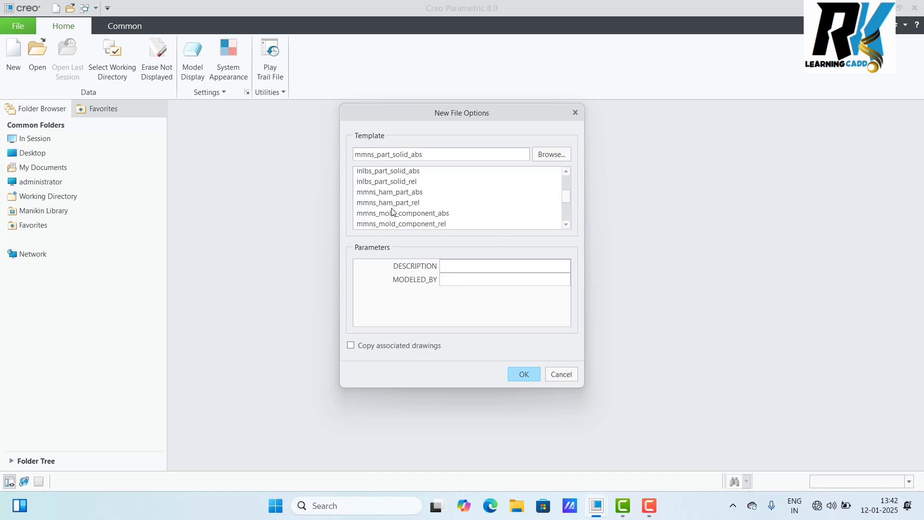
{"action": "scroll", "coordinate": [393, 212], "scroll_direction": "down", "scroll_amount": 3}
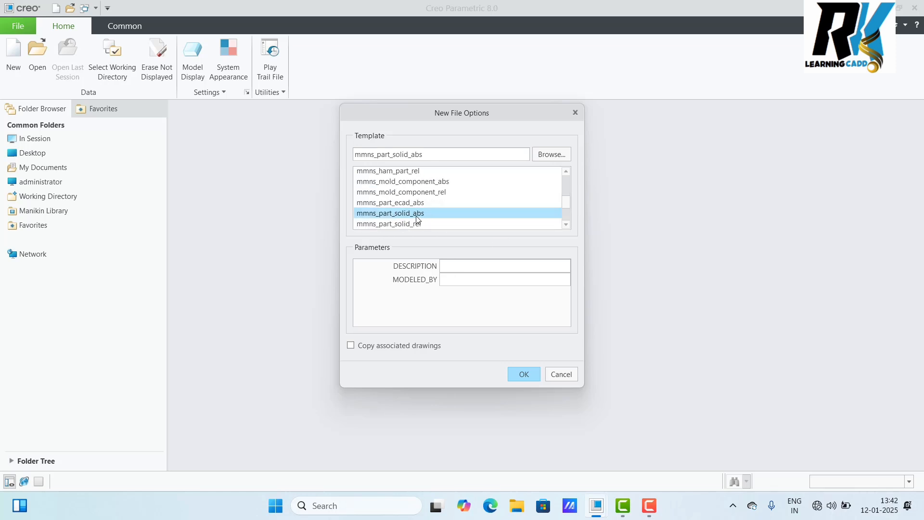
{"action": "left_click", "coordinate": [524, 374]}
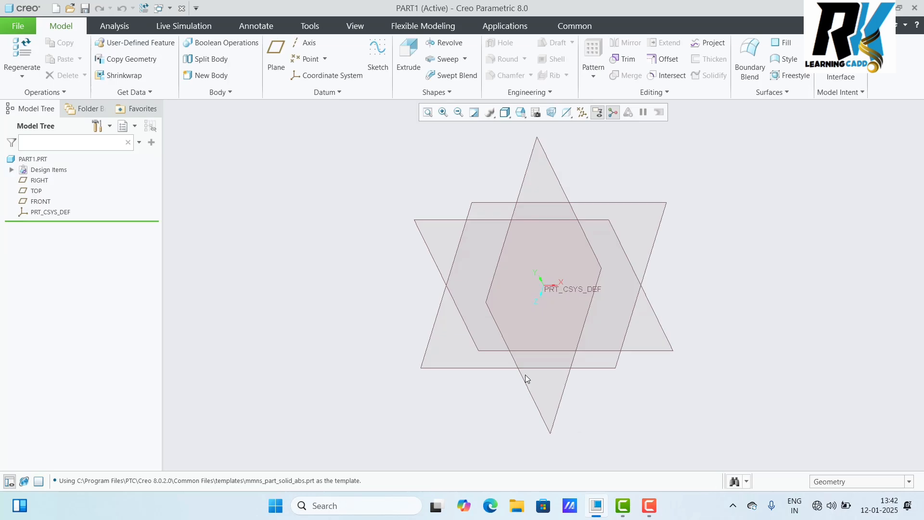
Start a new sketch on the TOP datum plane
{"action": "mouse_move", "coordinate": [718, 247]}
{"action": "middle_mouse_down"}
{"action": "mouse_move", "coordinate": [701, 235]}
{"action": "mouse_move", "coordinate": [752, 224]}
{"action": "mouse_move", "coordinate": [735, 228]}
{"action": "mouse_move", "coordinate": [745, 230]}
{"action": "middle_mouse_up"}
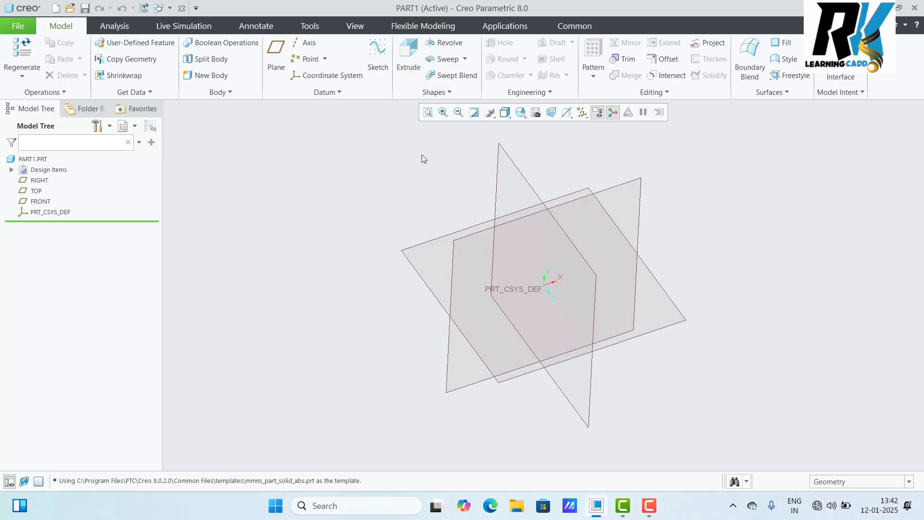
{"action": "left_click", "coordinate": [417, 270]}
{"action": "left_click", "coordinate": [378, 53]}
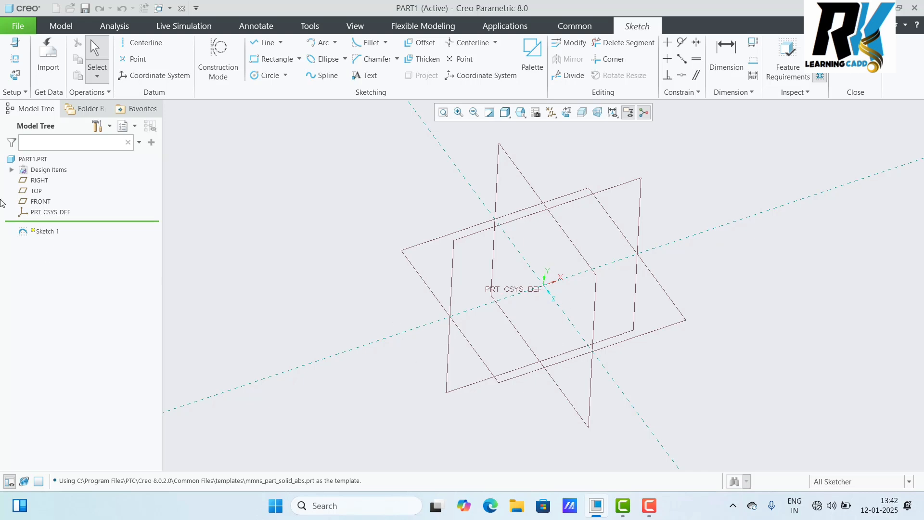
In the Sketcher options, enable locking of modified dimensions and making the sketching plane parallel to the screen
{"action": "left_click", "coordinate": [22, 25]}
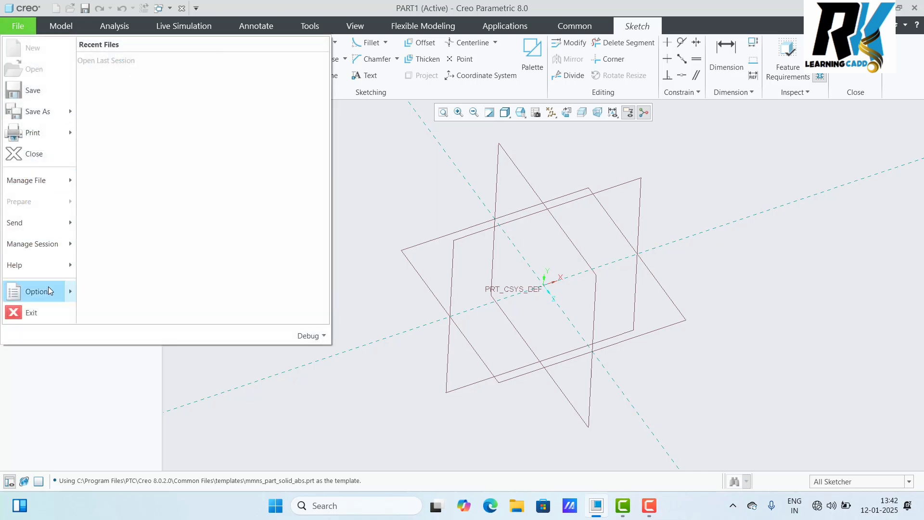
{"action": "mouse_move", "coordinate": [48, 289]}
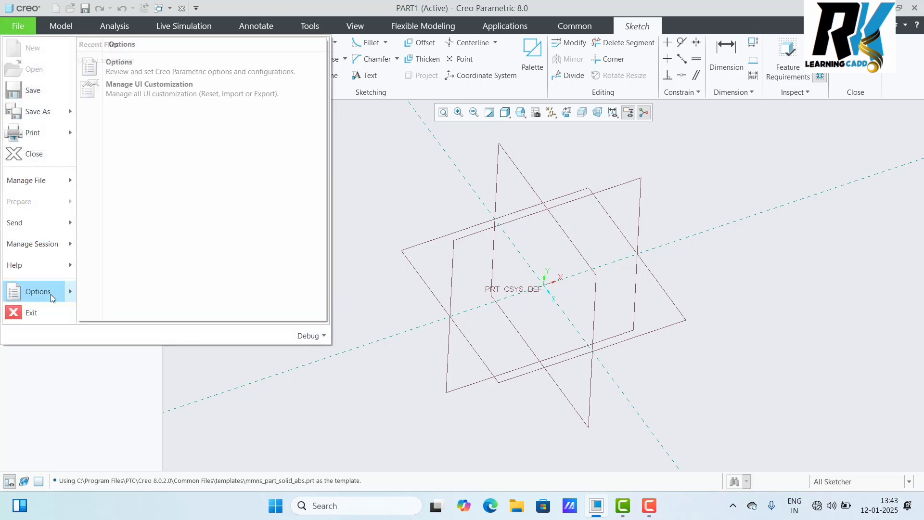
{"action": "left_click", "coordinate": [125, 66]}
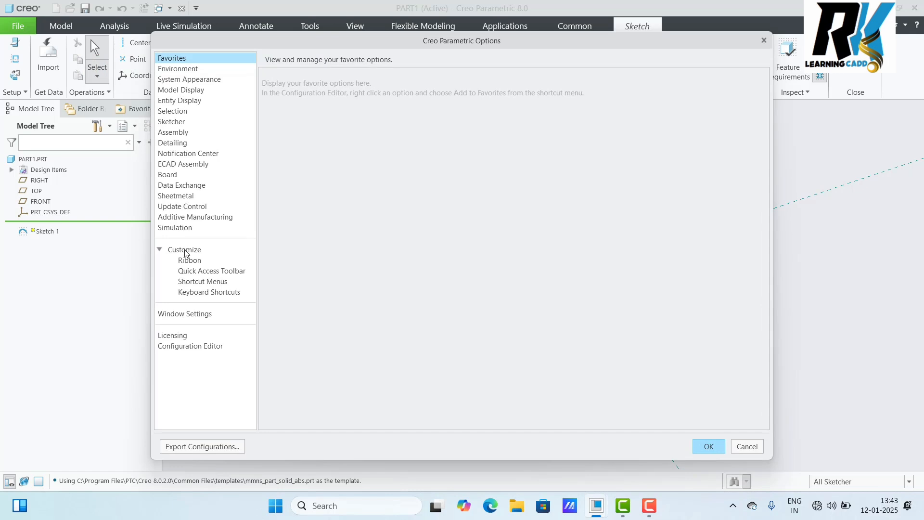
{"action": "left_click", "coordinate": [177, 124]}
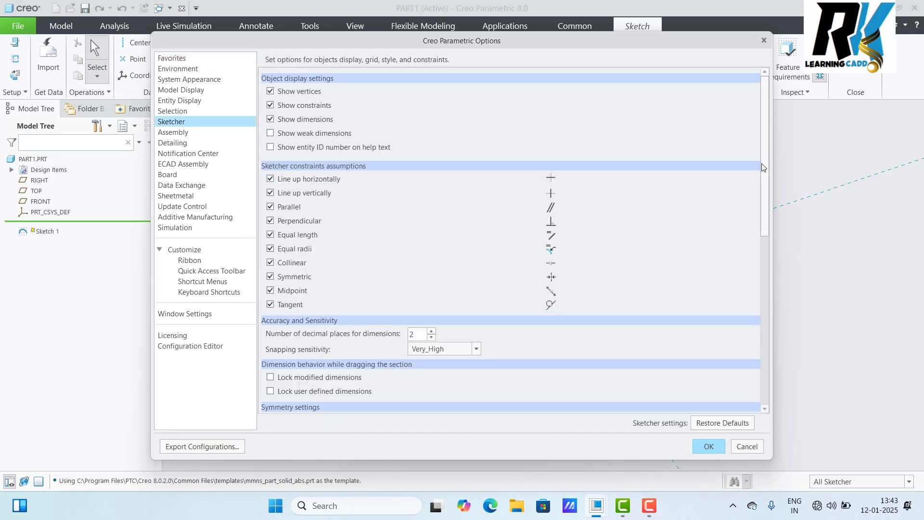
{"action": "scroll", "coordinate": [761, 167], "scroll_direction": "down", "scroll_amount": 5}
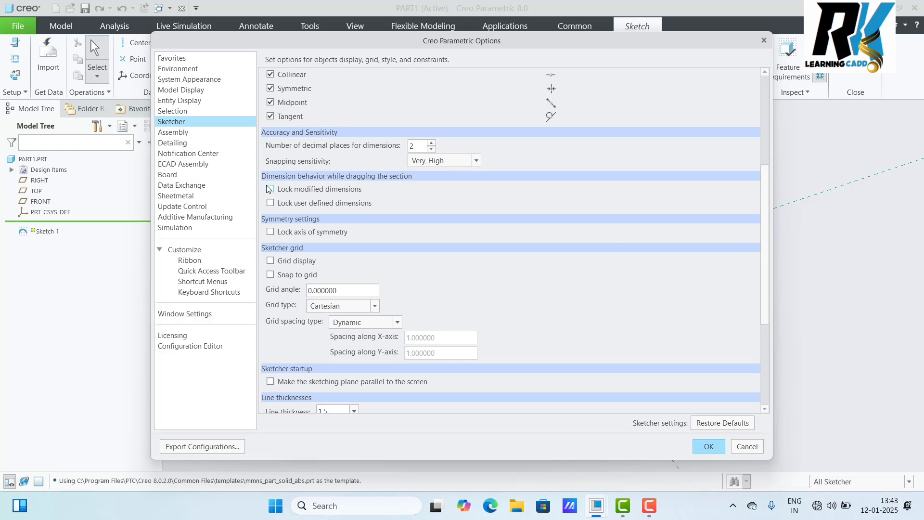
{"action": "left_click", "coordinate": [270, 189]}
{"action": "left_click", "coordinate": [270, 381]}
Set the Sketcher line thickness to 2.5 and apply the options
{"action": "left_click_drag", "start_coordinate": [762, 245], "coordinate": [768, 292]}
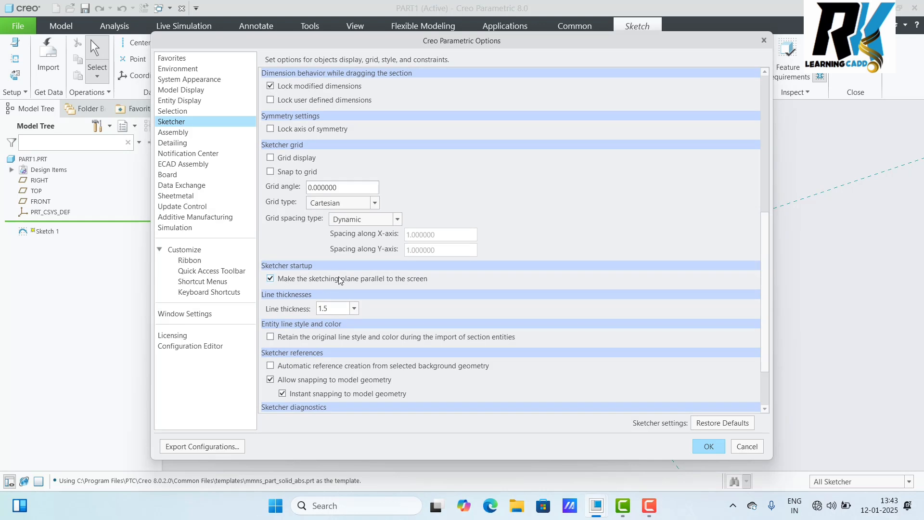
{"action": "left_click", "coordinate": [354, 309]}
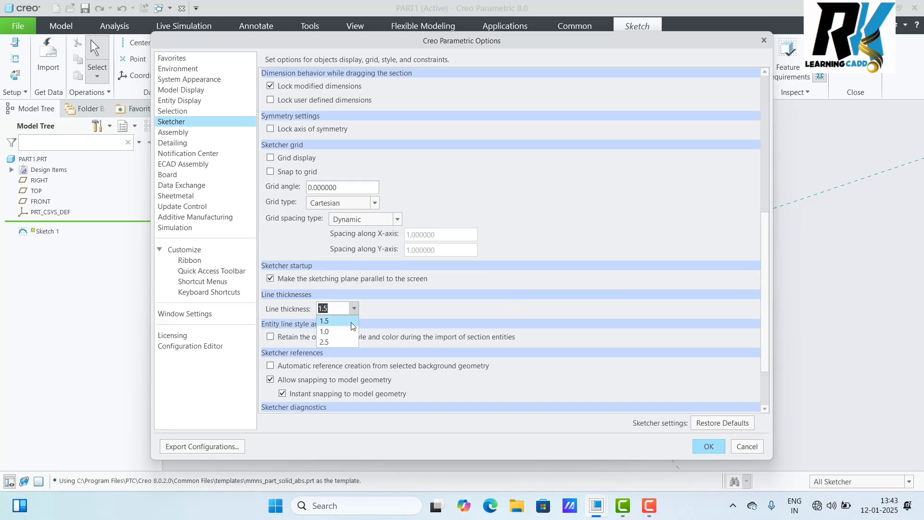
{"action": "left_click", "coordinate": [332, 342]}
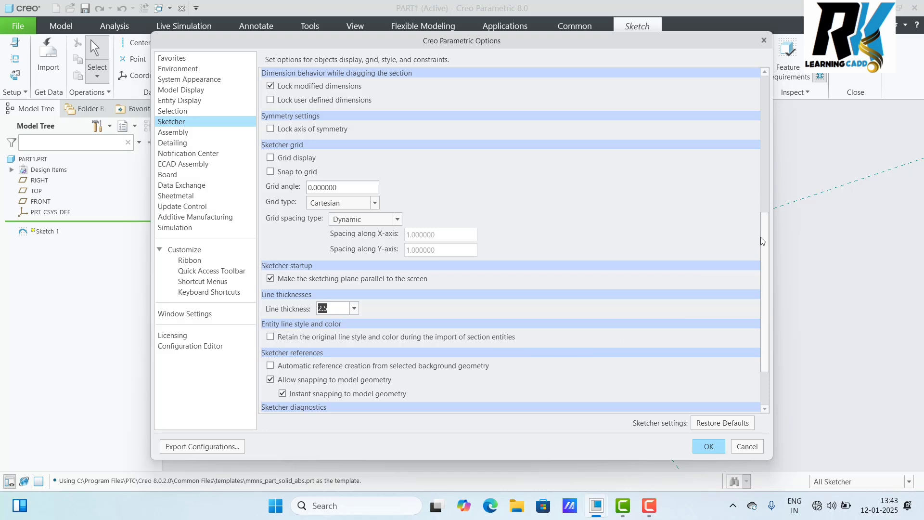
{"action": "scroll", "coordinate": [761, 179], "scroll_direction": "down", "scroll_amount": 3}
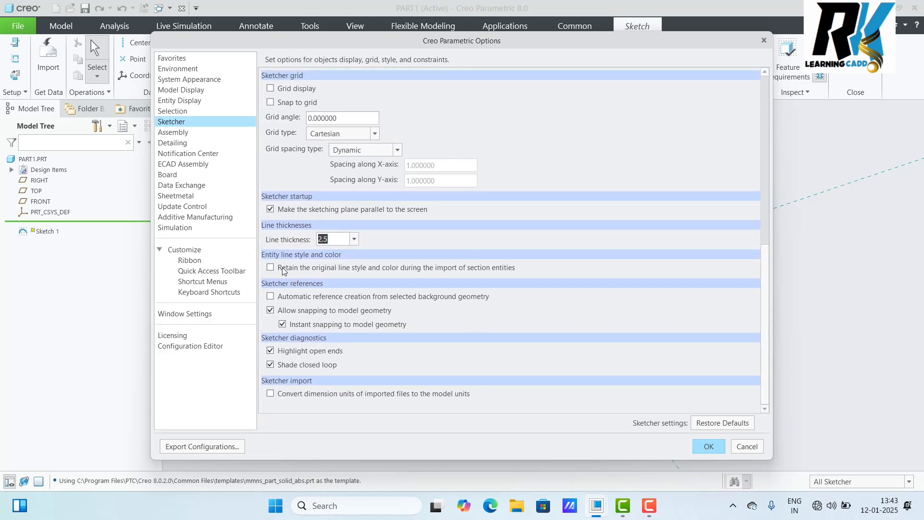
{"action": "left_click", "coordinate": [709, 446]}
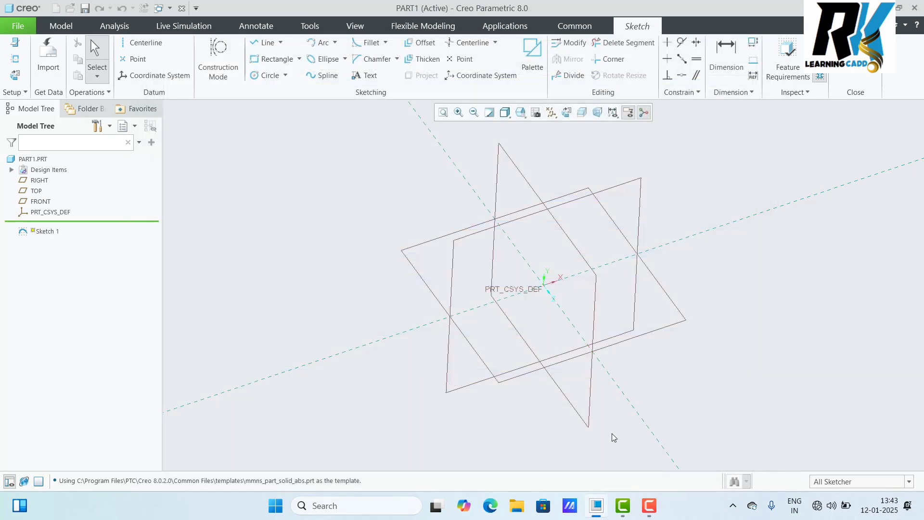
Sketch a circle centred on the origin, staying within the datum plane outline, and finish the sketch
{"action": "left_click", "coordinate": [569, 111]}
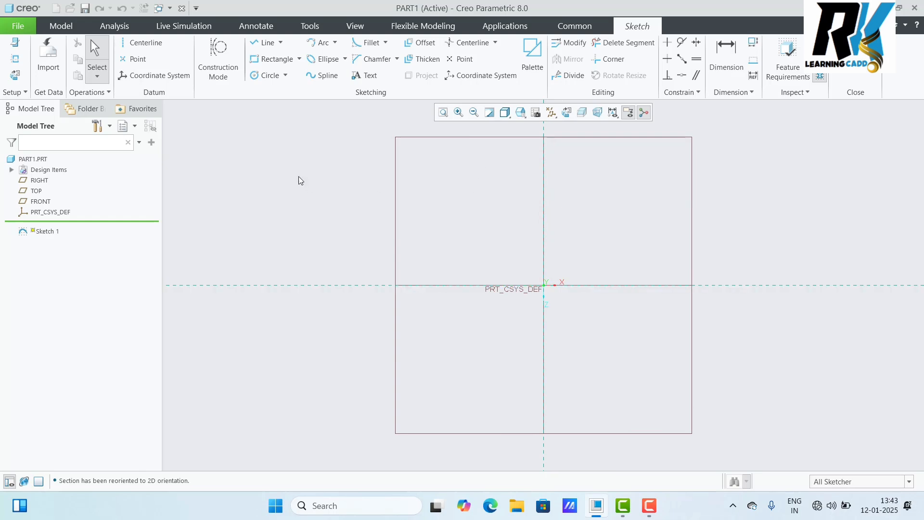
{"action": "left_click", "coordinate": [266, 75]}
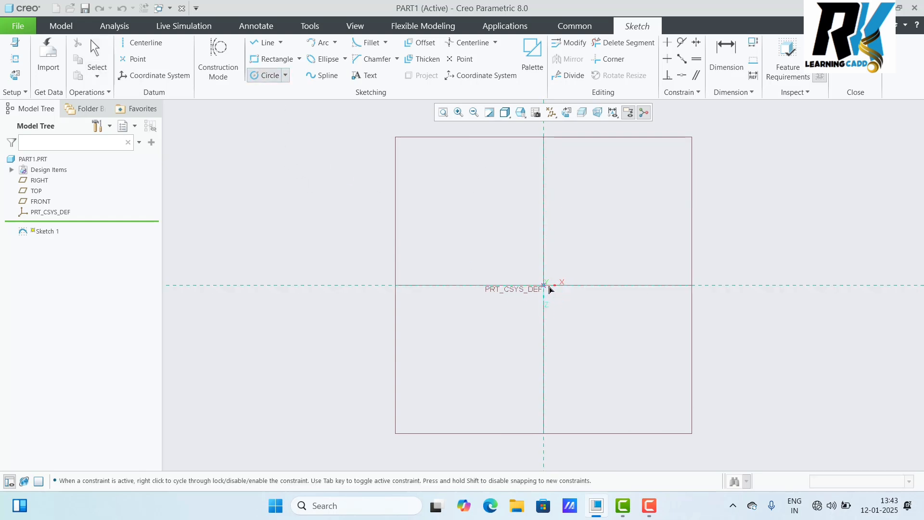
{"action": "left_click", "coordinate": [543, 285]}
{"action": "left_click", "coordinate": [495, 388]}
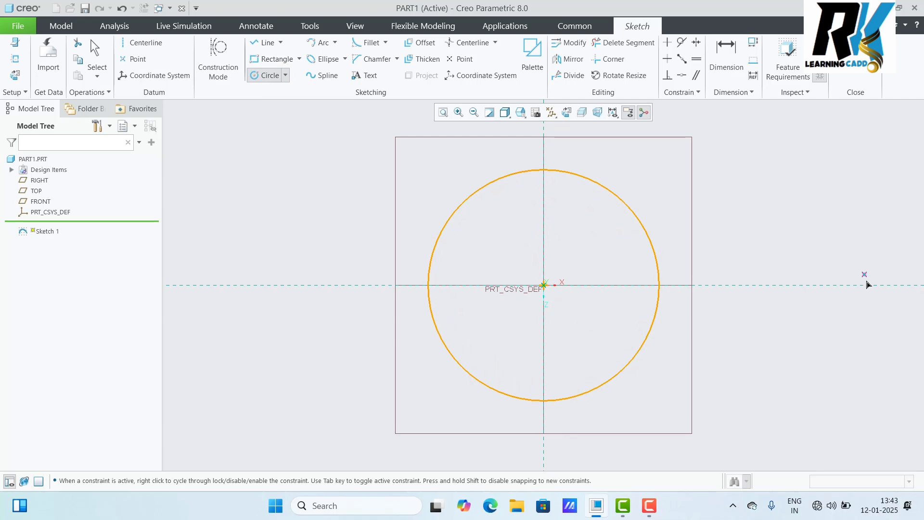
{"action": "left_click", "coordinate": [255, 77]}
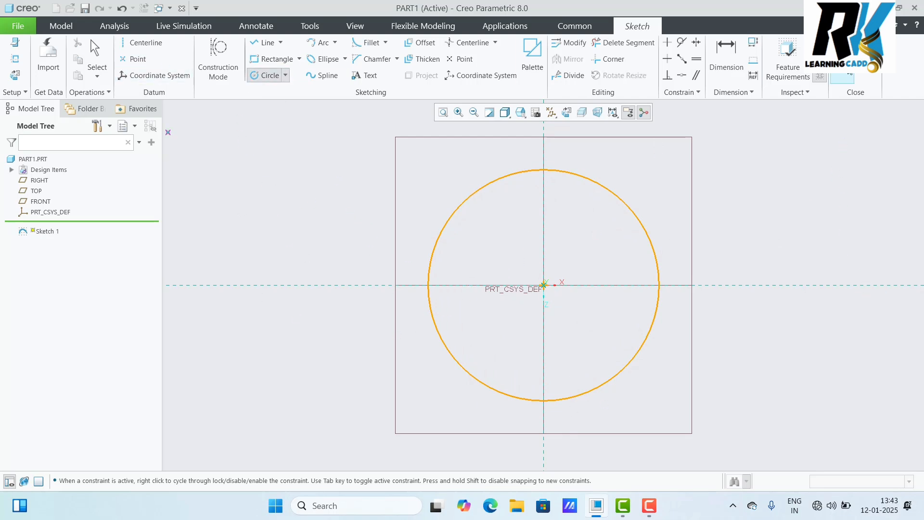
{"action": "left_click", "coordinate": [842, 78]}
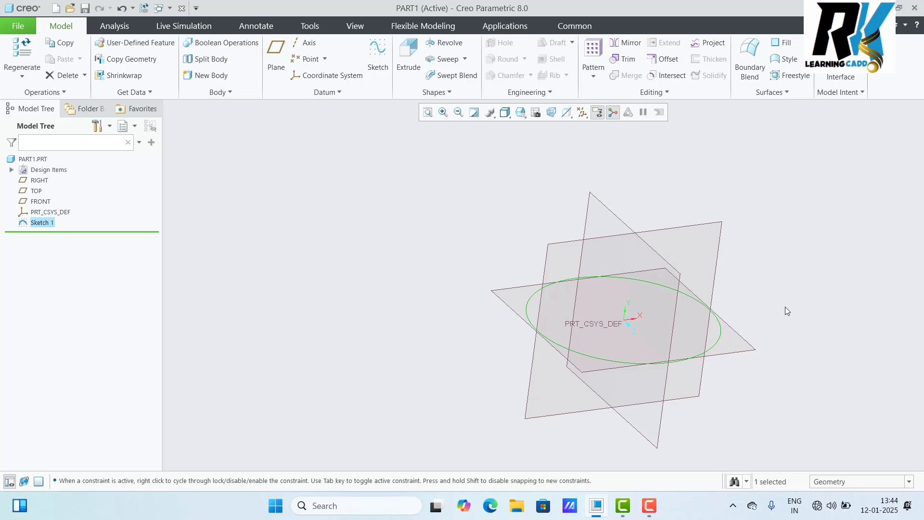
Deselect the finished sketch and examine the circle's curve up close for display smoothness
{"action": "scroll", "coordinate": [784, 307], "scroll_direction": "up", "scroll_amount": 4}
{"action": "scroll", "coordinate": [804, 276], "scroll_direction": "down", "scroll_amount": 5}
{"action": "mouse_move", "coordinate": [756, 308]}
{"action": "middle_mouse_down"}
{"action": "mouse_move", "coordinate": [769, 293]}
{"action": "mouse_move", "coordinate": [765, 312]}
{"action": "middle_mouse_up"}
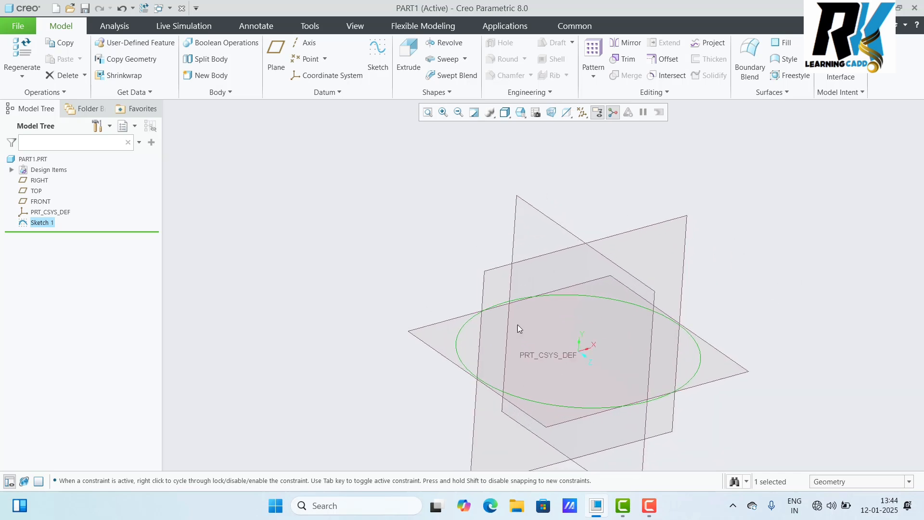
{"action": "left_click", "coordinate": [761, 328]}
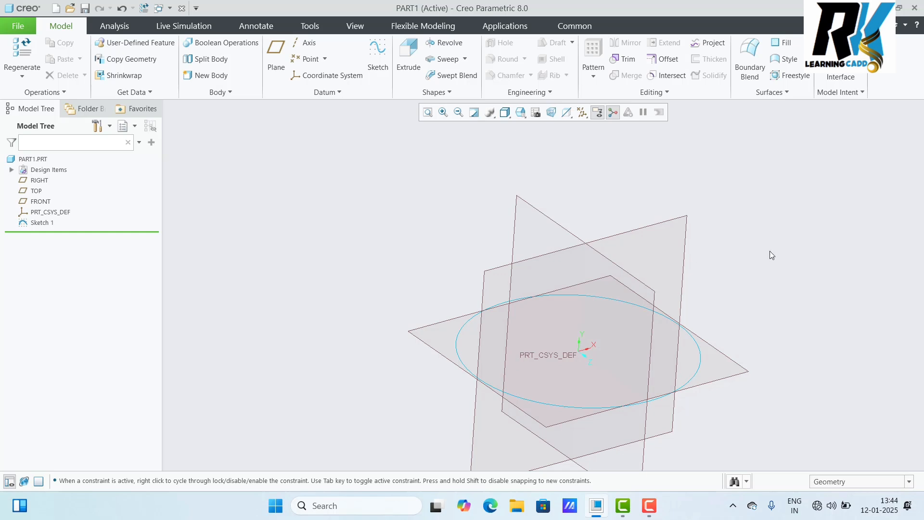
{"action": "scroll", "coordinate": [718, 348], "scroll_direction": "up", "scroll_amount": 8}
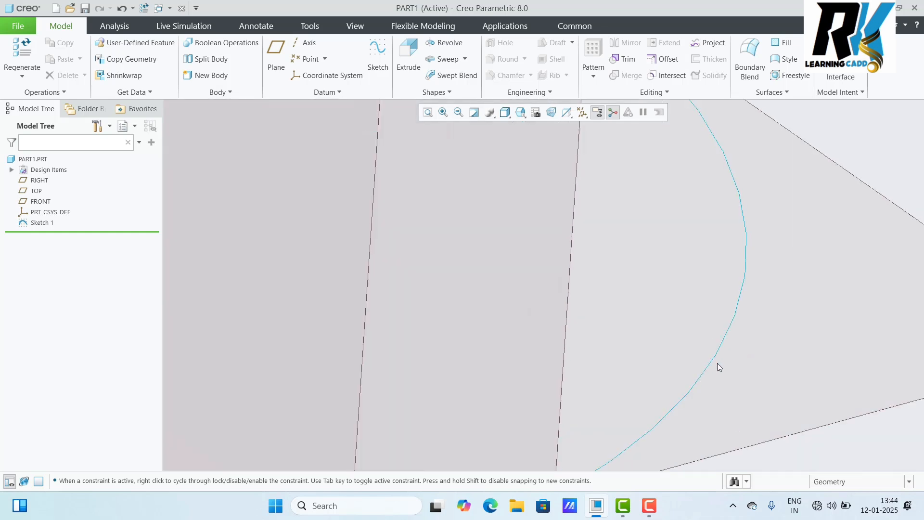
{"action": "scroll", "coordinate": [717, 363], "scroll_direction": "down", "scroll_amount": 8}
{"action": "scroll", "coordinate": [736, 344], "scroll_direction": "up", "scroll_amount": 4}
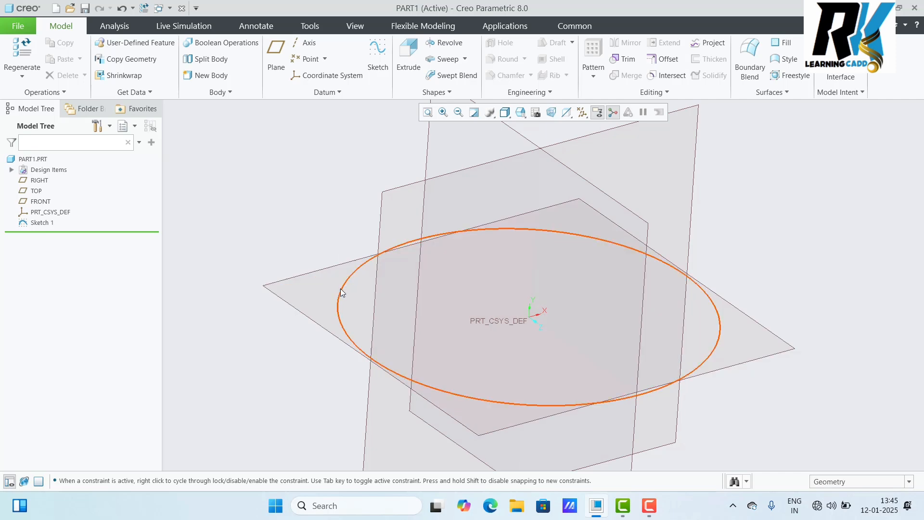
Start a solid extrusion from the circle sketch on the TOP plane and look at the cylinder's preview
{"action": "left_click", "coordinate": [342, 290]}
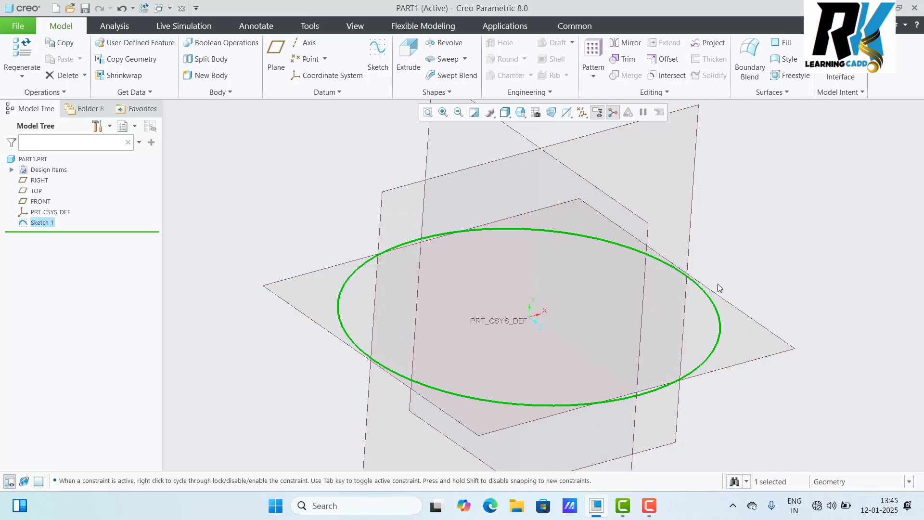
{"action": "scroll", "coordinate": [554, 301], "scroll_direction": "down", "scroll_amount": 3}
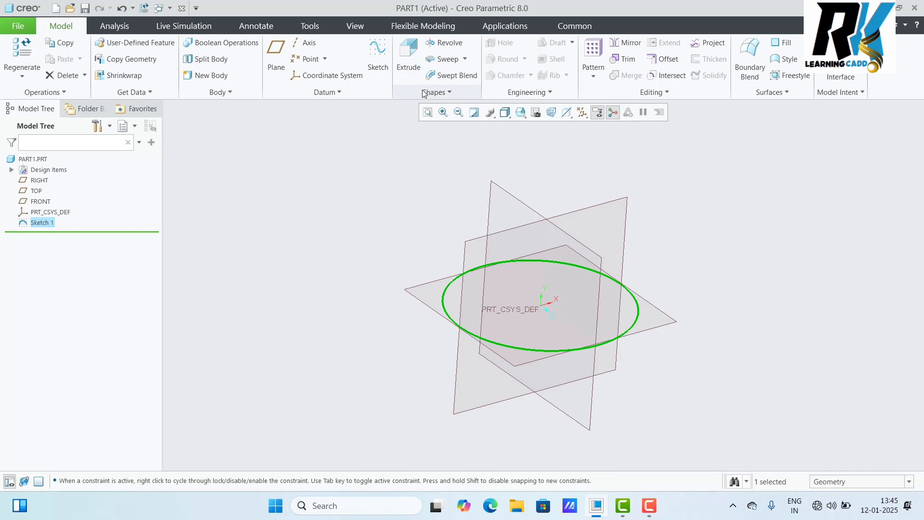
{"action": "left_click", "coordinate": [406, 60]}
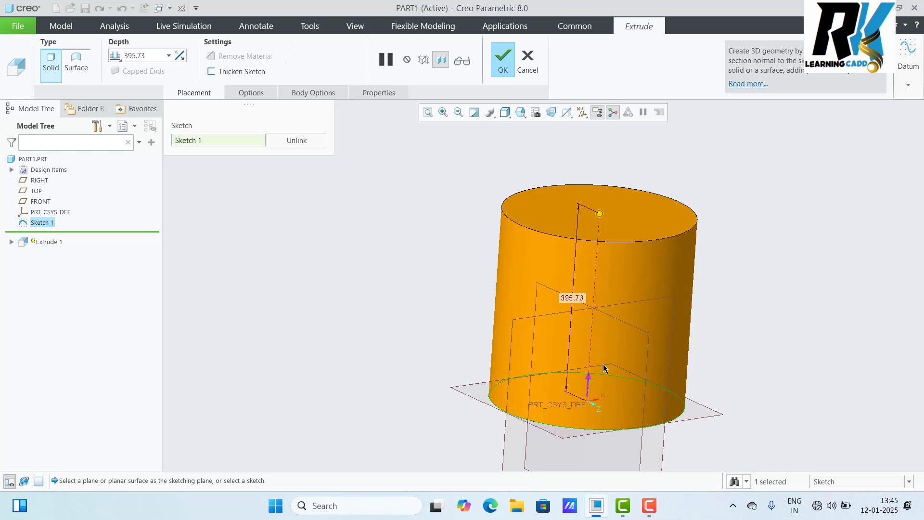
{"action": "middle_click_drag", "start_coordinate": [776, 248], "coordinate": [674, 159]}
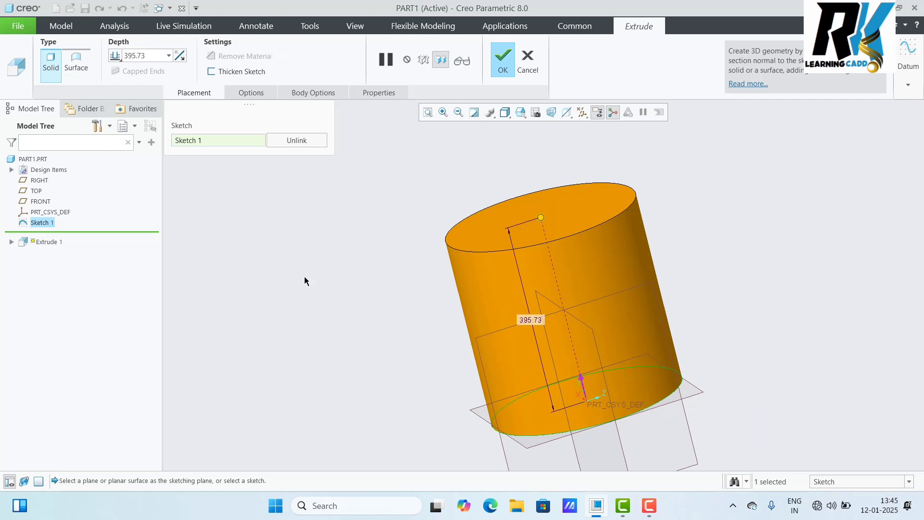
Change the extrusion type to a surface and inspect the inside of the hollow cylinder
{"action": "left_click", "coordinate": [77, 59]}
{"action": "middle_click_drag", "start_coordinate": [862, 281], "coordinate": [865, 307]}
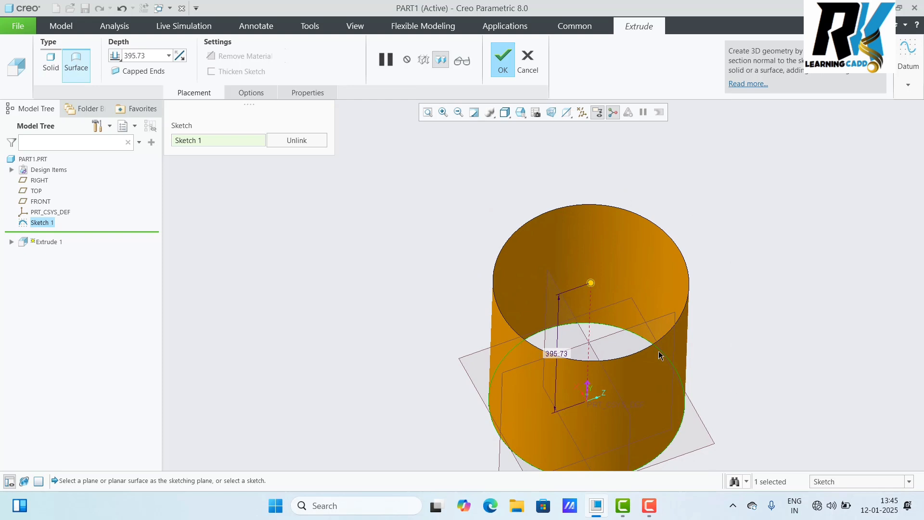
{"action": "scroll", "coordinate": [744, 322], "scroll_direction": "up", "scroll_amount": 3}
{"action": "middle_click_drag", "start_coordinate": [763, 329], "coordinate": [742, 323]}
{"action": "scroll", "coordinate": [755, 325], "scroll_direction": "down", "scroll_amount": 3}
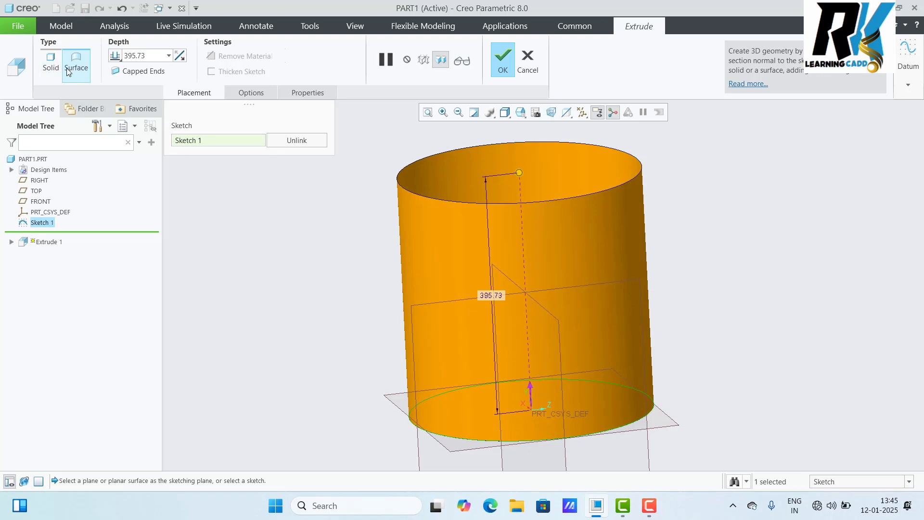
Change the extrusion type back to solid and inspect the closed cylinder
{"action": "left_click", "coordinate": [54, 65]}
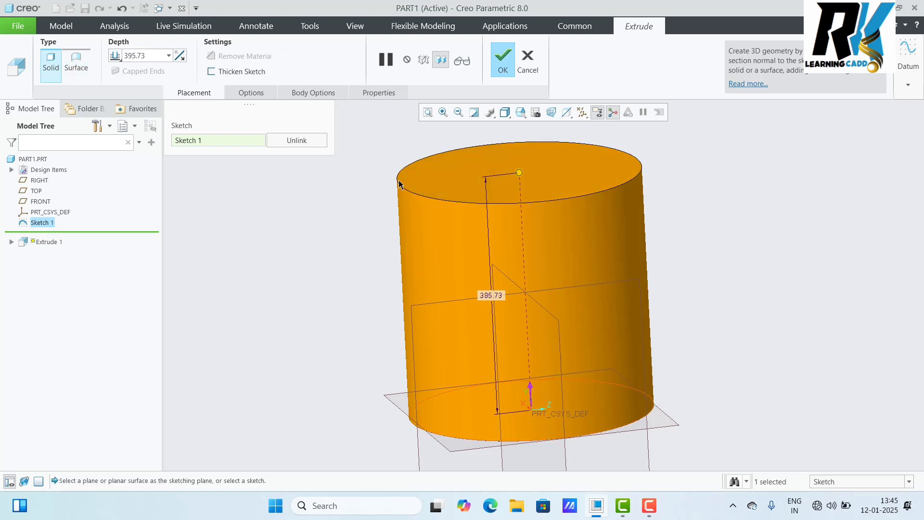
{"action": "scroll", "coordinate": [789, 273], "scroll_direction": "up", "scroll_amount": 3}
{"action": "middle_click_drag", "start_coordinate": [789, 272], "coordinate": [751, 288]}
{"action": "scroll", "coordinate": [766, 285], "scroll_direction": "down", "scroll_amount": 3}
{"action": "scroll", "coordinate": [750, 287], "scroll_direction": "up", "scroll_amount": 3}
{"action": "scroll", "coordinate": [684, 241], "scroll_direction": "down", "scroll_amount": 3}
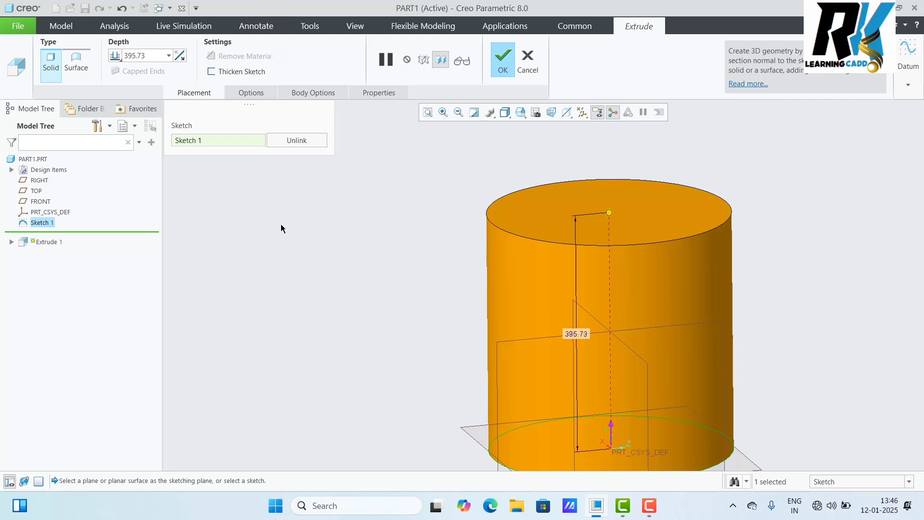
Review the extrusion's depth options, body options and feature name settings
{"action": "left_click", "coordinate": [260, 96]}
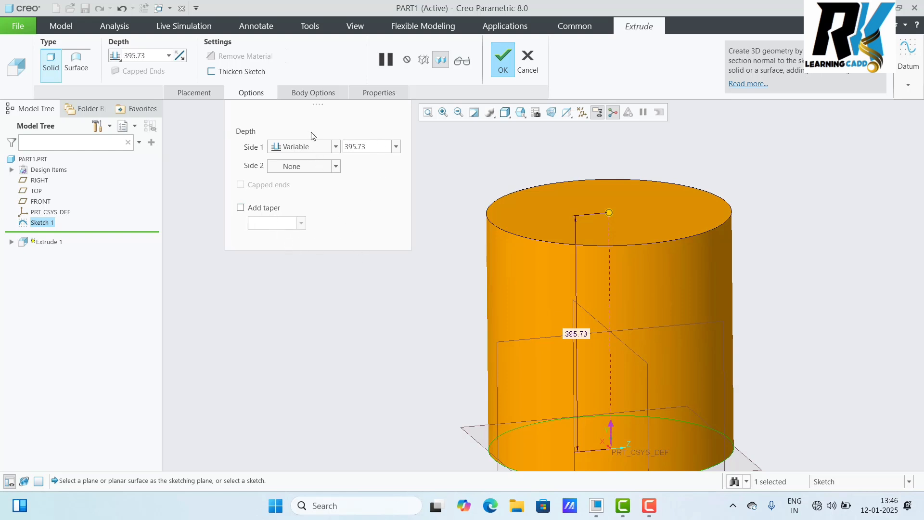
{"action": "left_click", "coordinate": [313, 93]}
{"action": "left_click", "coordinate": [382, 96]}
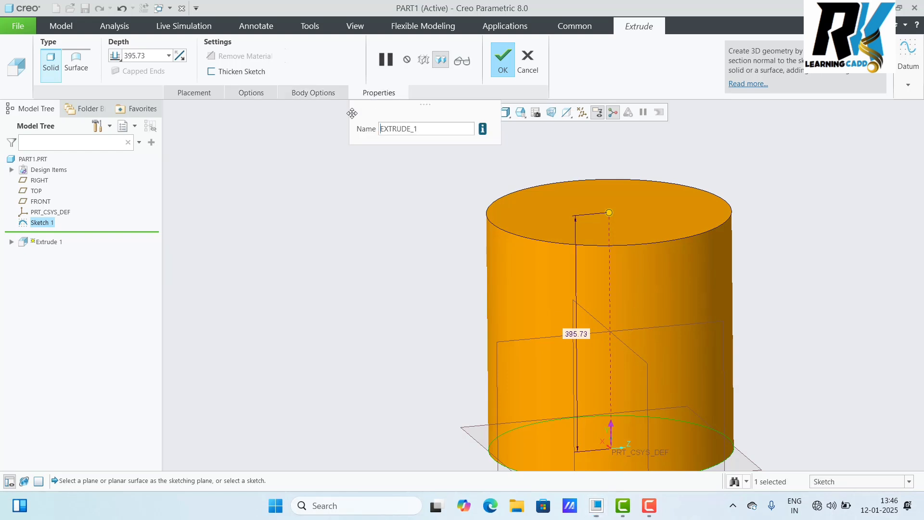
{"action": "left_click", "coordinate": [309, 97]}
{"action": "left_click", "coordinate": [256, 96]}
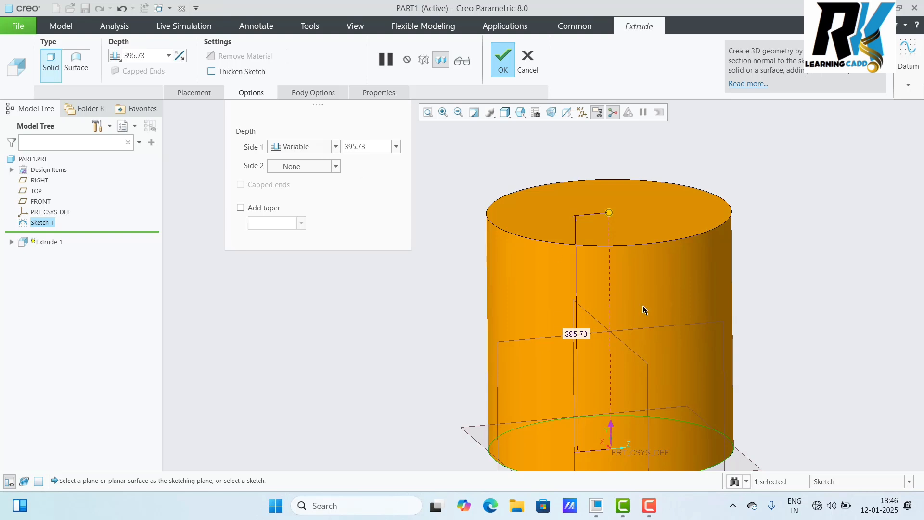
Shorten the cylinder freehand by its depth handle and set the Side 1 depth to 200 mm
{"action": "scroll", "coordinate": [600, 277], "scroll_direction": "up", "scroll_amount": 2}
{"action": "scroll", "coordinate": [617, 378], "scroll_direction": "down", "scroll_amount": 3}
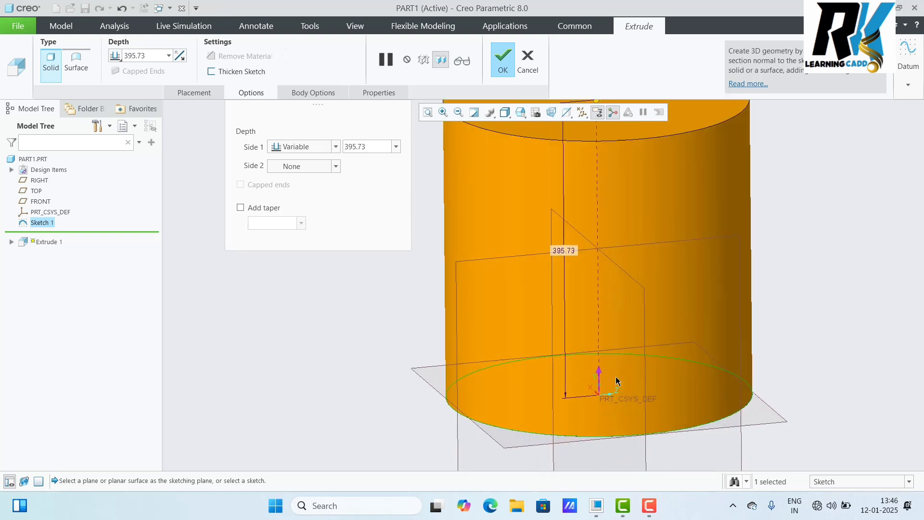
{"action": "scroll", "coordinate": [587, 307], "scroll_direction": "up", "scroll_amount": 2}
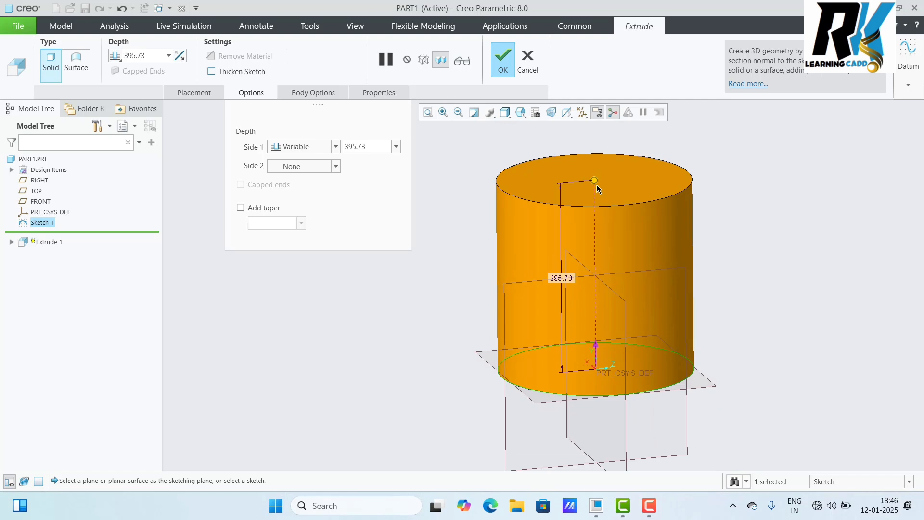
{"action": "left_click_drag", "start_coordinate": [594, 181], "coordinate": [605, 268]}
{"action": "left_click_drag", "start_coordinate": [367, 147], "coordinate": [333, 155]}
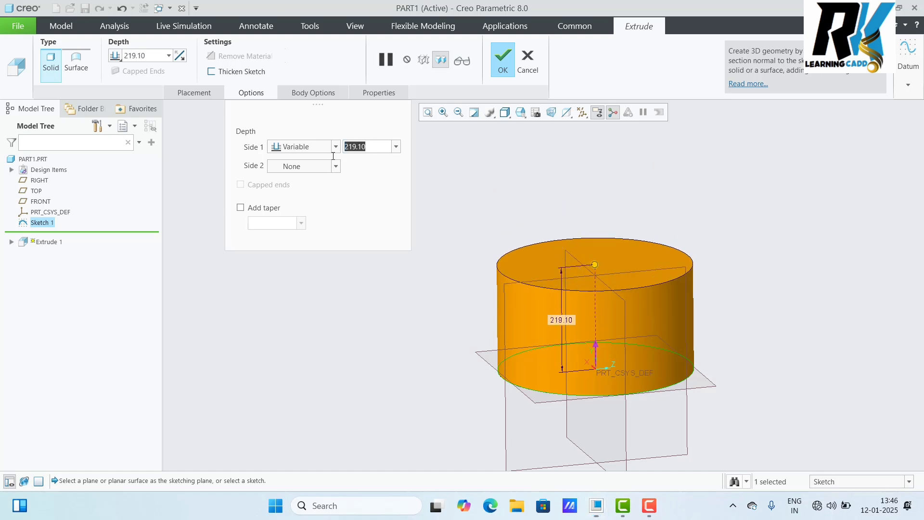
{"action": "type", "text": "200"}
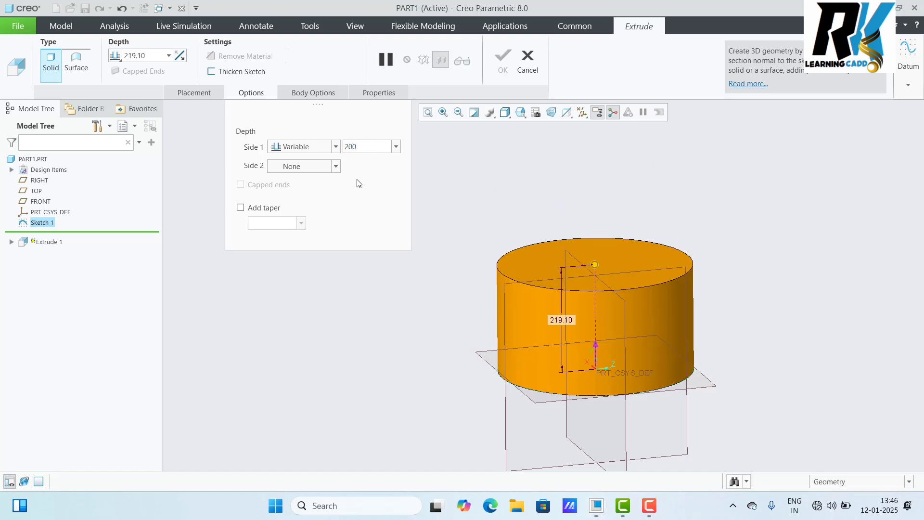
{"action": "key", "text": "Return"}
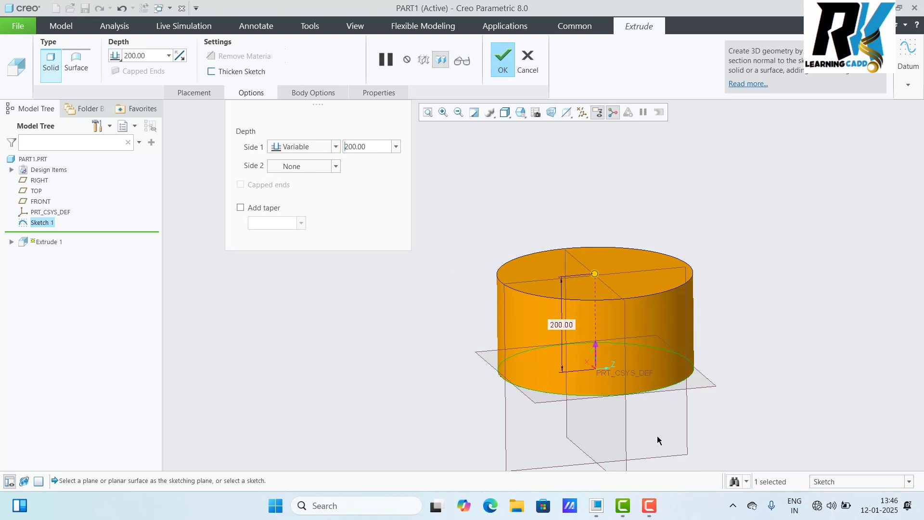
Extend the extrusion to Side 2 with a variable depth, pulled freehand to about 125 mm
{"action": "scroll", "coordinate": [683, 358], "scroll_direction": "up", "scroll_amount": 4}
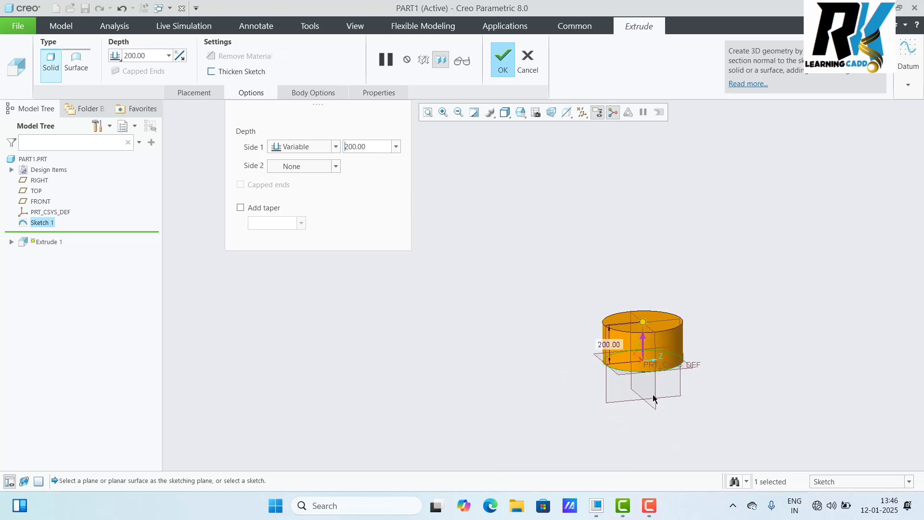
{"action": "scroll", "coordinate": [658, 385], "scroll_direction": "down", "scroll_amount": 4}
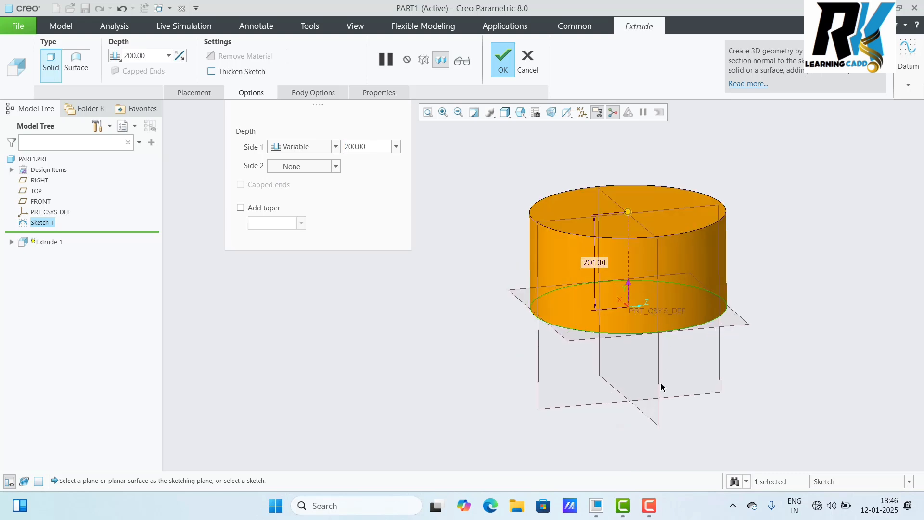
{"action": "left_click", "coordinate": [335, 167]}
{"action": "left_click", "coordinate": [307, 180]}
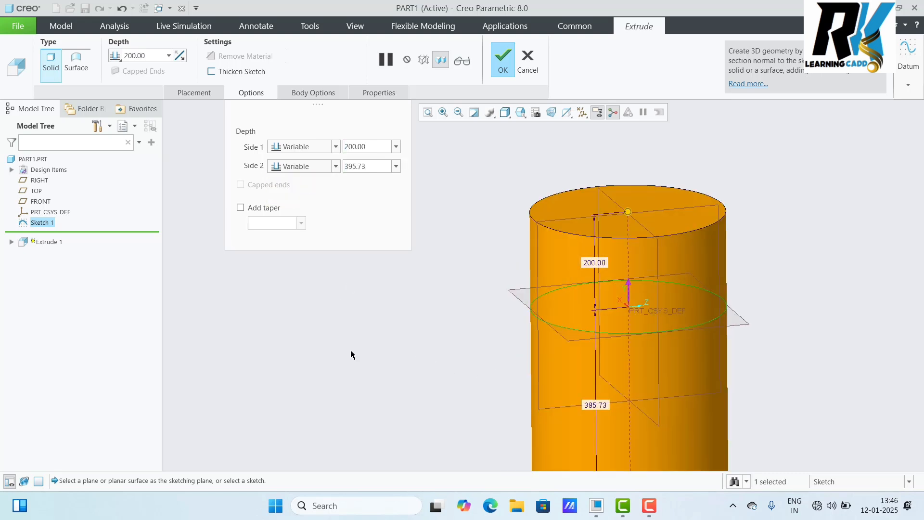
{"action": "scroll", "coordinate": [472, 344], "scroll_direction": "up", "scroll_amount": 3}
{"action": "scroll", "coordinate": [563, 423], "scroll_direction": "down", "scroll_amount": 3}
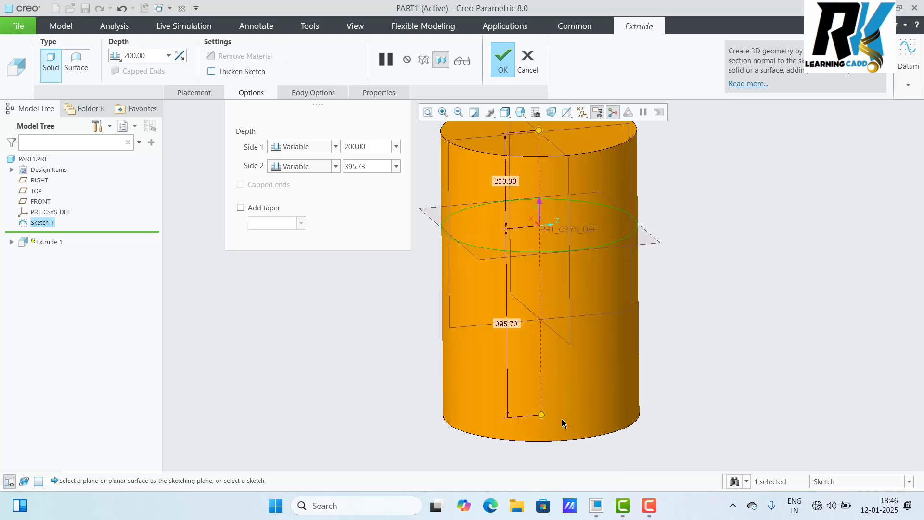
{"action": "left_click_drag", "start_coordinate": [541, 415], "coordinate": [539, 285]}
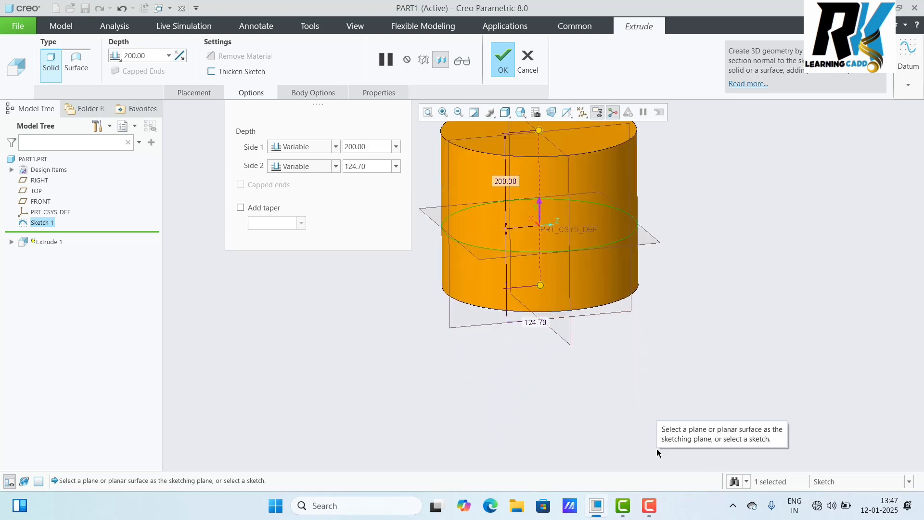
{"action": "middle_click_drag", "start_coordinate": [670, 406], "coordinate": [649, 402]}
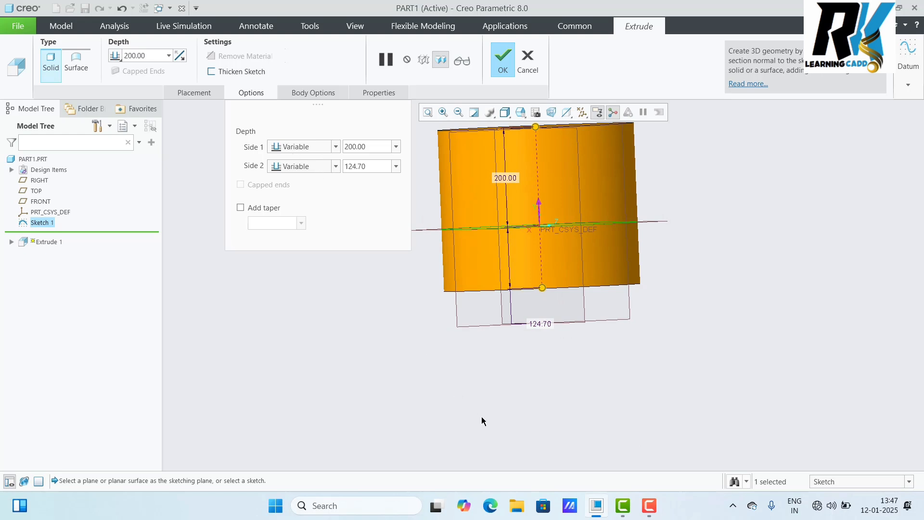
{"action": "scroll", "coordinate": [494, 395], "scroll_direction": "up", "scroll_amount": 2}
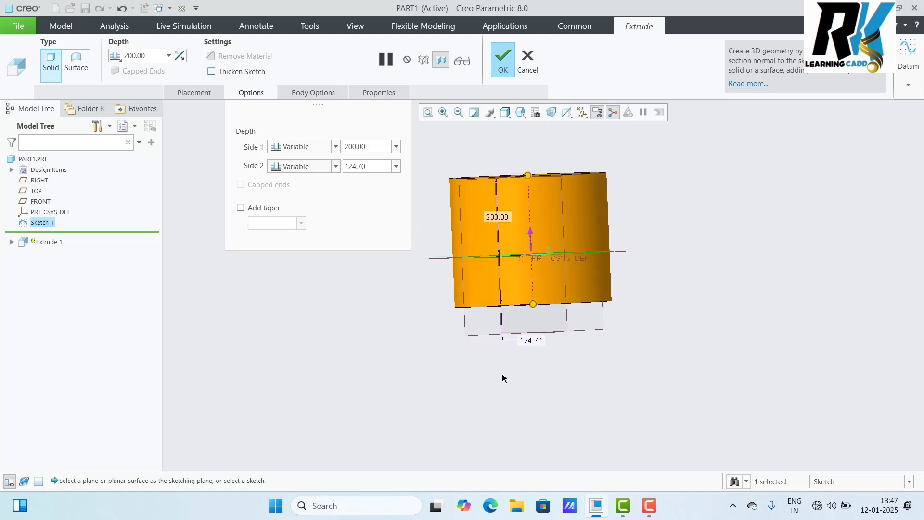
{"action": "scroll", "coordinate": [525, 231], "scroll_direction": "down", "scroll_amount": 3}
{"action": "middle_click_drag", "start_coordinate": [732, 229], "coordinate": [731, 216]}
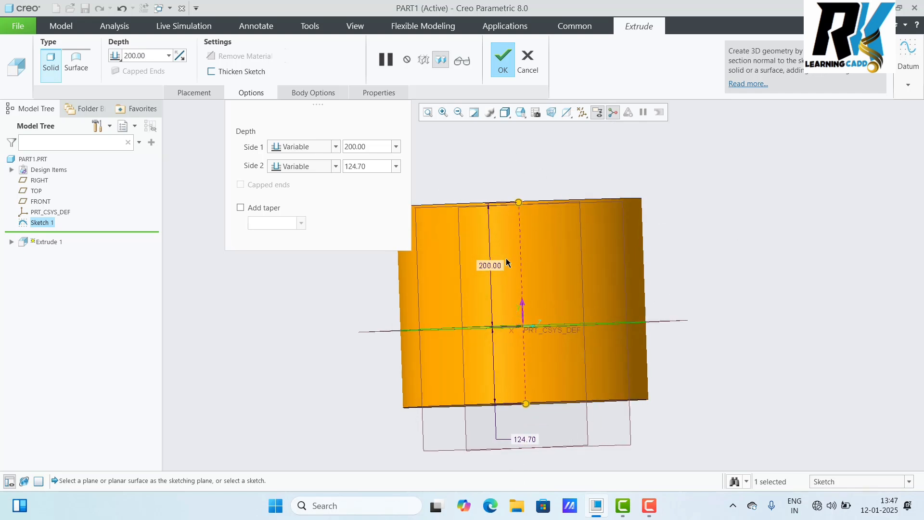
Set the Side 1 depth type to Symmetric so the 200 mm extrusion is centred on the sketch plane
{"action": "left_click", "coordinate": [336, 147]}
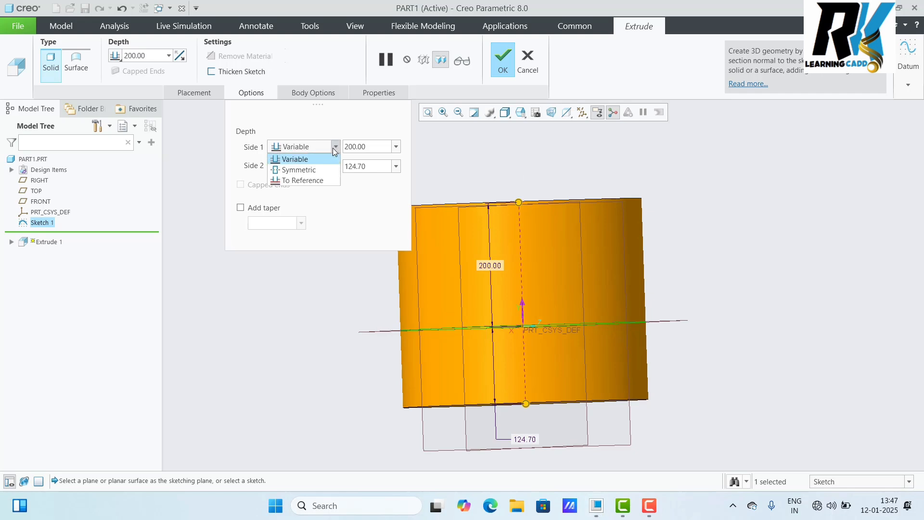
{"action": "left_click", "coordinate": [305, 172]}
{"action": "mouse_move", "coordinate": [768, 205]}
{"action": "middle_mouse_down"}
{"action": "mouse_move", "coordinate": [772, 223]}
{"action": "mouse_move", "coordinate": [769, 201]}
{"action": "middle_mouse_up"}
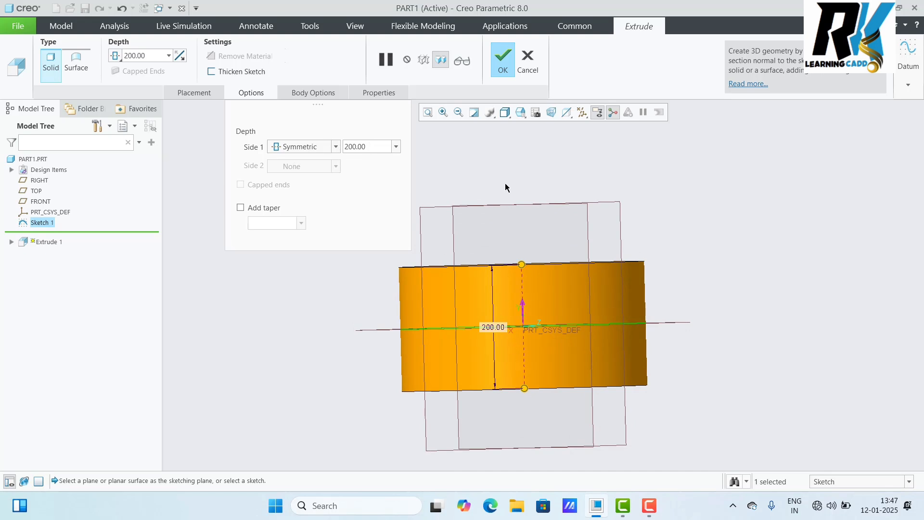
{"action": "middle_click_drag", "start_coordinate": [746, 172], "coordinate": [759, 188]}
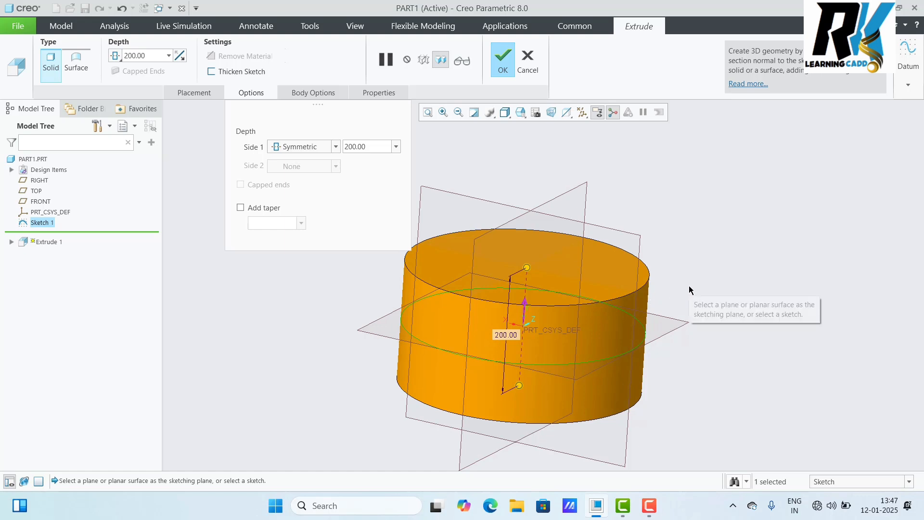
{"action": "mouse_move", "coordinate": [763, 270]}
{"action": "middle_mouse_down"}
{"action": "mouse_move", "coordinate": [748, 258]}
{"action": "mouse_move", "coordinate": [763, 257]}
{"action": "middle_mouse_up"}
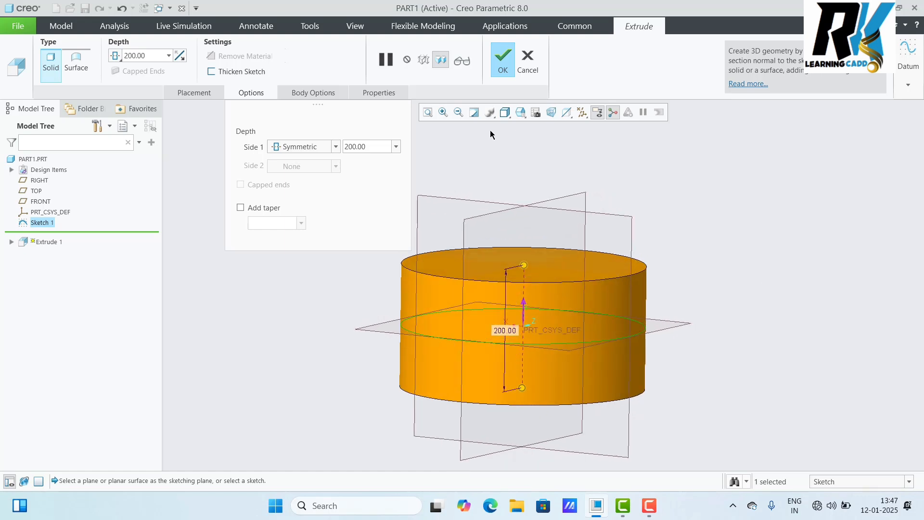
Preview the finished geometry of the symmetric extrusion and return to editing the feature
{"action": "left_click", "coordinate": [460, 62]}
{"action": "mouse_move", "coordinate": [722, 233]}
{"action": "middle_mouse_down"}
{"action": "mouse_move", "coordinate": [681, 274]}
{"action": "mouse_move", "coordinate": [642, 275]}
{"action": "mouse_move", "coordinate": [670, 295]}
{"action": "mouse_move", "coordinate": [683, 281]}
{"action": "mouse_move", "coordinate": [693, 319]}
{"action": "mouse_move", "coordinate": [702, 310]}
{"action": "middle_mouse_up"}
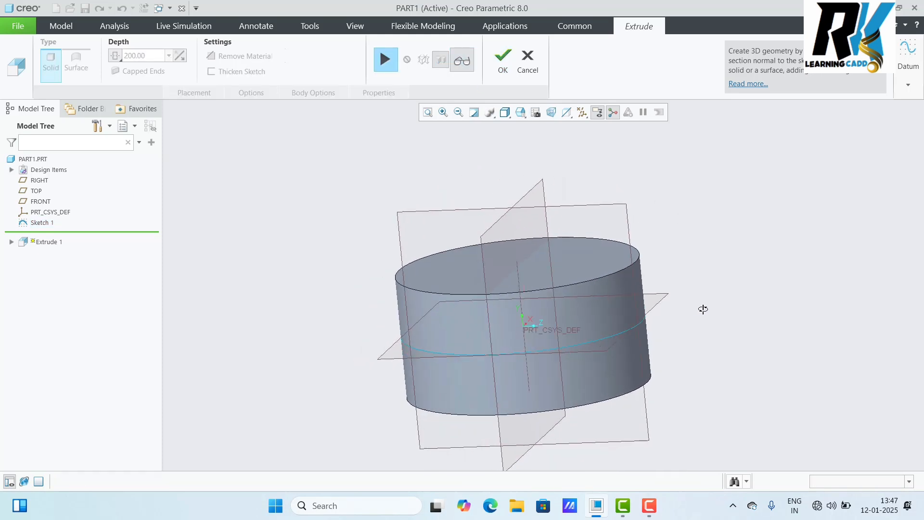
{"action": "left_click", "coordinate": [461, 62]}
{"action": "middle_click_drag", "start_coordinate": [713, 212], "coordinate": [732, 217]}
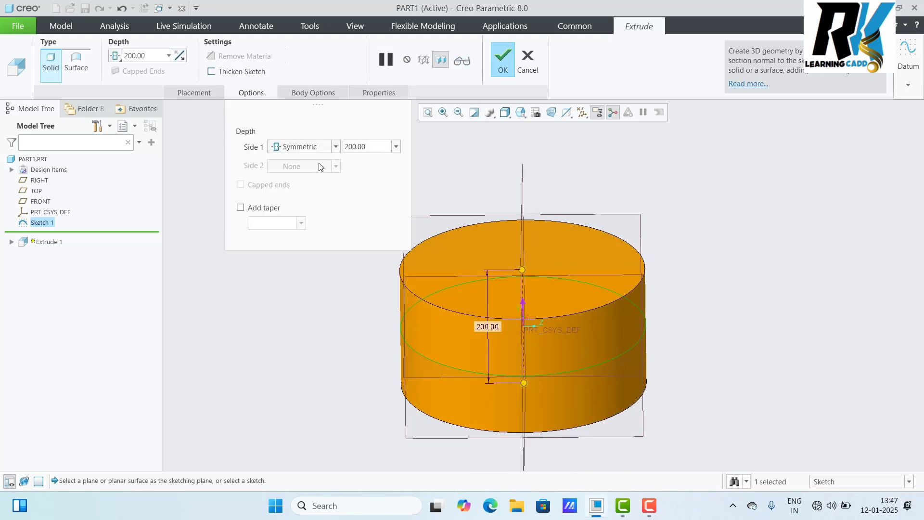
Review the available Side 1 depth types and examine the symmetric cylinder against the sketch plane from the side
{"action": "left_click", "coordinate": [335, 146]}
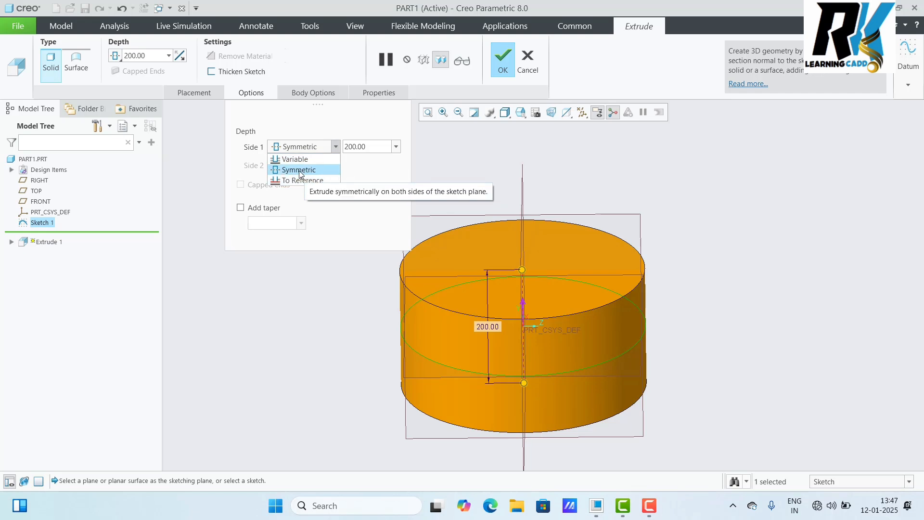
{"action": "left_click", "coordinate": [333, 146]}
{"action": "scroll", "coordinate": [728, 248], "scroll_direction": "down", "scroll_amount": 2}
{"action": "scroll", "coordinate": [696, 258], "scroll_direction": "up", "scroll_amount": 2}
{"action": "middle_click_drag", "start_coordinate": [697, 258], "coordinate": [712, 238]}
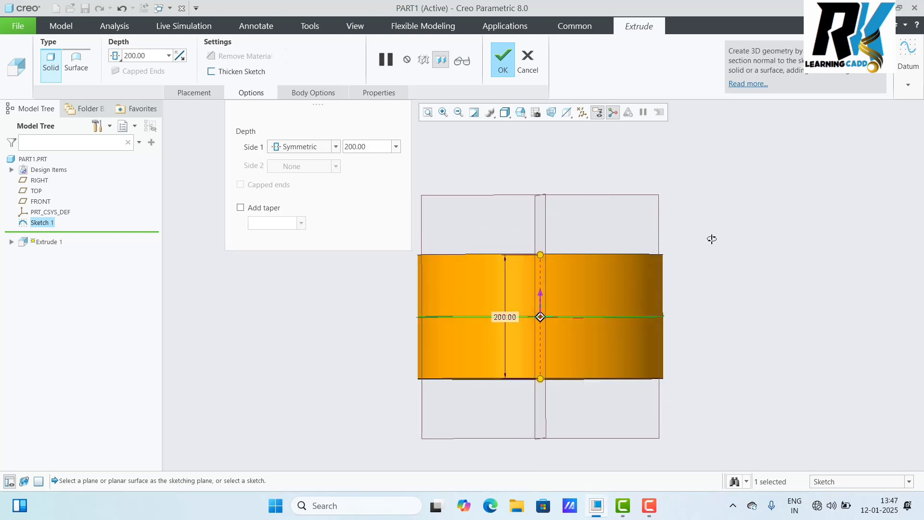
{"action": "mouse_move", "coordinate": [647, 246]}
{"action": "middle_mouse_down"}
{"action": "mouse_move", "coordinate": [655, 264]}
{"action": "mouse_move", "coordinate": [646, 253]}
{"action": "middle_mouse_up"}
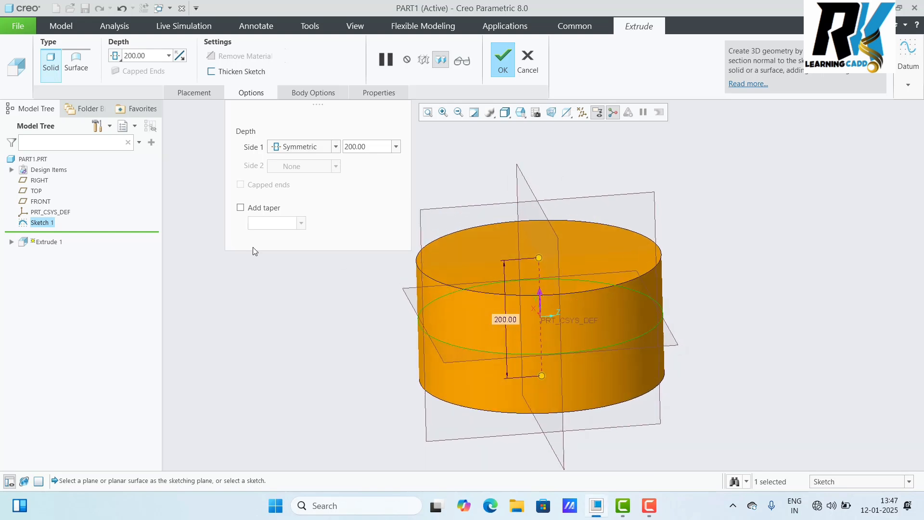
Add a taper to the symmetric extrusion and set its angle to 5 degrees
{"action": "left_click", "coordinate": [241, 209]}
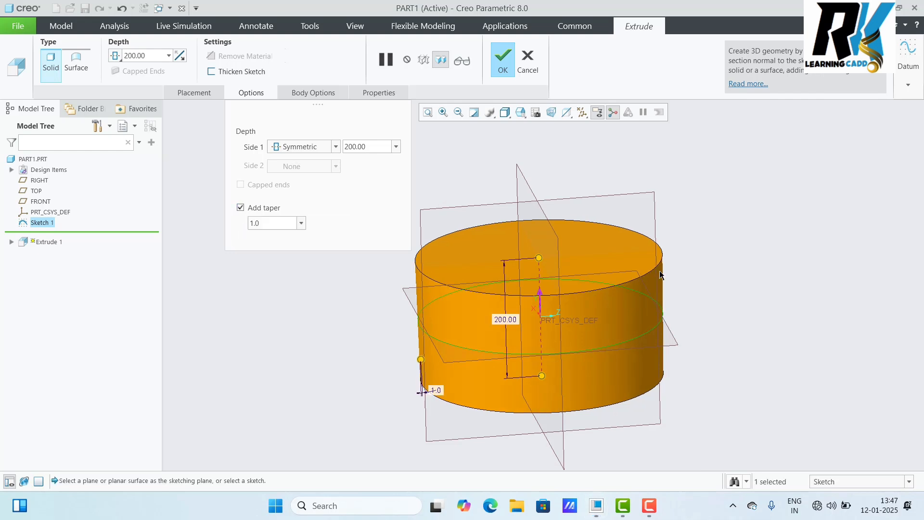
{"action": "middle_click_drag", "start_coordinate": [744, 289], "coordinate": [745, 273]}
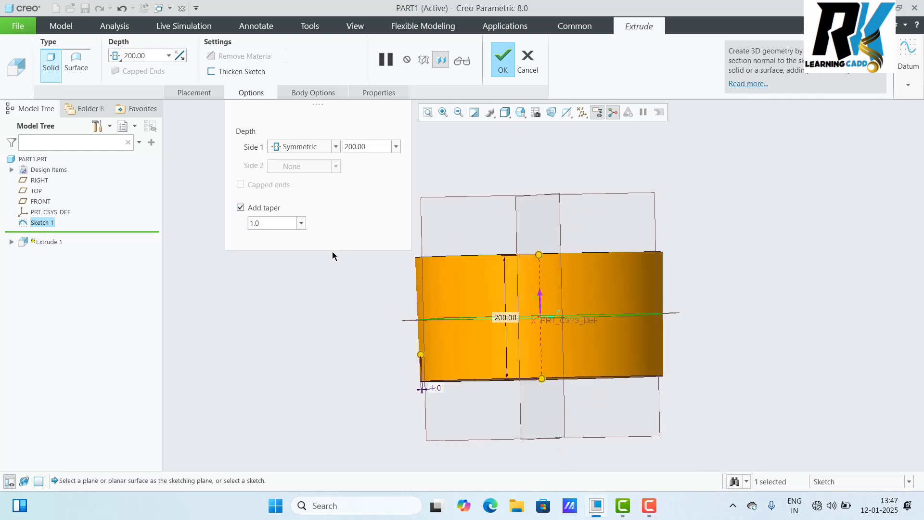
{"action": "double_click", "coordinate": [279, 224]}
{"action": "type", "text": "5"}
{"action": "key", "text": "Return"}
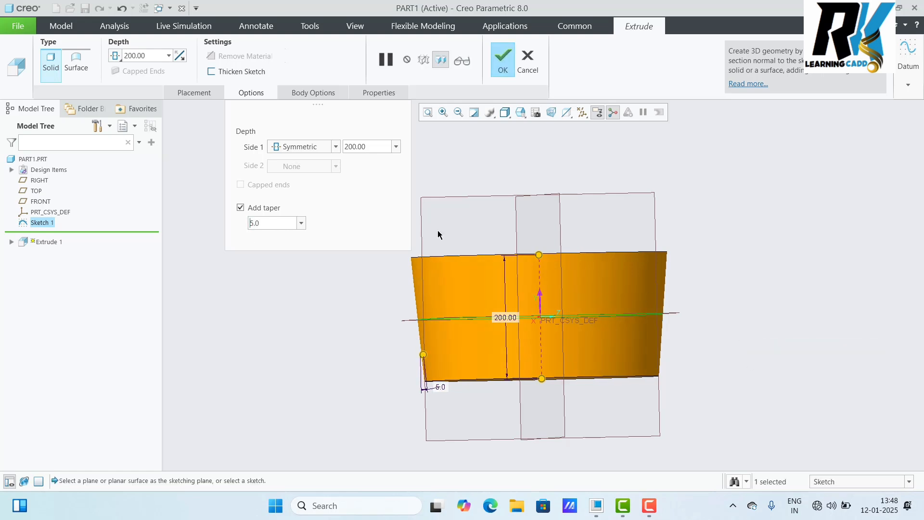
Try the Side 1 depth as Variable on the tapered cylinder, return it to Symmetric, and remove the taper
{"action": "left_click", "coordinate": [335, 147]}
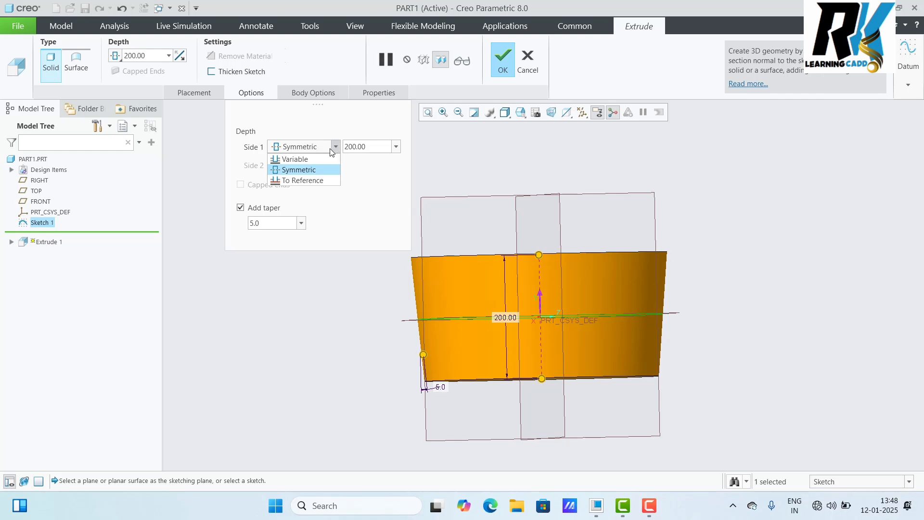
{"action": "left_click", "coordinate": [316, 158]}
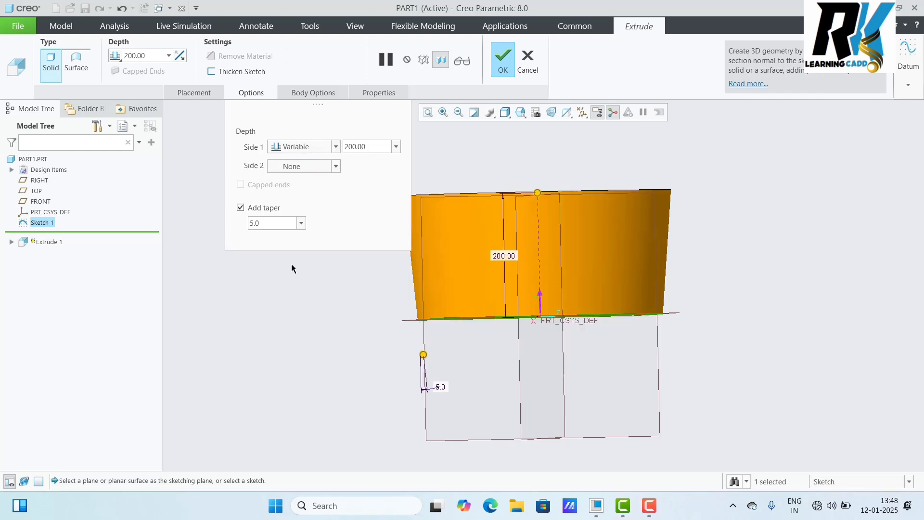
{"action": "left_click", "coordinate": [335, 147]}
{"action": "left_click", "coordinate": [304, 170]}
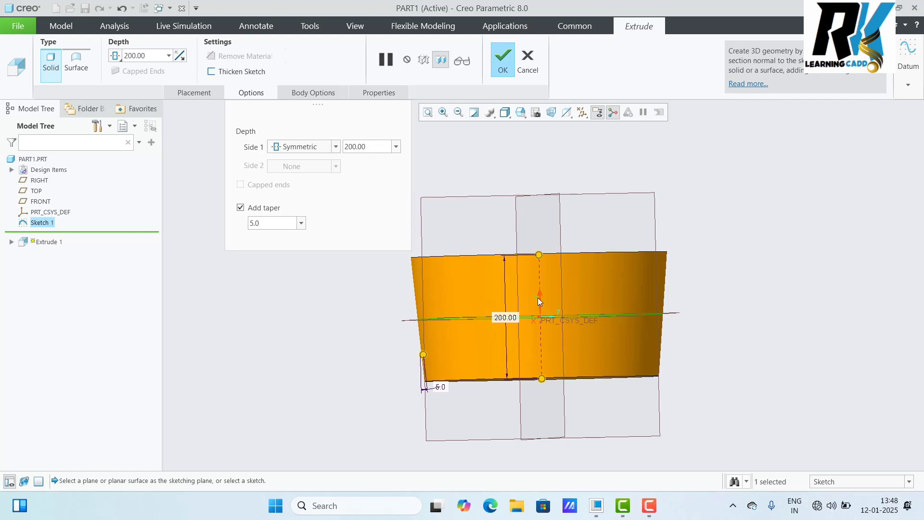
{"action": "mouse_move", "coordinate": [419, 358]}
{"action": "left_mouse_down"}
{"action": "mouse_move", "coordinate": [433, 369]}
{"action": "mouse_move", "coordinate": [444, 362]}
{"action": "mouse_move", "coordinate": [395, 366]}
{"action": "mouse_move", "coordinate": [429, 363]}
{"action": "mouse_move", "coordinate": [412, 349]}
{"action": "mouse_move", "coordinate": [422, 364]}
{"action": "mouse_move", "coordinate": [422, 354]}
{"action": "left_mouse_up"}
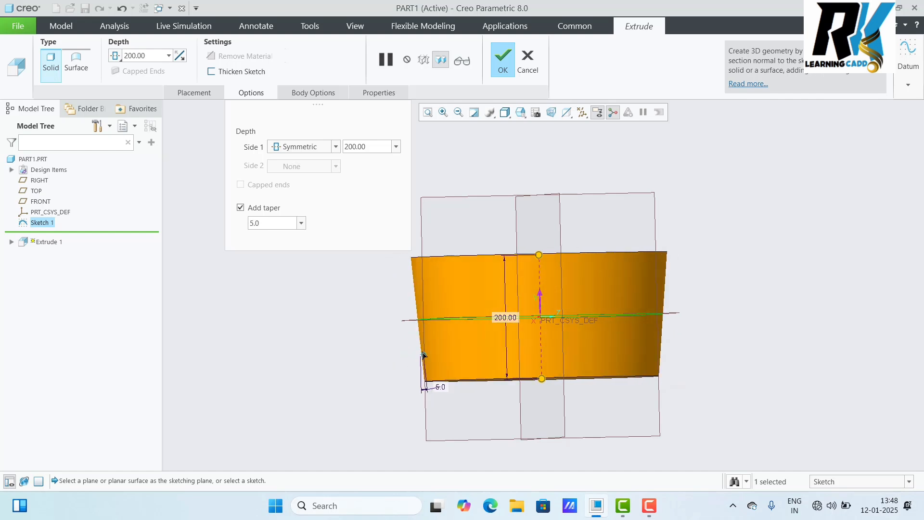
{"action": "left_click", "coordinate": [240, 208]}
{"action": "middle_click_drag", "start_coordinate": [758, 269], "coordinate": [763, 280]}
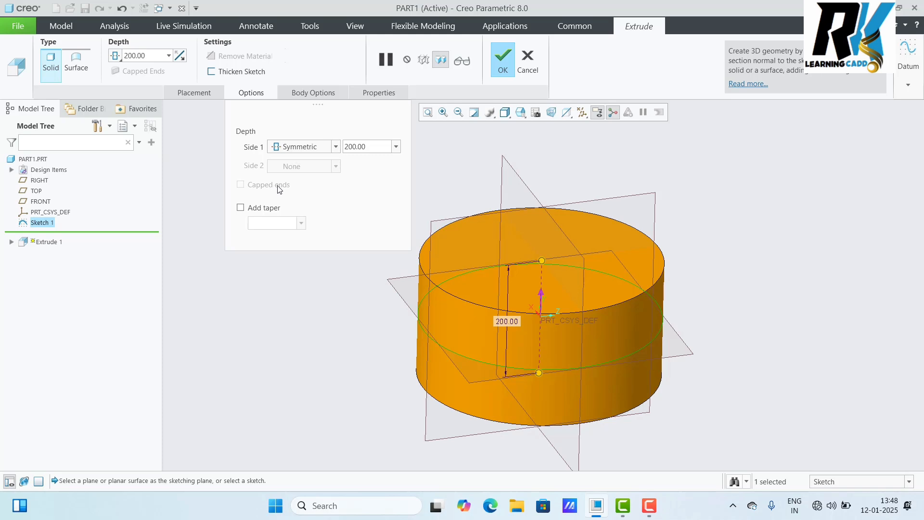
Try the extrusion as a surface with capped ends and return its type to Solid
{"action": "left_click", "coordinate": [85, 69]}
{"action": "middle_click_drag", "start_coordinate": [779, 299], "coordinate": [812, 308]}
{"action": "left_click", "coordinate": [240, 185]}
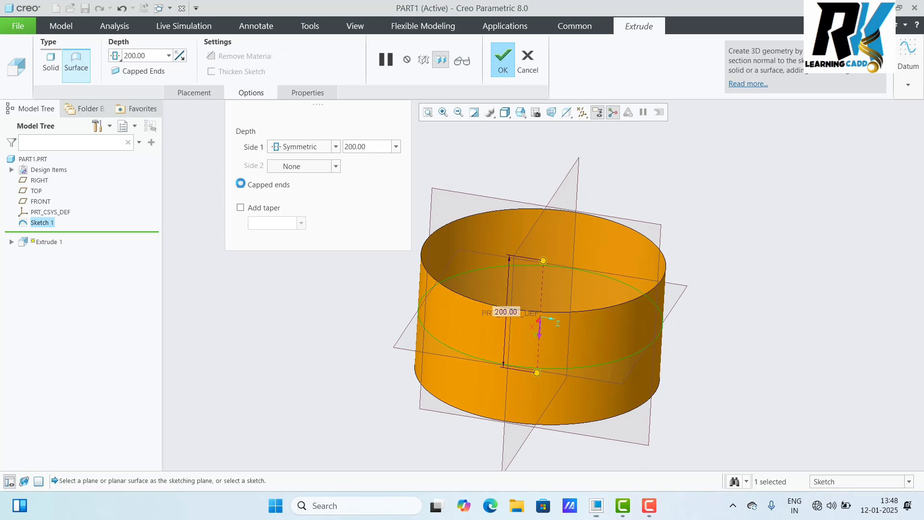
{"action": "middle_click_drag", "start_coordinate": [732, 289], "coordinate": [637, 179]}
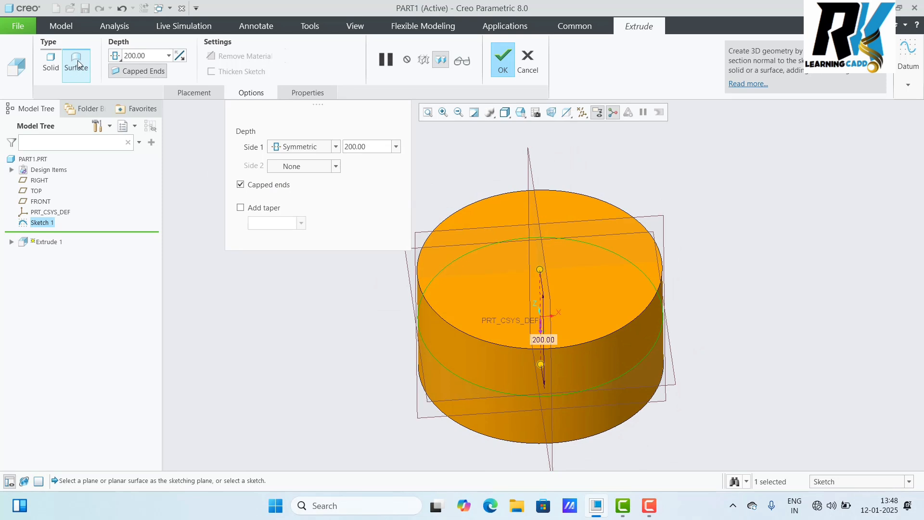
{"action": "left_click", "coordinate": [53, 69]}
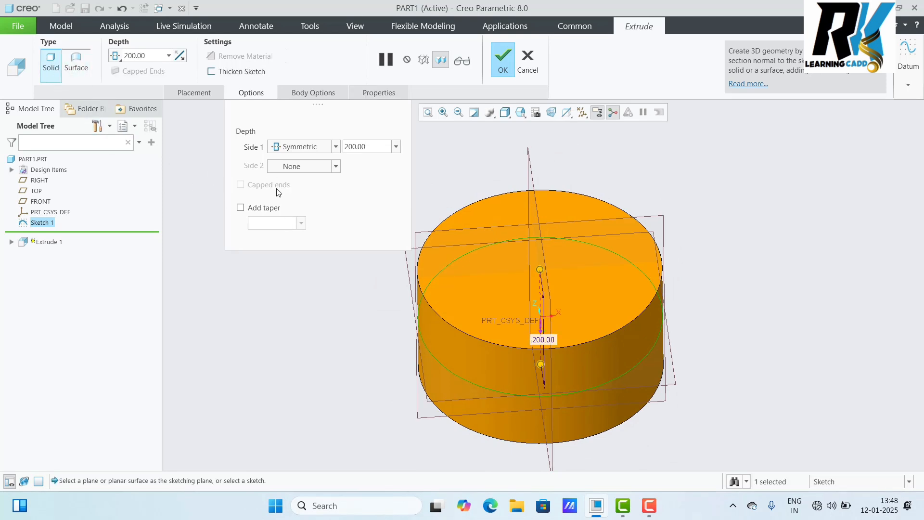
Turn the solid cylinder into a thin-walled ring with the Thicken Sketch option and a 10 mm wall thickness
{"action": "key", "text": "ctrl+d"}
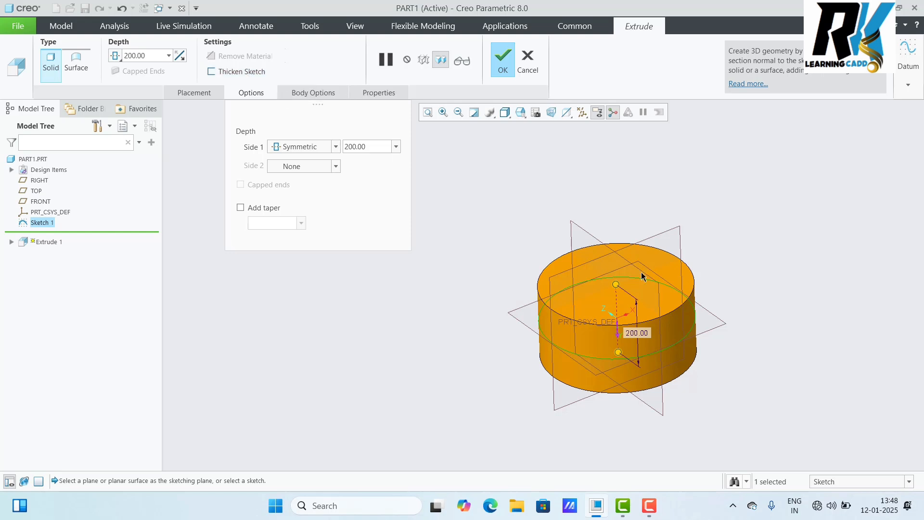
{"action": "scroll", "coordinate": [775, 350], "scroll_direction": "down", "scroll_amount": 3}
{"action": "scroll", "coordinate": [715, 370], "scroll_direction": "up", "scroll_amount": 3}
{"action": "scroll", "coordinate": [634, 370], "scroll_direction": "down", "scroll_amount": 3}
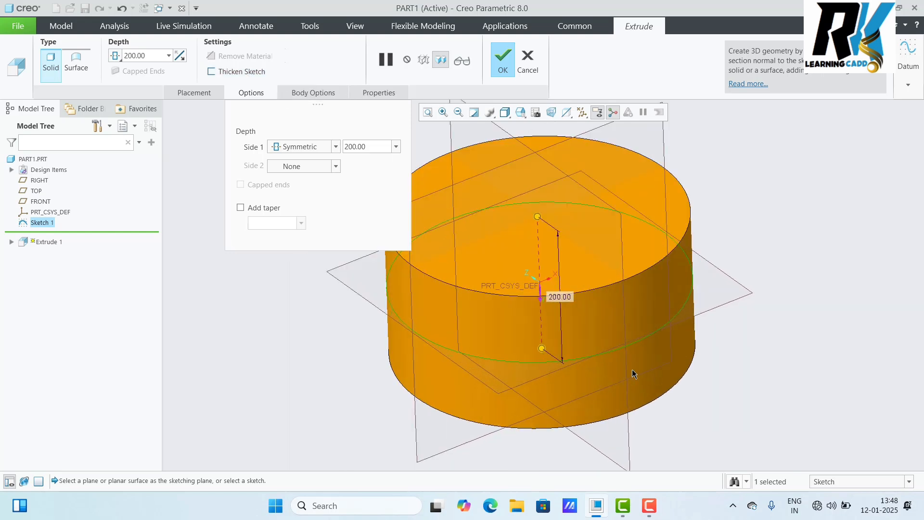
{"action": "left_click", "coordinate": [210, 71]}
{"action": "scroll", "coordinate": [711, 236], "scroll_direction": "up", "scroll_amount": 3}
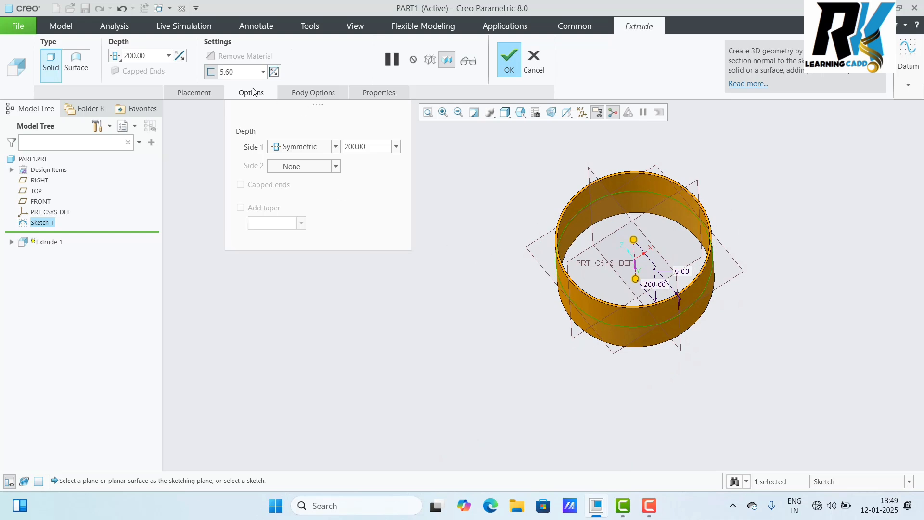
{"action": "left_click_drag", "start_coordinate": [244, 73], "coordinate": [183, 79]}
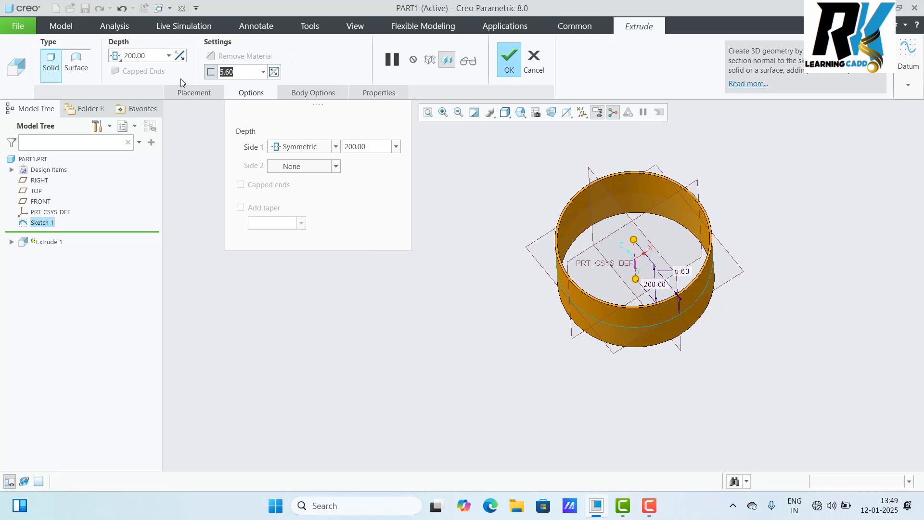
{"action": "type", "text": "10"}
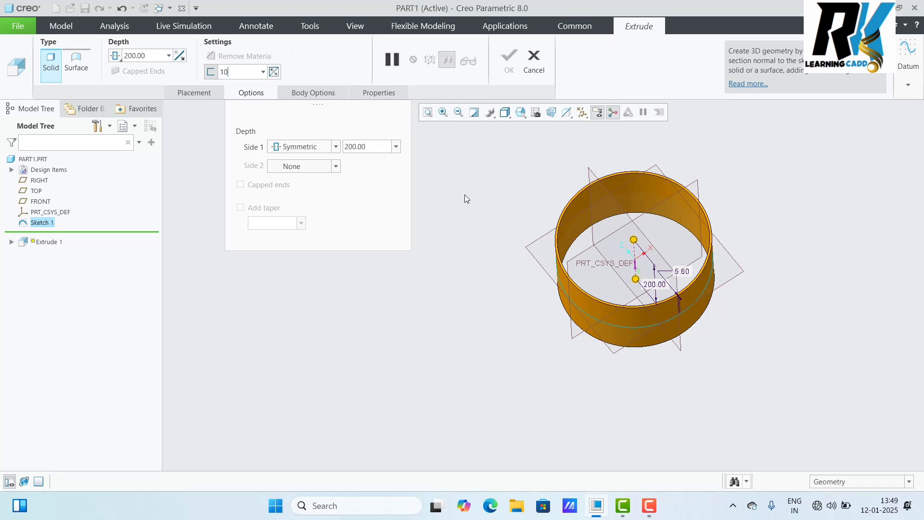
{"action": "key", "text": "Return"}
Flip the wall thickness to the outside of the sketched circle and check the ring from above and the side
{"action": "scroll", "coordinate": [705, 241], "scroll_direction": "down", "scroll_amount": 5}
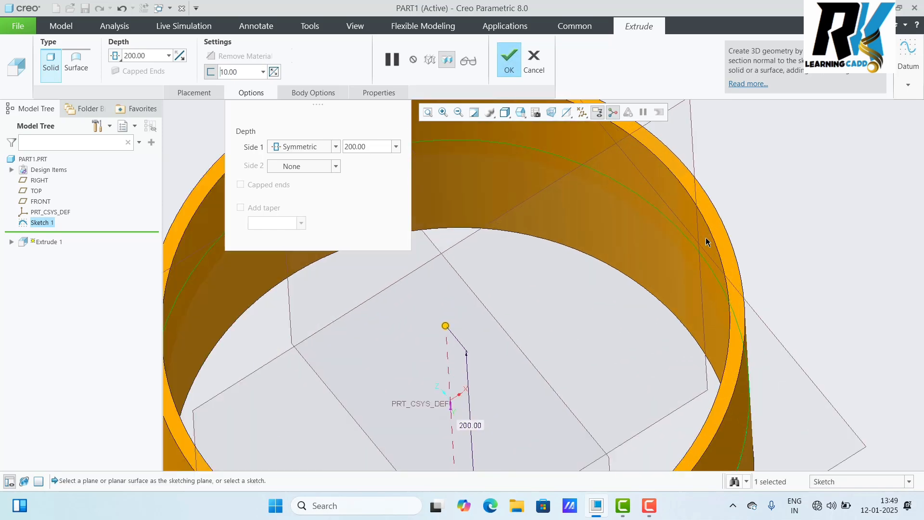
{"action": "scroll", "coordinate": [688, 245], "scroll_direction": "up", "scroll_amount": 5}
{"action": "middle_click_drag", "start_coordinate": [752, 284], "coordinate": [771, 282]}
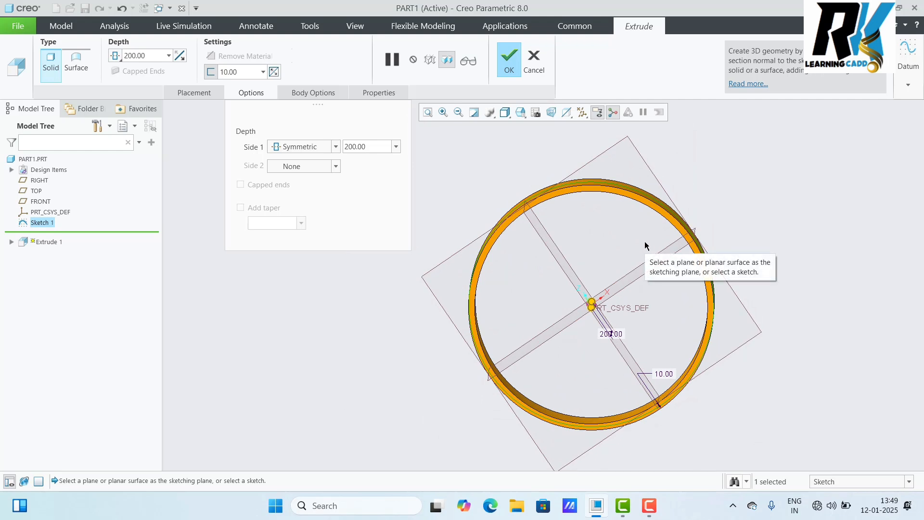
{"action": "left_click", "coordinate": [275, 73]}
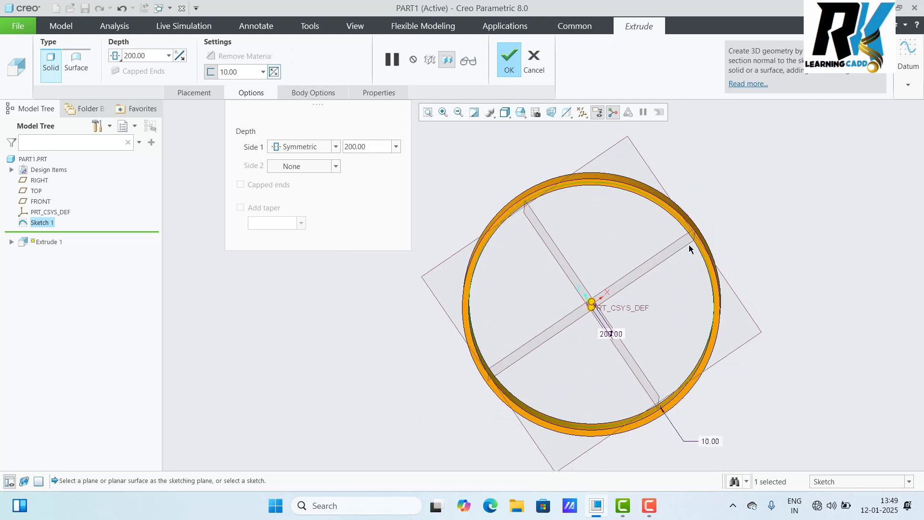
{"action": "middle_click_drag", "start_coordinate": [813, 262], "coordinate": [813, 211]}
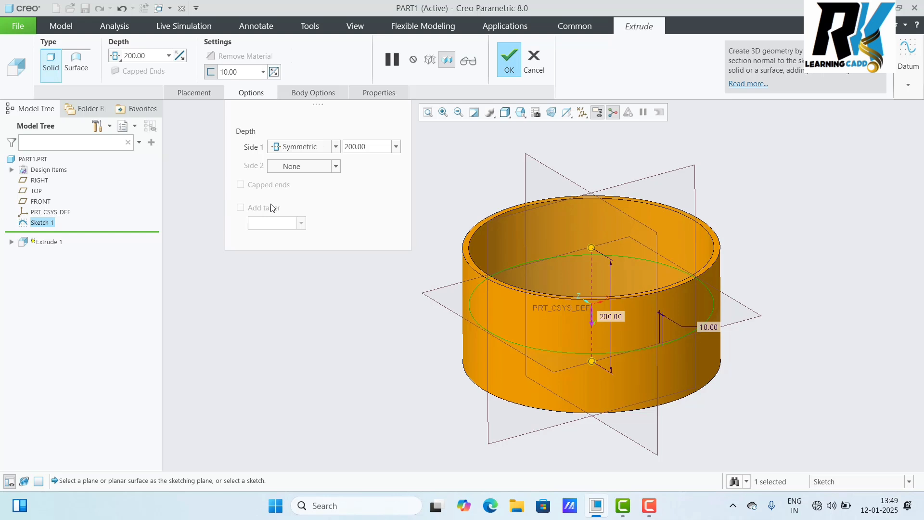
Set the ring's wall thickness to 20 mm
{"action": "double_click", "coordinate": [250, 75]}
{"action": "type", "text": "20"}
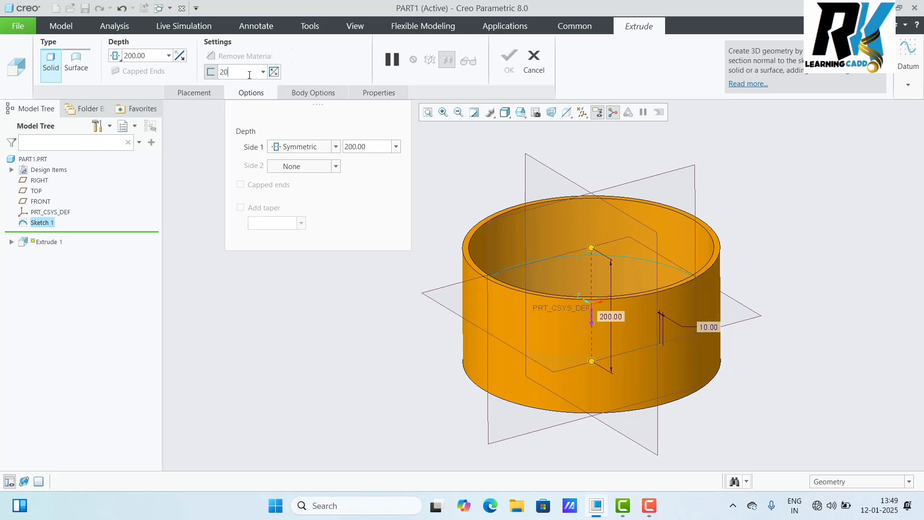
{"action": "key", "text": "Return"}
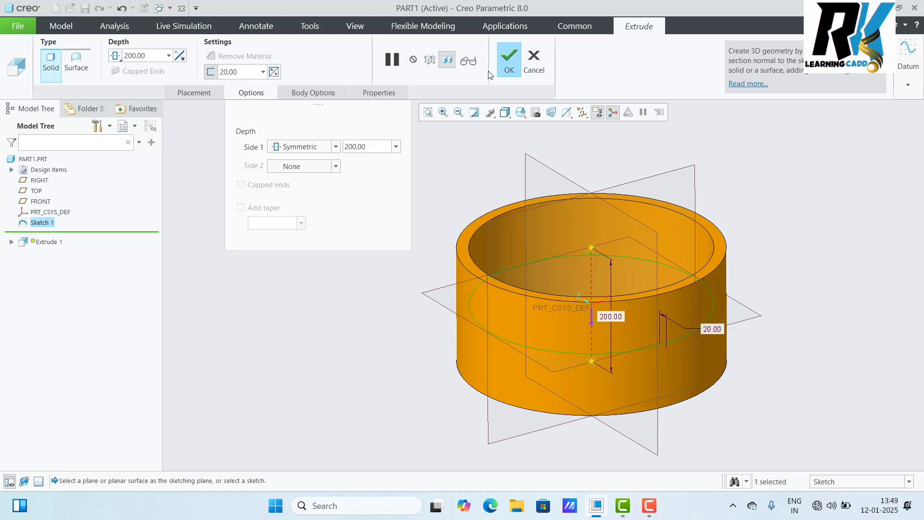
Preview the finished ring geometry and accept the thickened extrusion
{"action": "left_click", "coordinate": [468, 60]}
{"action": "middle_click_drag", "start_coordinate": [728, 203], "coordinate": [633, 185]}
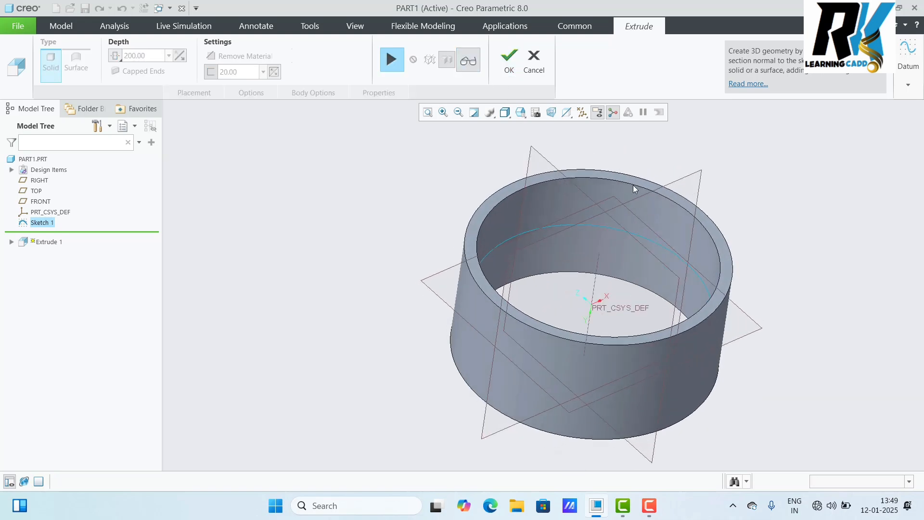
{"action": "left_click", "coordinate": [468, 60]}
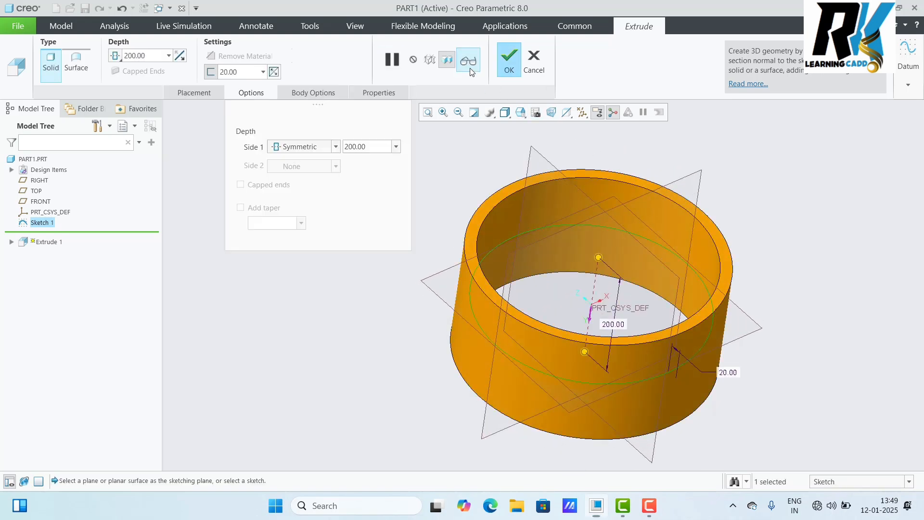
{"action": "left_click", "coordinate": [510, 61]}
{"action": "left_click_drag", "start_coordinate": [457, 171], "coordinate": [628, 176]}
{"action": "mouse_move", "coordinate": [629, 176]}
{"action": "middle_mouse_down"}
{"action": "mouse_move", "coordinate": [778, 196]}
{"action": "mouse_move", "coordinate": [803, 183]}
{"action": "mouse_move", "coordinate": [809, 194]}
{"action": "middle_mouse_up"}
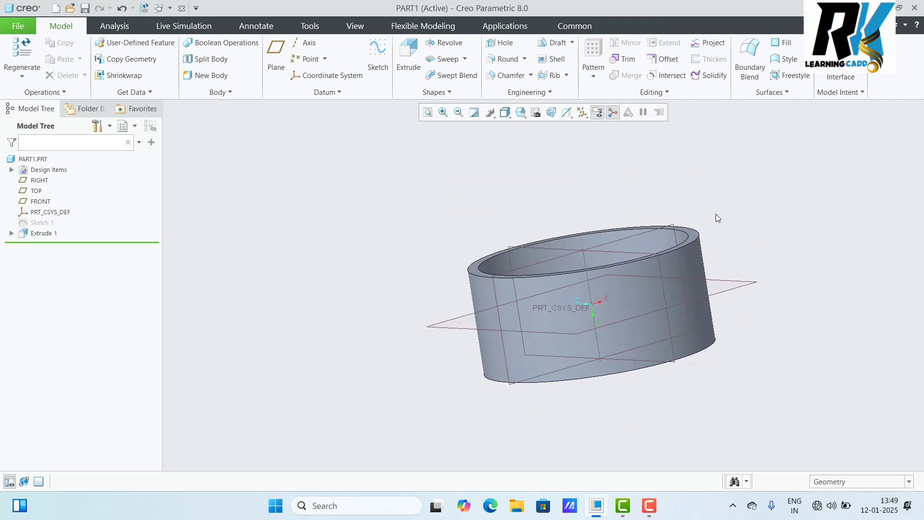
Sketch a corner rectangle on the FRONT plane around the origin, inside the ring's outline, and finish the sketch
{"action": "mouse_move", "coordinate": [715, 217]}
{"action": "middle_mouse_down"}
{"action": "mouse_move", "coordinate": [738, 231]}
{"action": "mouse_move", "coordinate": [728, 212]}
{"action": "mouse_move", "coordinate": [720, 241]}
{"action": "middle_mouse_up"}
{"action": "scroll", "coordinate": [575, 214], "scroll_direction": "up", "scroll_amount": 4}
{"action": "scroll", "coordinate": [628, 235], "scroll_direction": "down", "scroll_amount": 4}
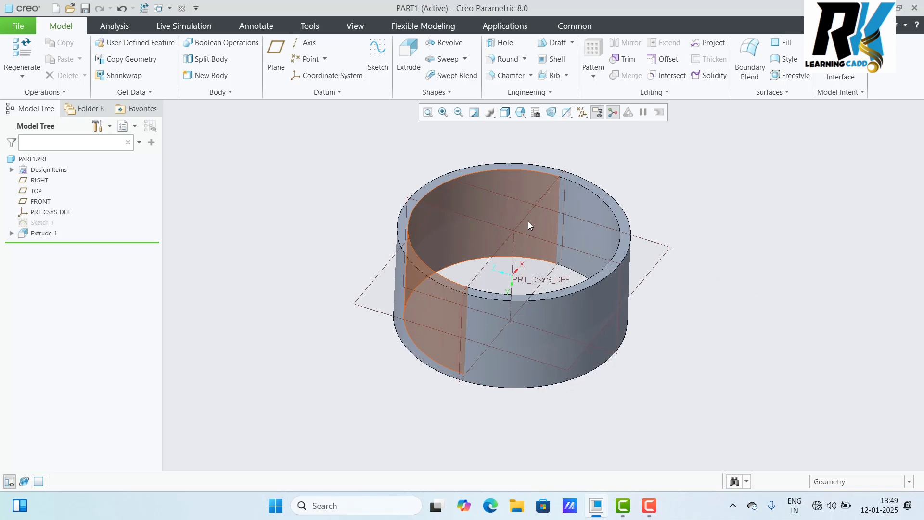
{"action": "left_click", "coordinate": [527, 218]}
{"action": "mouse_move", "coordinate": [695, 238]}
{"action": "middle_mouse_down"}
{"action": "mouse_move", "coordinate": [694, 263]}
{"action": "mouse_move", "coordinate": [674, 231]}
{"action": "middle_mouse_up"}
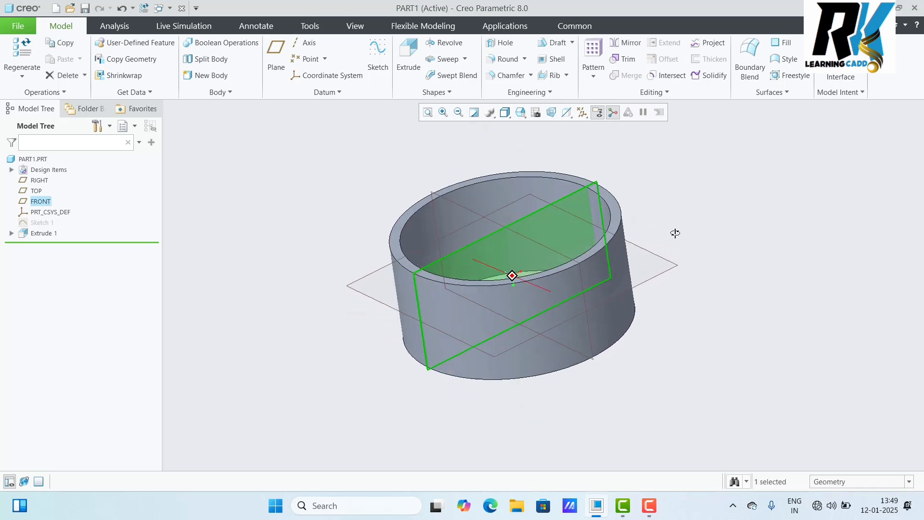
{"action": "left_click", "coordinate": [388, 71]}
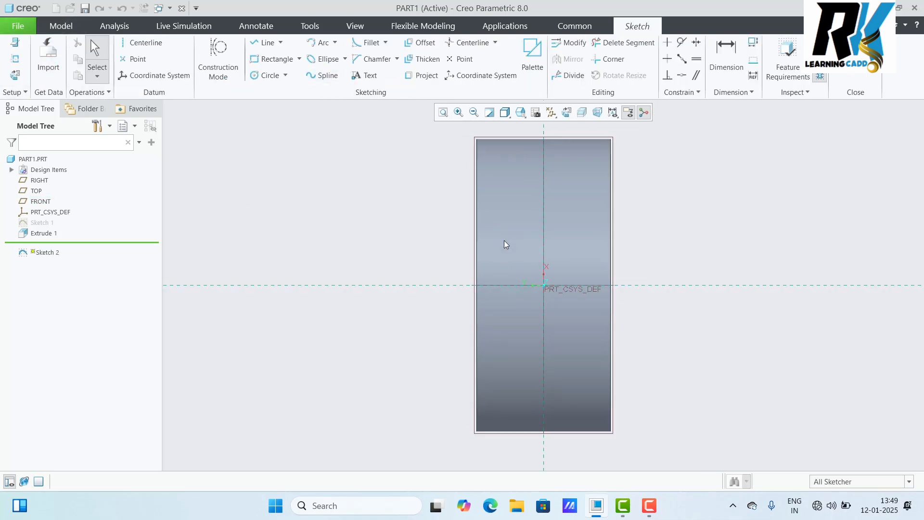
{"action": "left_click", "coordinate": [273, 59]}
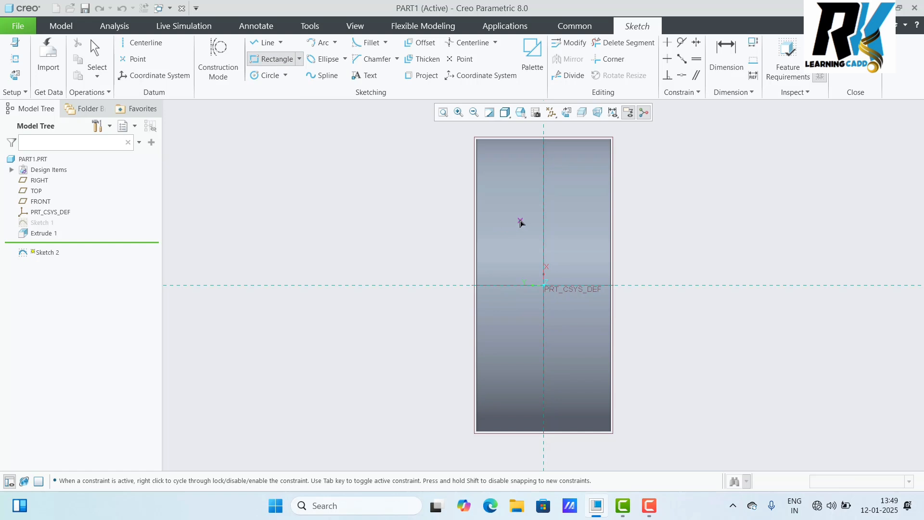
{"action": "left_click", "coordinate": [518, 219]}
{"action": "left_click", "coordinate": [571, 315]}
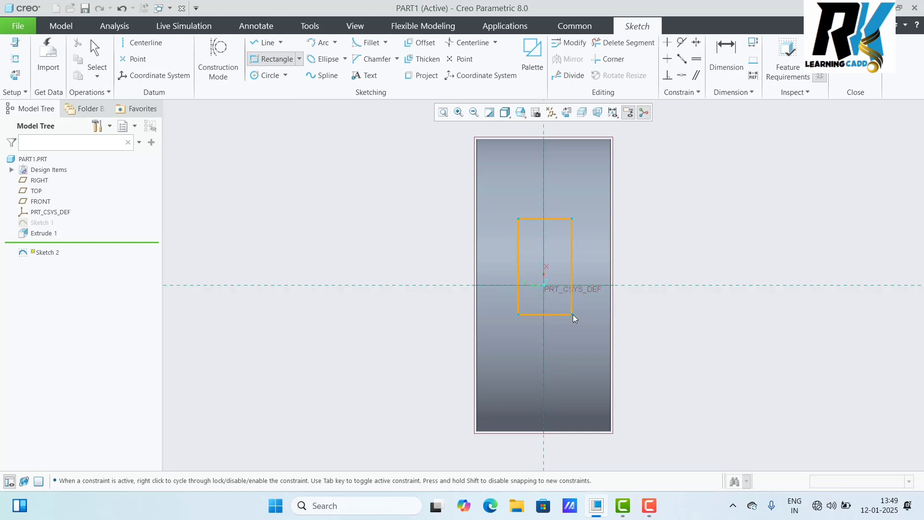
{"action": "left_click", "coordinate": [840, 72]}
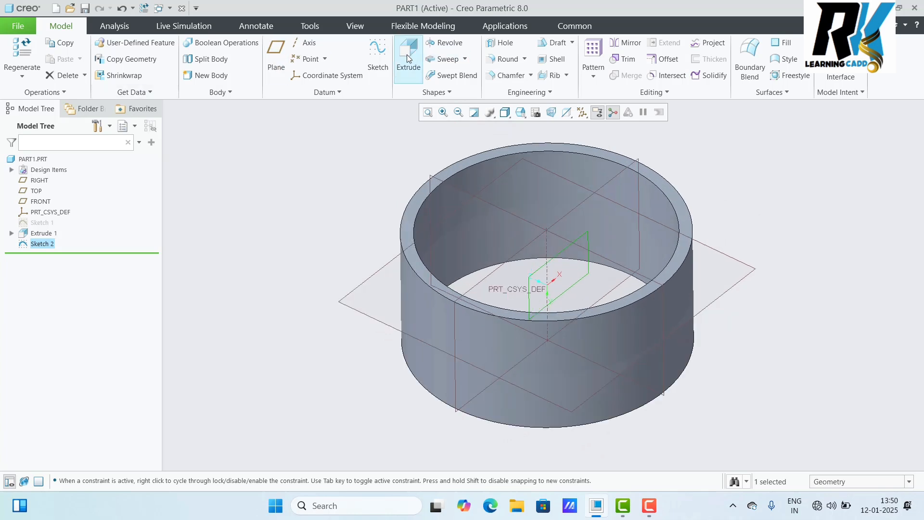
Extrude the rectangle sketch with the Side 1 depth set to To Next so it reaches the ring's inner wall
{"action": "left_click", "coordinate": [408, 57]}
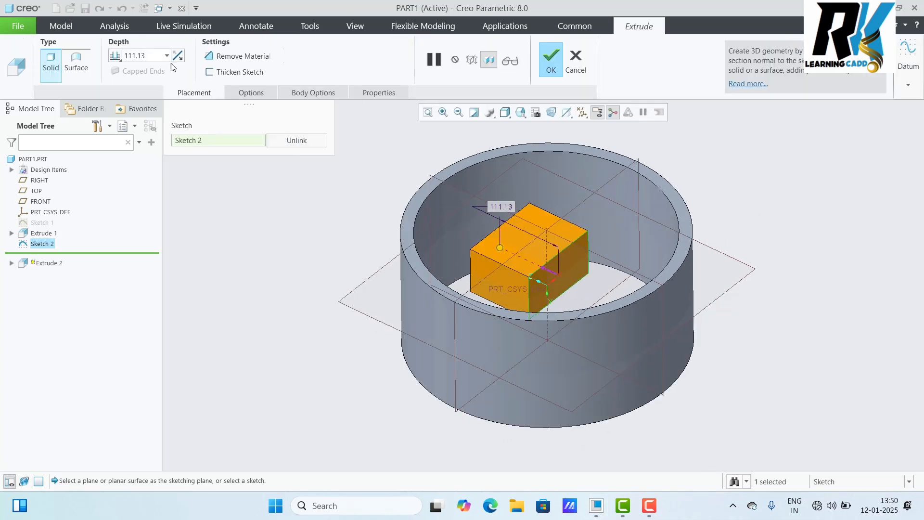
{"action": "left_click", "coordinate": [240, 94]}
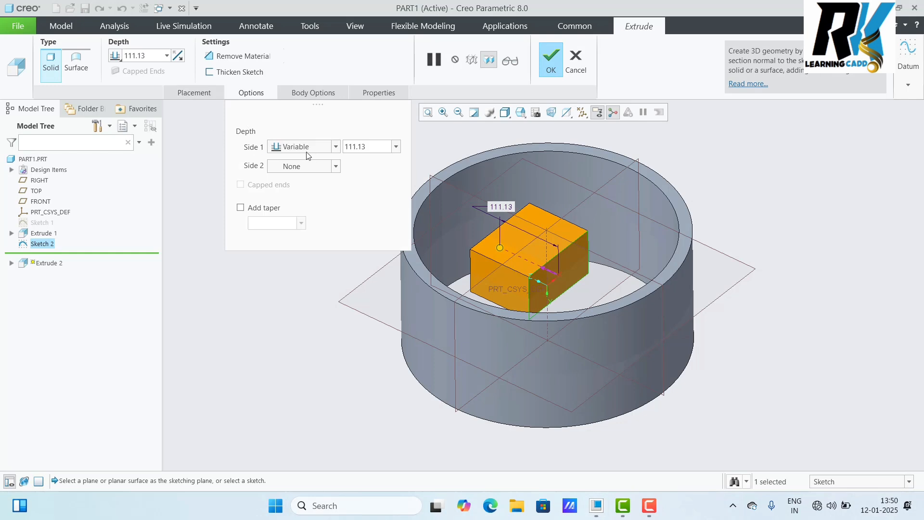
{"action": "left_click", "coordinate": [336, 147]}
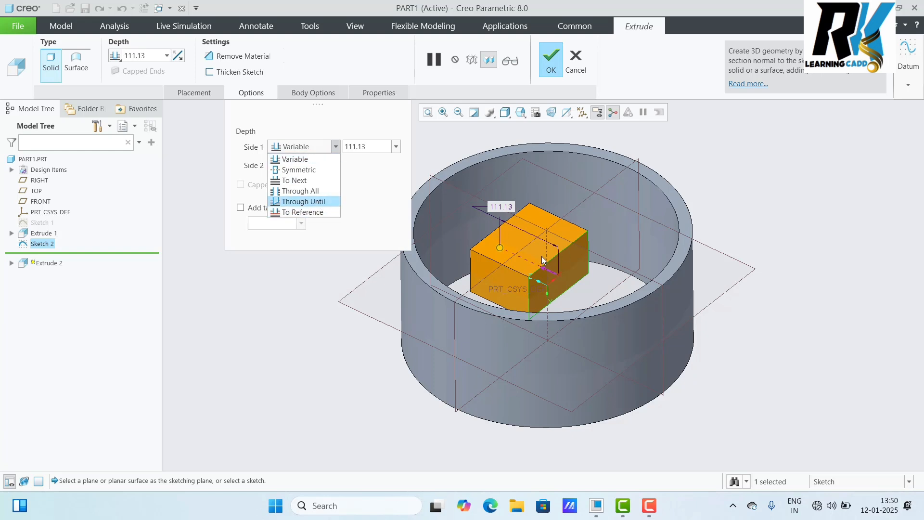
{"action": "left_click", "coordinate": [290, 180]}
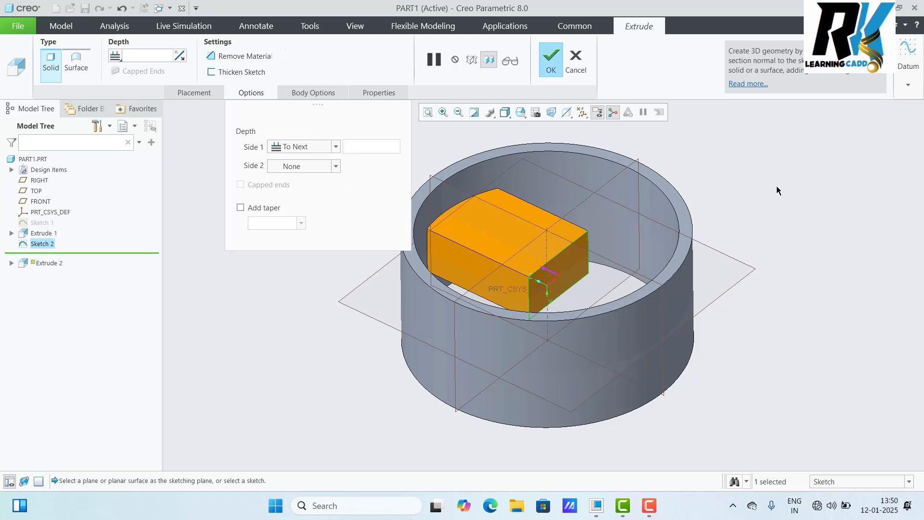
Set the rectangle extrusion's Side 2 depth to To Next so it also reaches the opposite inner wall of the ring
{"action": "middle_click_drag", "start_coordinate": [777, 186], "coordinate": [776, 211]}
{"action": "scroll", "coordinate": [776, 211], "scroll_direction": "up", "scroll_amount": 4}
{"action": "middle_click_drag", "start_coordinate": [796, 179], "coordinate": [773, 211]}
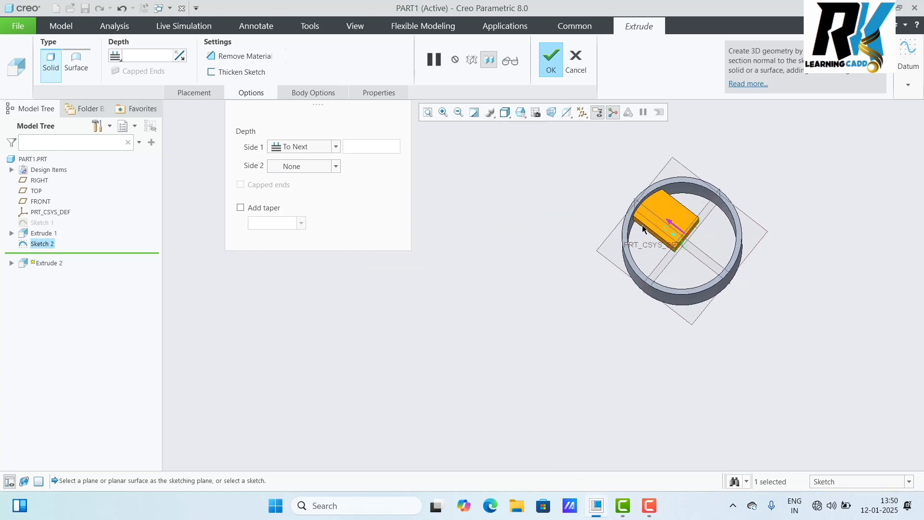
{"action": "scroll", "coordinate": [685, 202], "scroll_direction": "down", "scroll_amount": 4}
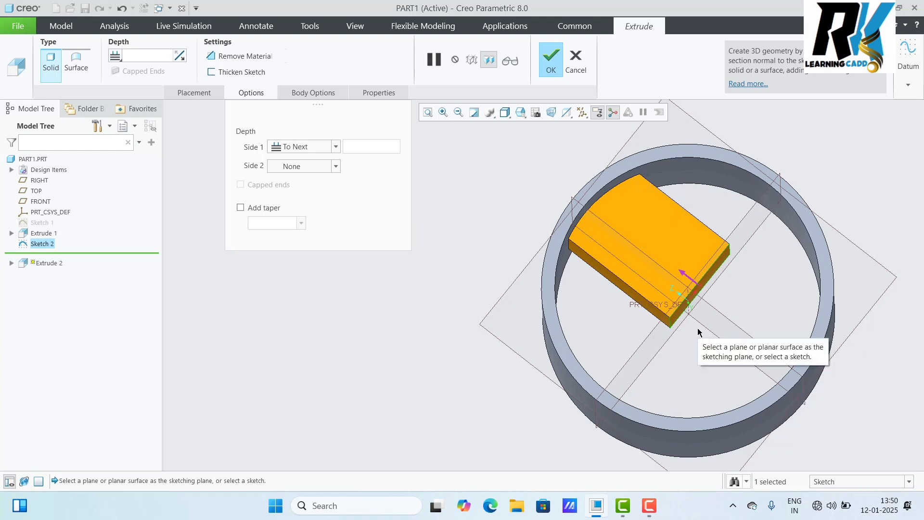
{"action": "left_click", "coordinate": [336, 167]}
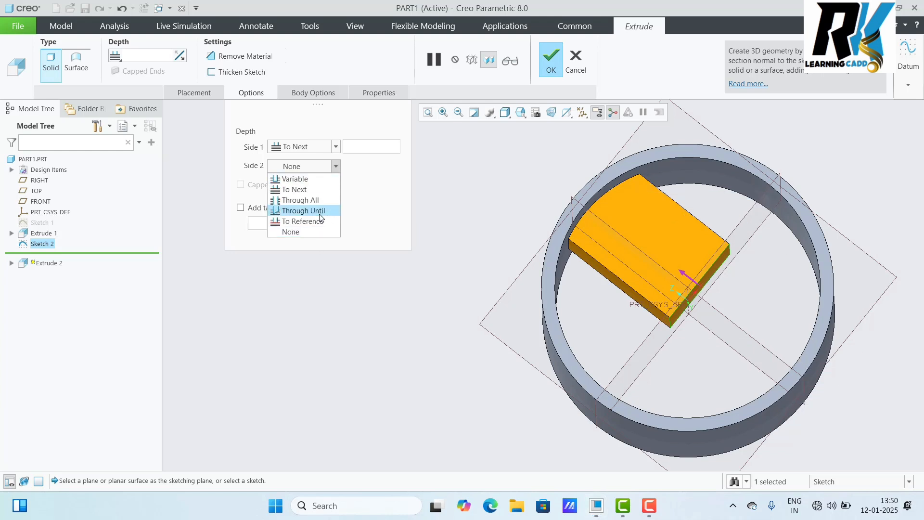
{"action": "left_click", "coordinate": [298, 190]}
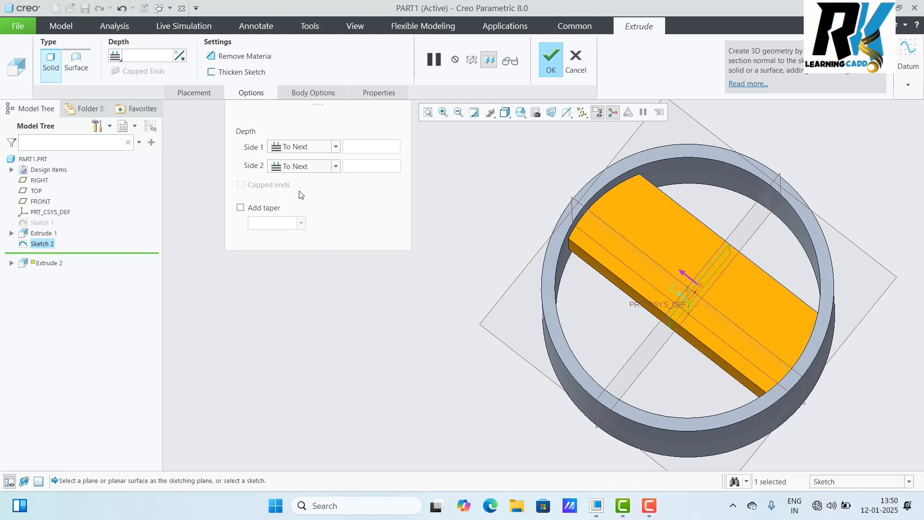
{"action": "middle_click_drag", "start_coordinate": [493, 372], "coordinate": [490, 337]}
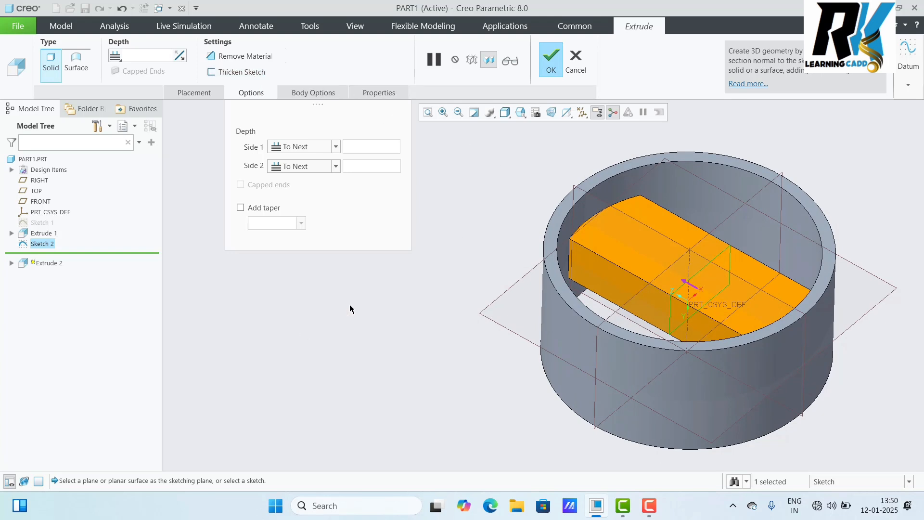
Try Remove Material on the two-sided rectangle extrusion, inspect the cut through the ring, and switch back to adding material
{"action": "left_click", "coordinate": [247, 58]}
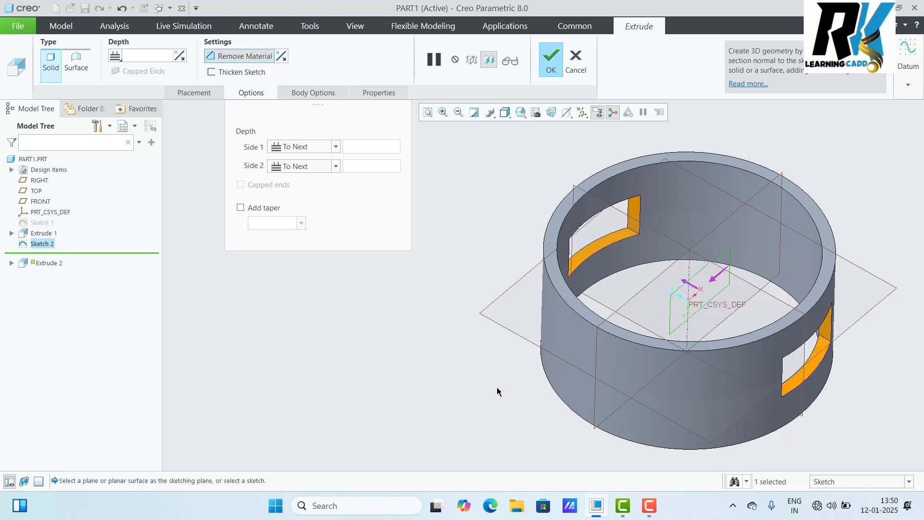
{"action": "mouse_move", "coordinate": [496, 387]}
{"action": "middle_mouse_down"}
{"action": "mouse_move", "coordinate": [522, 431]}
{"action": "mouse_move", "coordinate": [495, 355]}
{"action": "mouse_move", "coordinate": [495, 404]}
{"action": "mouse_move", "coordinate": [493, 380]}
{"action": "mouse_move", "coordinate": [497, 392]}
{"action": "middle_mouse_up"}
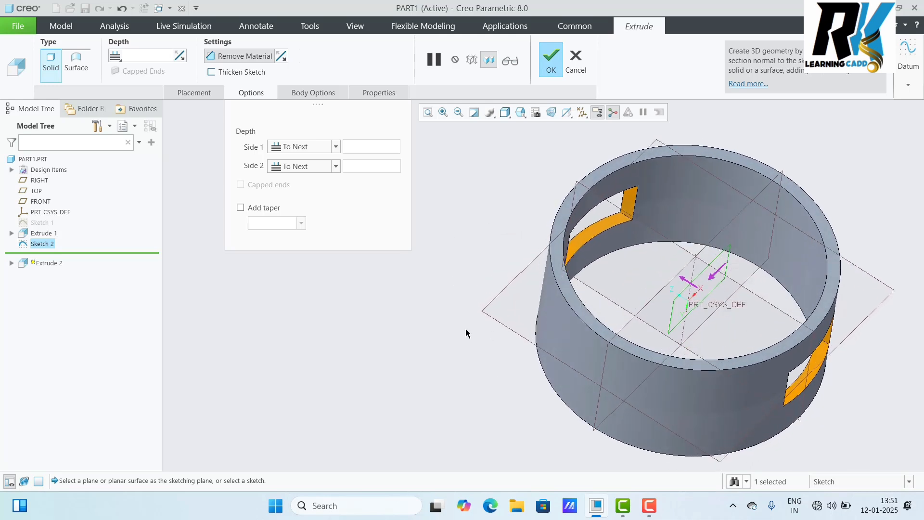
{"action": "middle_click_drag", "start_coordinate": [466, 329], "coordinate": [456, 349]}
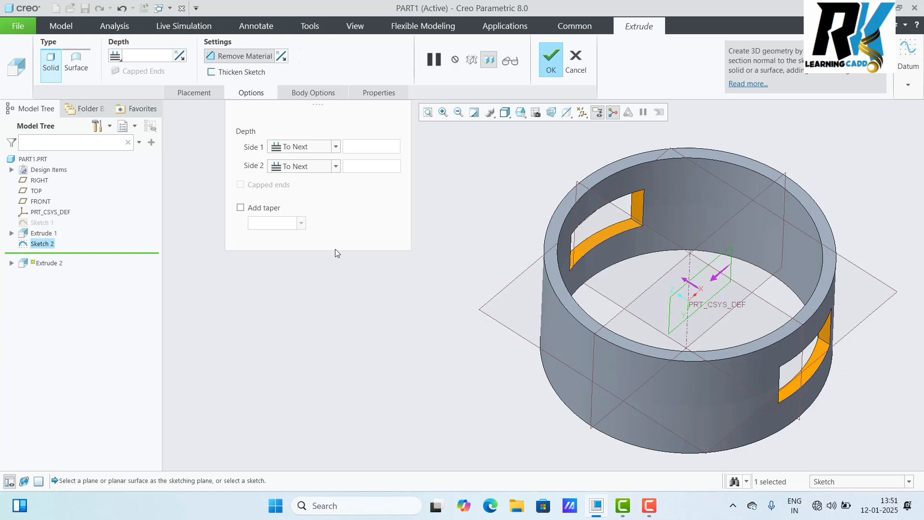
{"action": "left_click", "coordinate": [240, 55]}
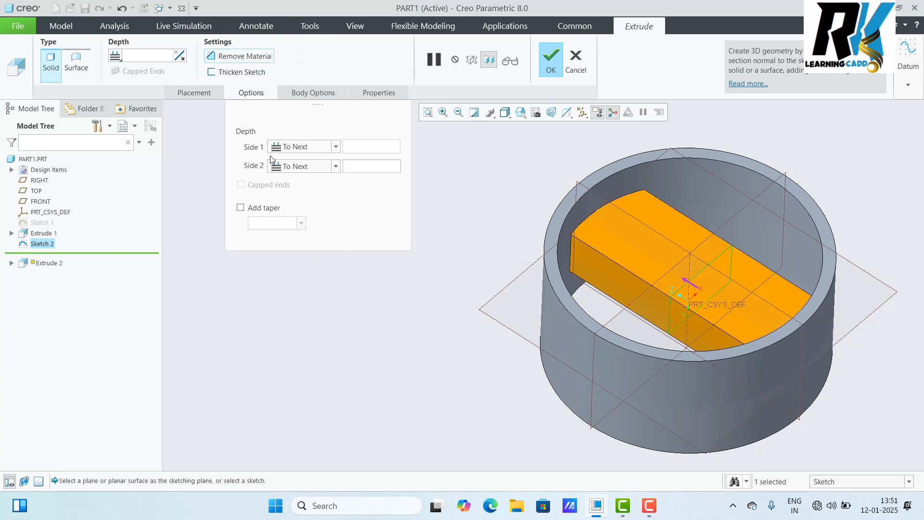
Try the Through All depth on Side 1 of the rectangle extrusion and return it to To Next
{"action": "left_click", "coordinate": [336, 148]}
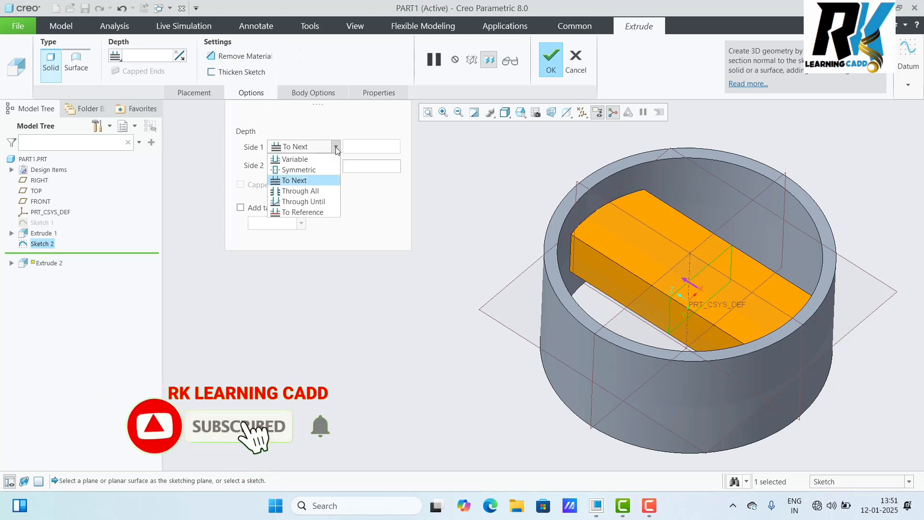
{"action": "left_click", "coordinate": [300, 191]}
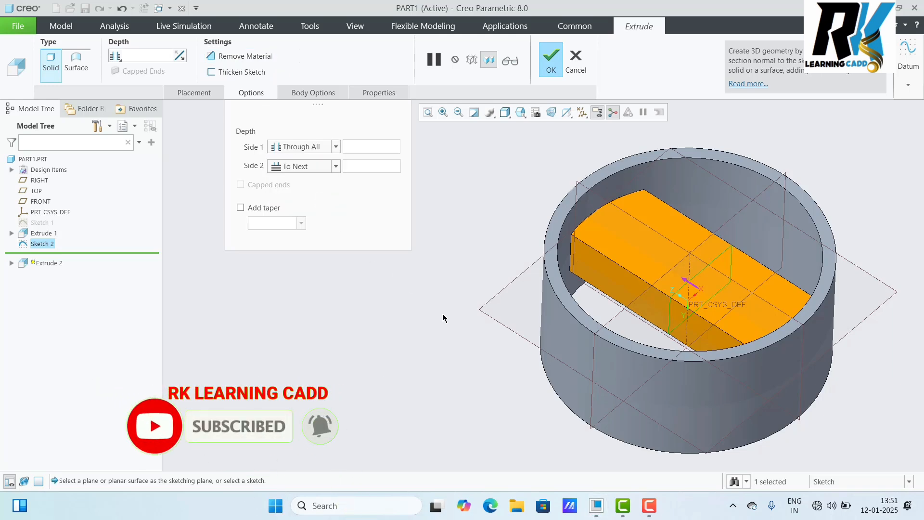
{"action": "middle_click_drag", "start_coordinate": [443, 315], "coordinate": [346, 196]}
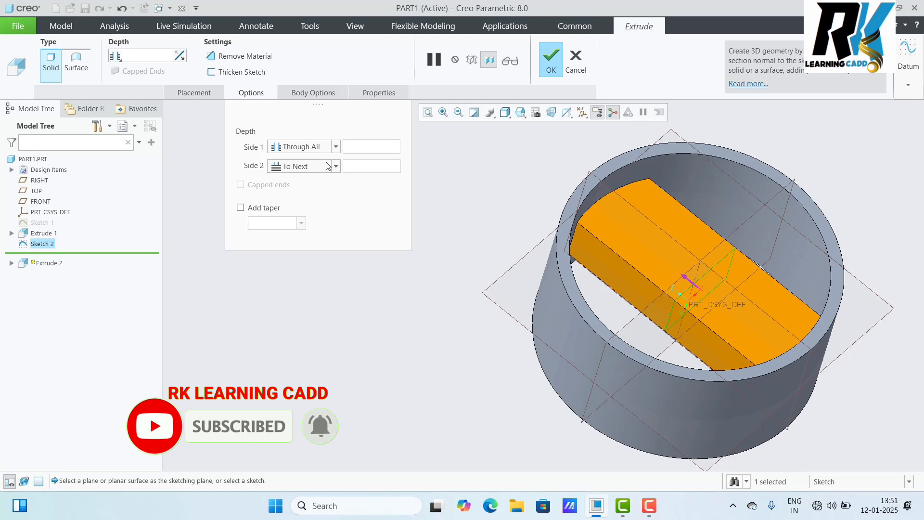
{"action": "left_click", "coordinate": [334, 146]}
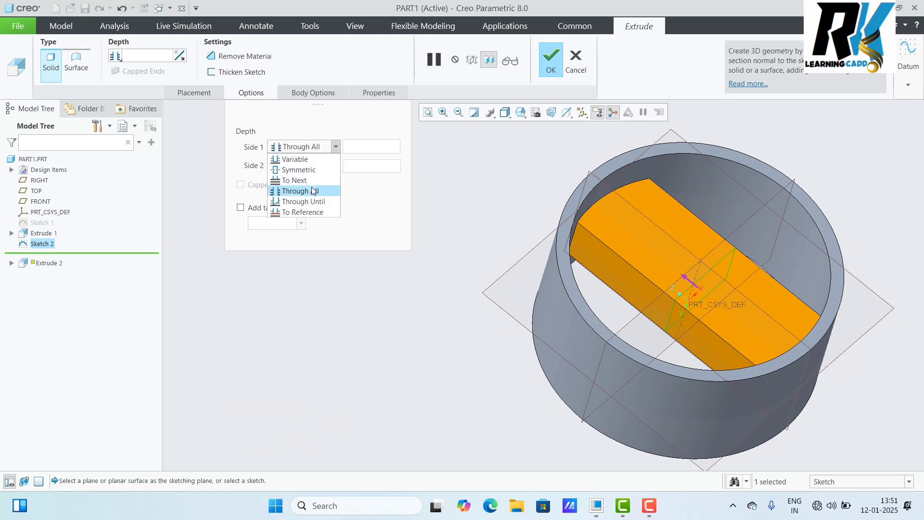
{"action": "left_click", "coordinate": [294, 180]}
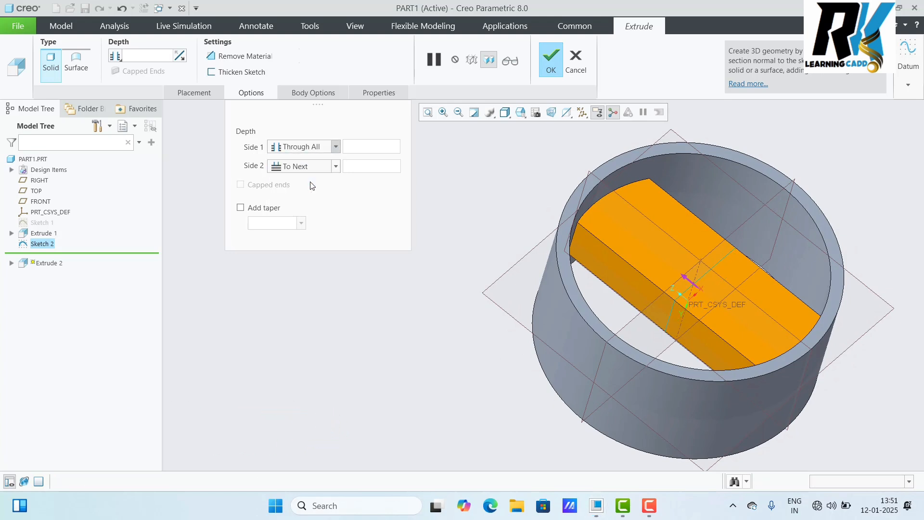
Accept the rectangle extrusion spanning the ring between its inner walls
{"action": "left_click", "coordinate": [549, 67]}
{"action": "mouse_move", "coordinate": [415, 279]}
{"action": "middle_mouse_down"}
{"action": "mouse_move", "coordinate": [385, 332]}
{"action": "mouse_move", "coordinate": [424, 297]}
{"action": "mouse_move", "coordinate": [415, 302]}
{"action": "mouse_move", "coordinate": [406, 286]}
{"action": "mouse_move", "coordinate": [420, 297]}
{"action": "middle_mouse_up"}
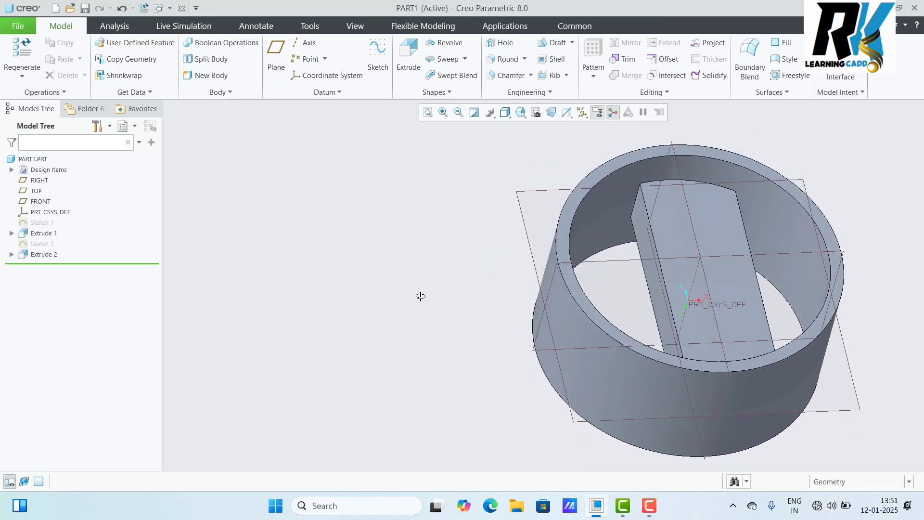
Create a datum plane parallel to the FRONT plane, offset freehand to a position clear of the ring's outer wall
{"action": "left_click", "coordinate": [626, 261]}
{"action": "scroll", "coordinate": [451, 252], "scroll_direction": "up", "scroll_amount": 4}
{"action": "mouse_move", "coordinate": [718, 321]}
{"action": "middle_mouse_down"}
{"action": "mouse_move", "coordinate": [726, 301]}
{"action": "mouse_move", "coordinate": [733, 313]}
{"action": "middle_mouse_up"}
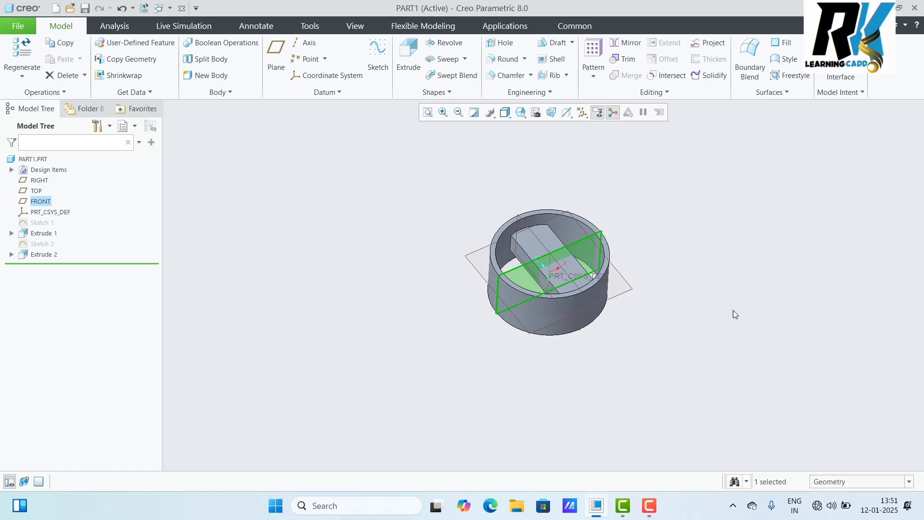
{"action": "left_click", "coordinate": [281, 62]}
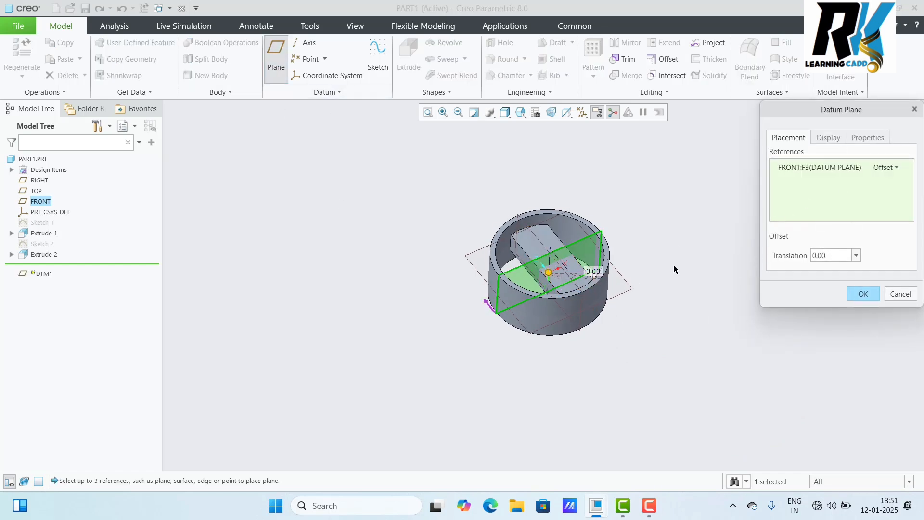
{"action": "left_click_drag", "start_coordinate": [555, 275], "coordinate": [616, 353]}
{"action": "left_click", "coordinate": [863, 293]}
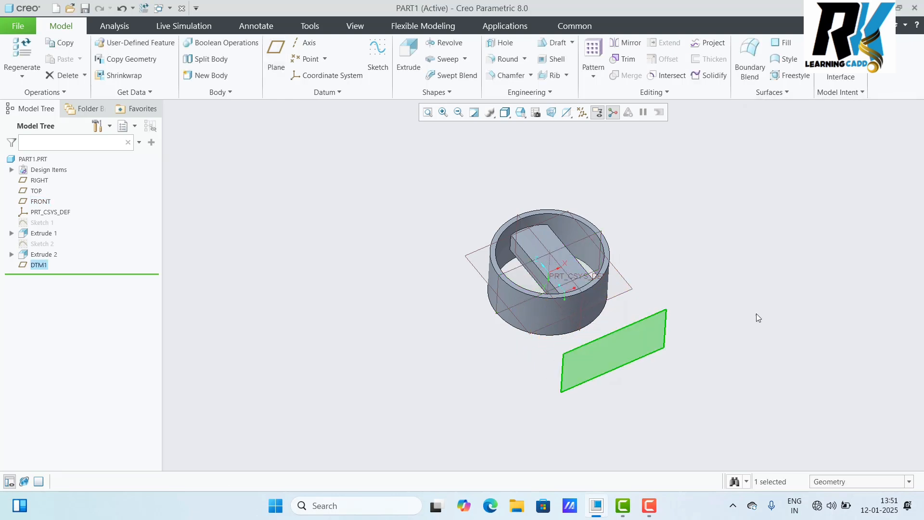
{"action": "mouse_move", "coordinate": [761, 320]}
{"action": "middle_mouse_down"}
{"action": "mouse_move", "coordinate": [771, 316]}
{"action": "mouse_move", "coordinate": [769, 329]}
{"action": "middle_mouse_up"}
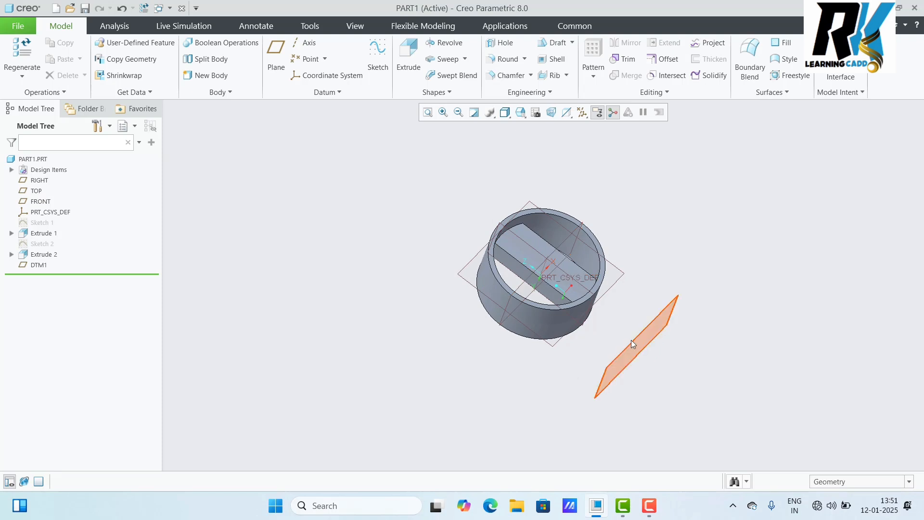
{"action": "middle_click_drag", "start_coordinate": [662, 339], "coordinate": [660, 324]}
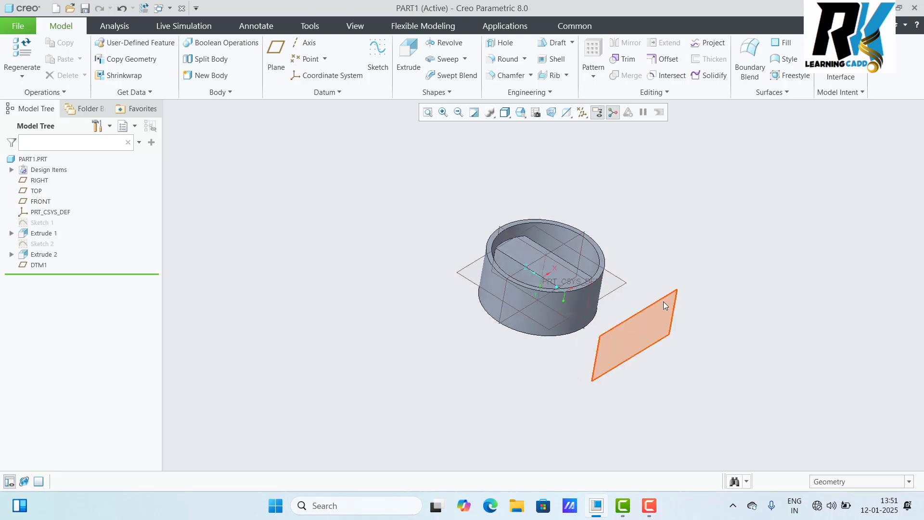
Sketch a circle on the offset datum plane, centred on the reference line to one side of the origin, and finish the sketch
{"action": "left_click", "coordinate": [638, 310]}
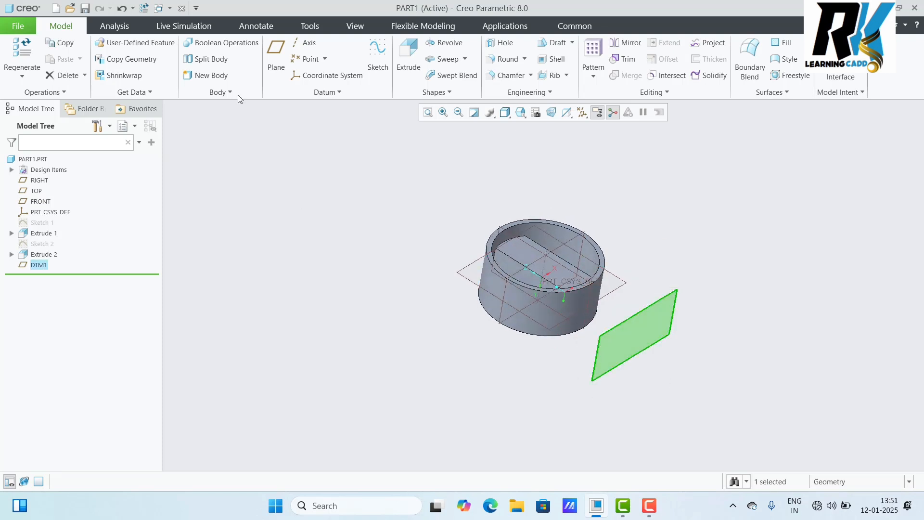
{"action": "left_click", "coordinate": [377, 54]}
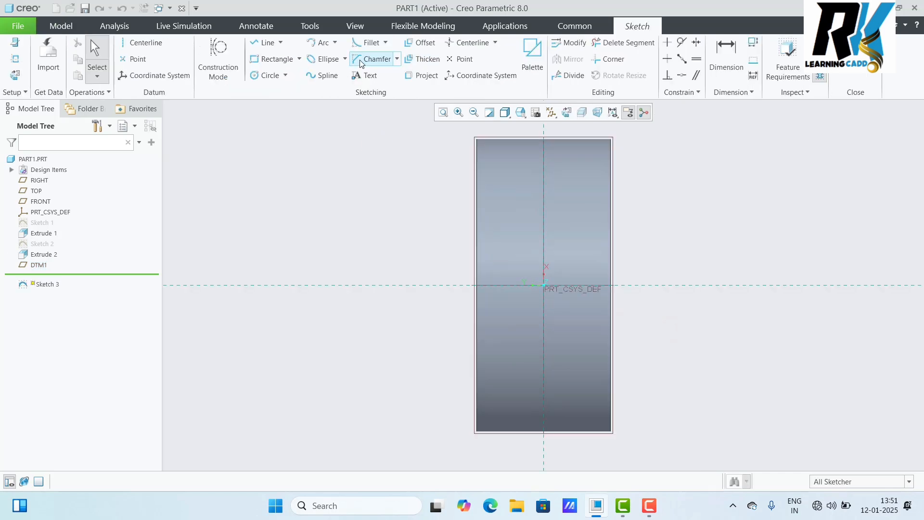
{"action": "left_click", "coordinate": [269, 75]}
{"action": "left_click", "coordinate": [544, 214]}
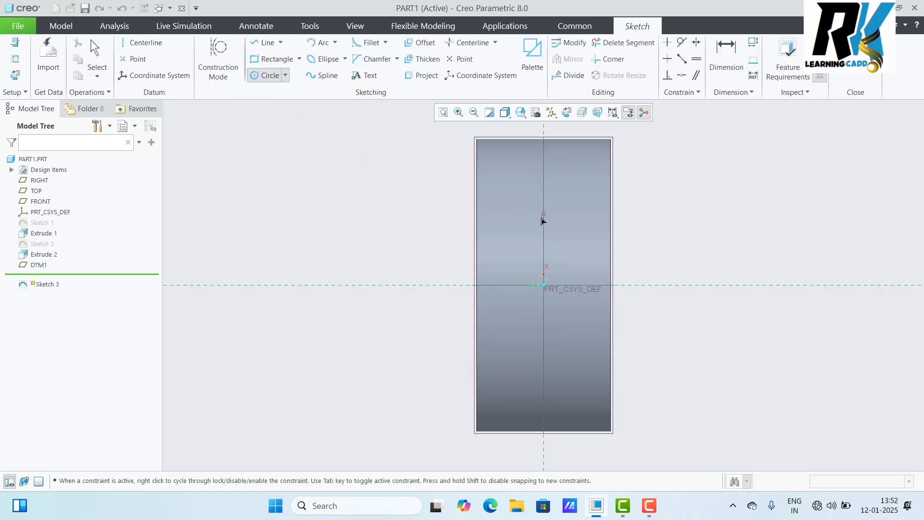
{"action": "left_click", "coordinate": [531, 247]}
{"action": "left_click", "coordinate": [841, 69]}
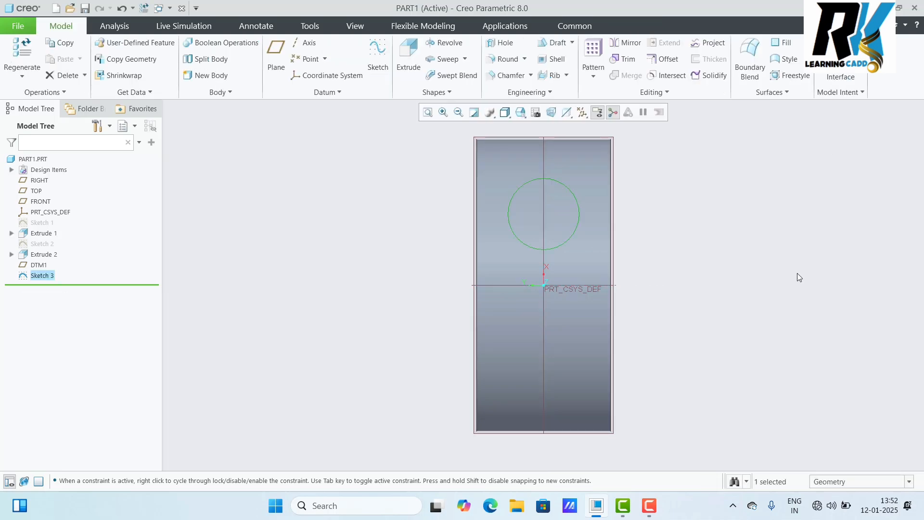
Extrude the circle sketch toward the ring with the Side 1 depth set to Through All
{"action": "mouse_move", "coordinate": [796, 273]}
{"action": "middle_mouse_down"}
{"action": "mouse_move", "coordinate": [743, 220]}
{"action": "mouse_move", "coordinate": [725, 248]}
{"action": "middle_mouse_up"}
{"action": "scroll", "coordinate": [726, 249], "scroll_direction": "up", "scroll_amount": 4}
{"action": "scroll", "coordinate": [769, 335], "scroll_direction": "down", "scroll_amount": 4}
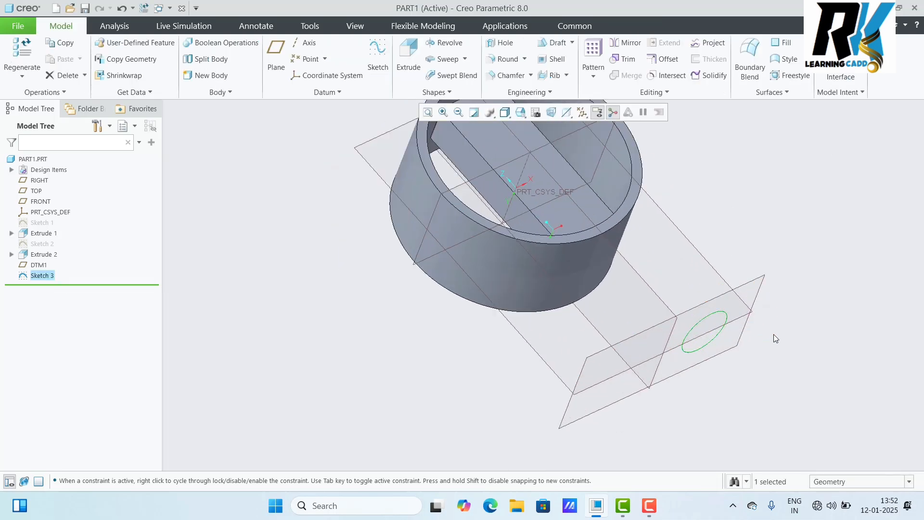
{"action": "scroll", "coordinate": [520, 243], "scroll_direction": "up", "scroll_amount": 4}
{"action": "mouse_move", "coordinate": [792, 221]}
{"action": "middle_mouse_down"}
{"action": "mouse_move", "coordinate": [829, 217]}
{"action": "mouse_move", "coordinate": [777, 222]}
{"action": "middle_mouse_up"}
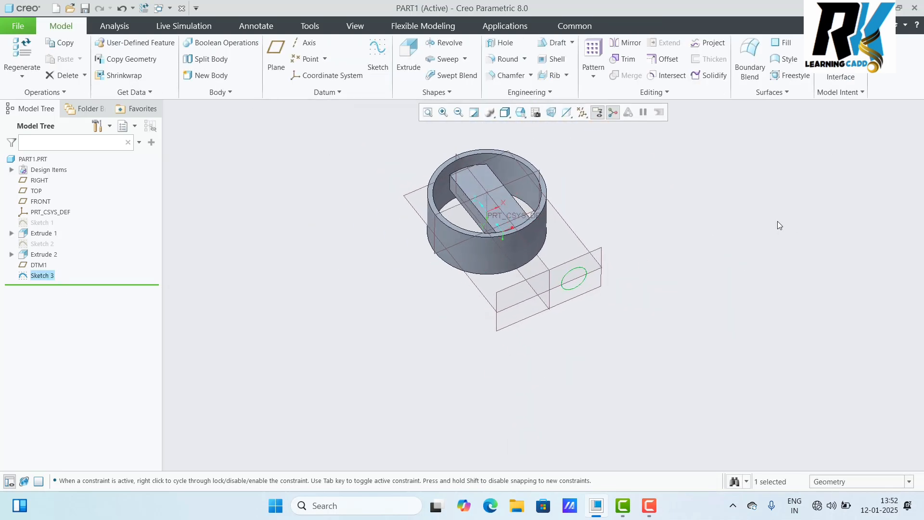
{"action": "left_click", "coordinate": [409, 68]}
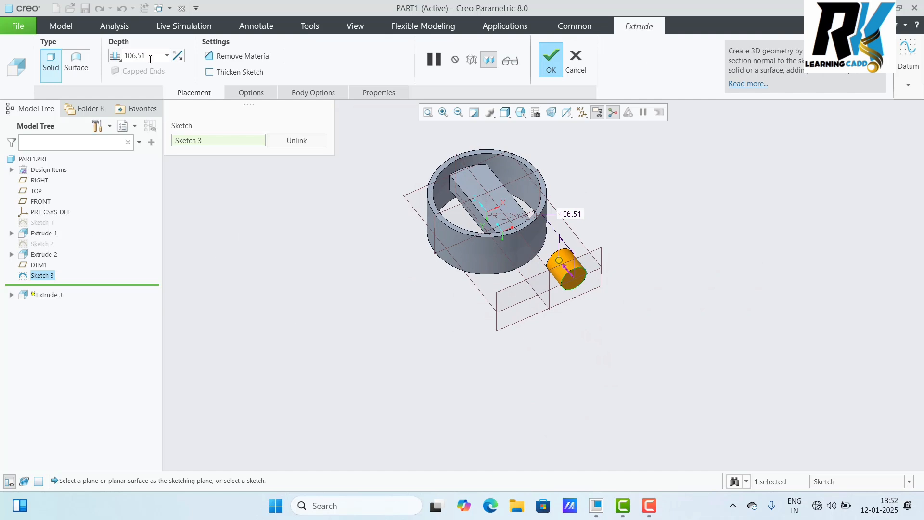
{"action": "left_click", "coordinate": [249, 94]}
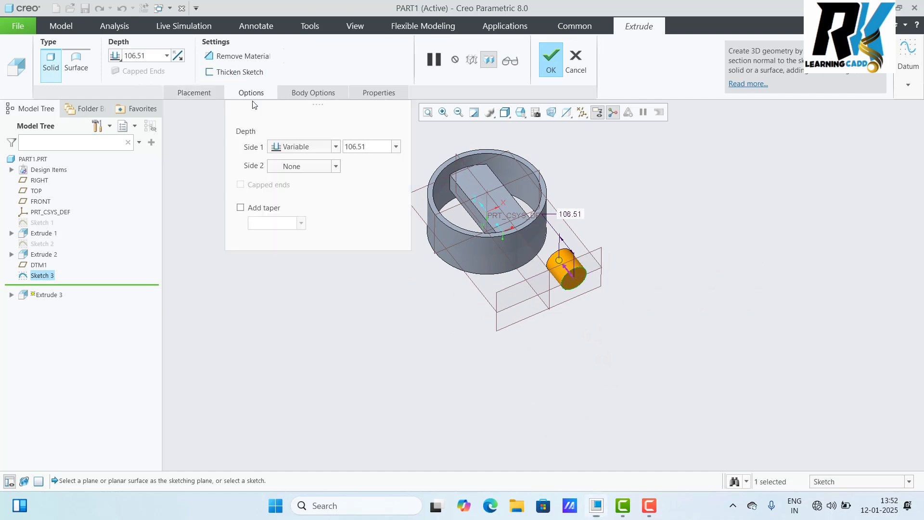
{"action": "left_click", "coordinate": [335, 147]}
{"action": "left_click", "coordinate": [312, 190]}
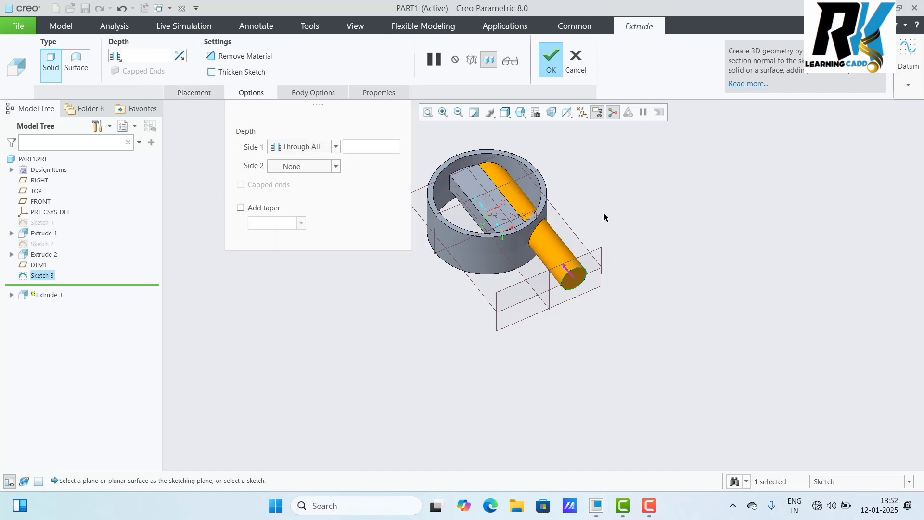
{"action": "mouse_move", "coordinate": [604, 218]}
{"action": "middle_mouse_down"}
{"action": "mouse_move", "coordinate": [610, 260]}
{"action": "mouse_move", "coordinate": [609, 233]}
{"action": "middle_mouse_up"}
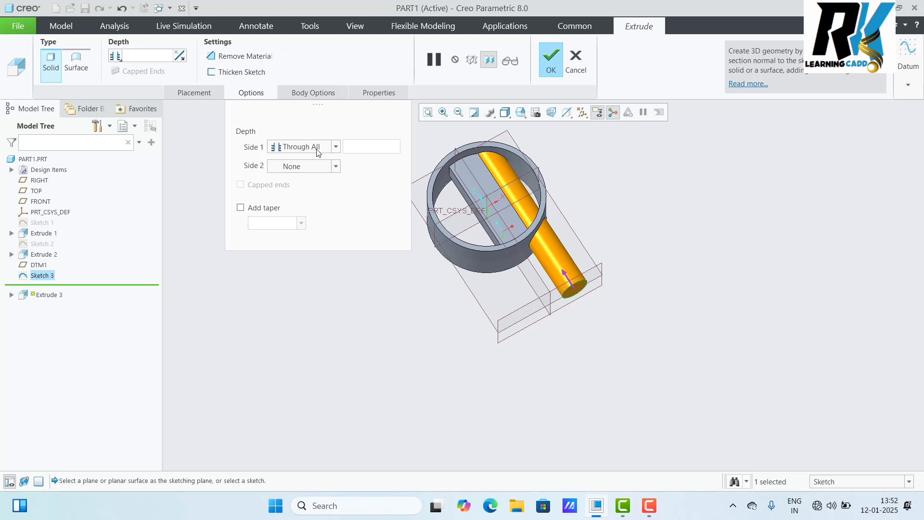
Change the circle extrusion's Side 1 depth to Through Until, using the ring's outer cylindrical surface as the reference
{"action": "left_click", "coordinate": [336, 147]}
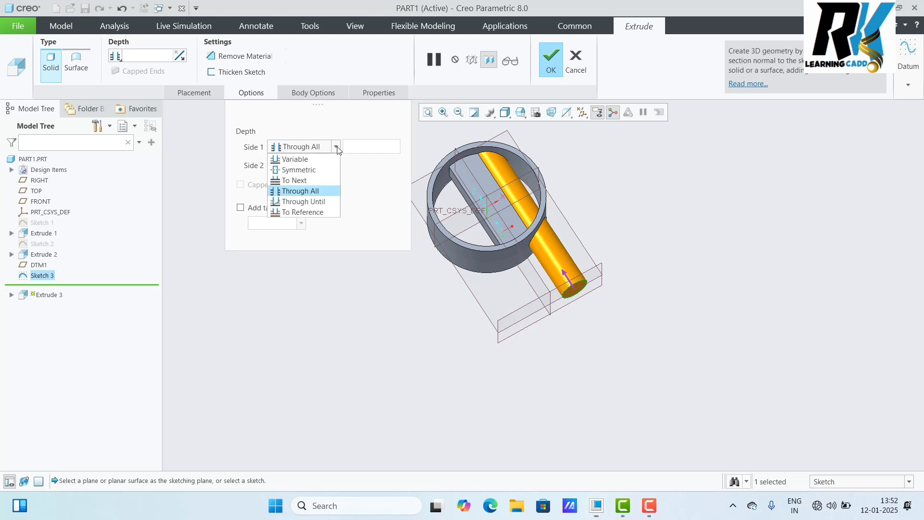
{"action": "left_click", "coordinate": [324, 202]}
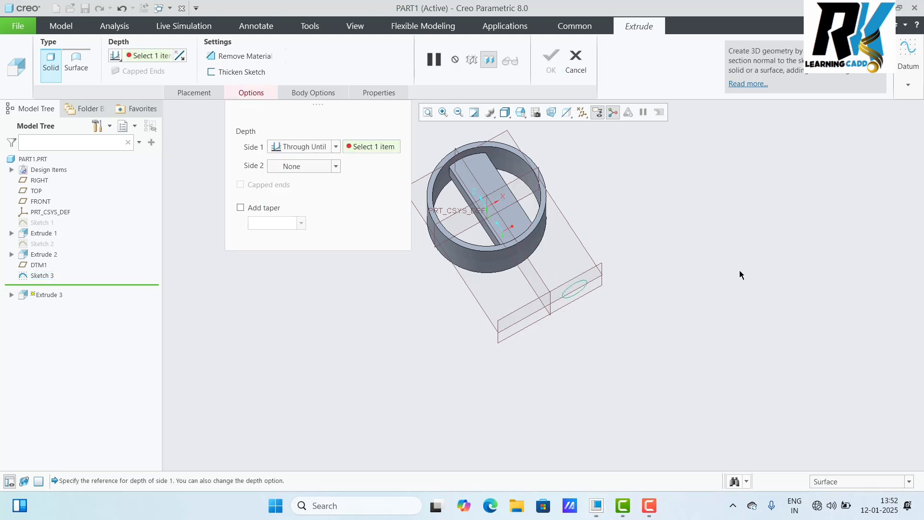
{"action": "left_click", "coordinate": [541, 211]}
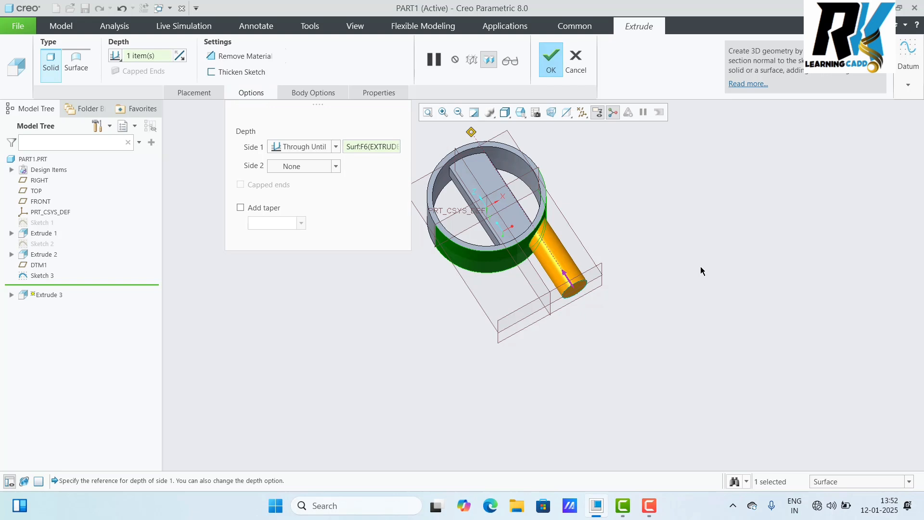
{"action": "middle_click_drag", "start_coordinate": [700, 266], "coordinate": [625, 269]}
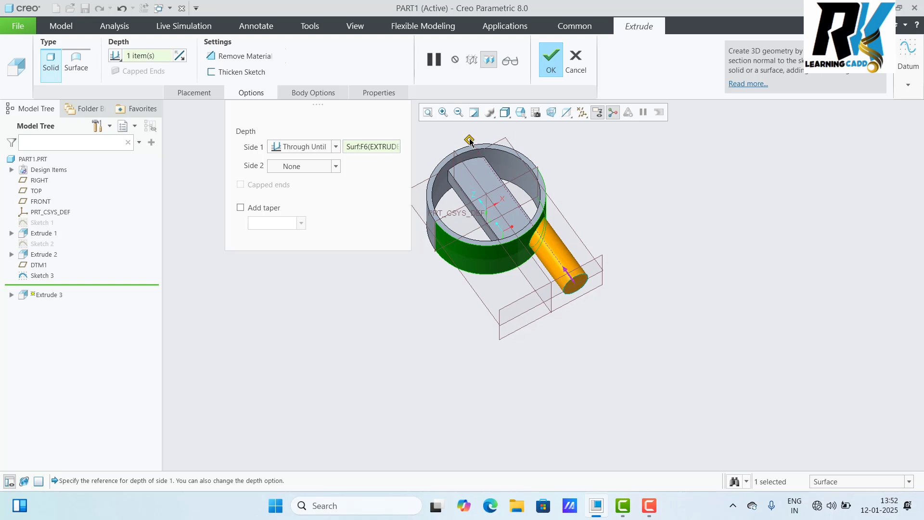
Switch the circle extrusion's Side 1 depth to To Reference, keeping the ring's outer surface as its reference
{"action": "left_click", "coordinate": [335, 147]}
{"action": "left_click", "coordinate": [315, 213]}
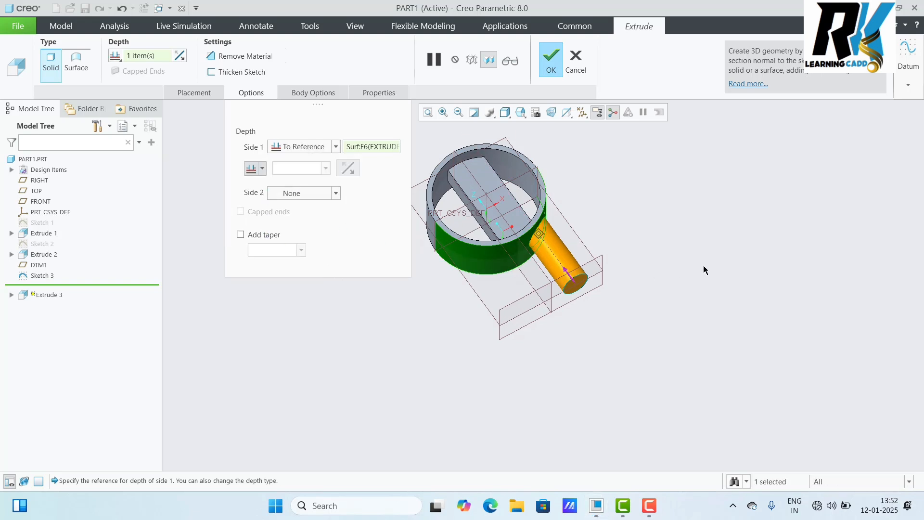
Change the circle extrusion's To Reference depth reference to the ring's inner cylindrical surface
{"action": "middle_click_drag", "start_coordinate": [703, 266], "coordinate": [672, 261]}
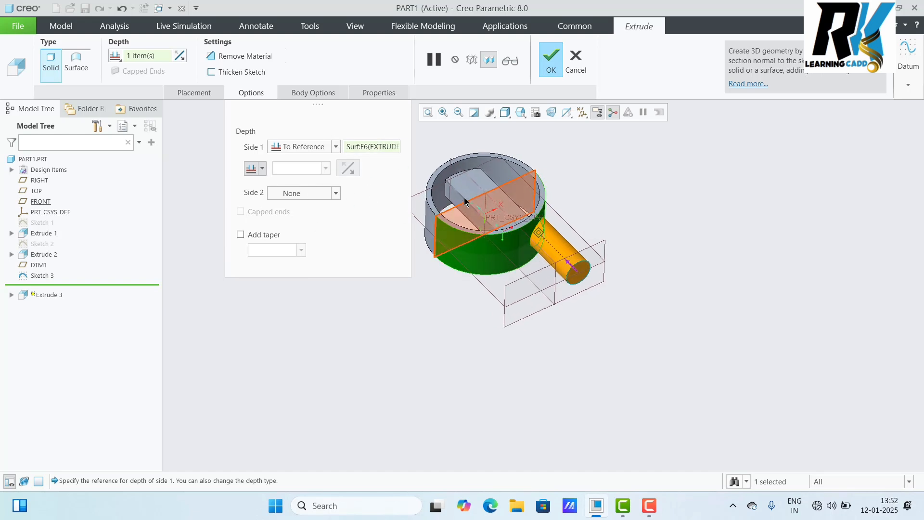
{"action": "left_click", "coordinate": [436, 195]}
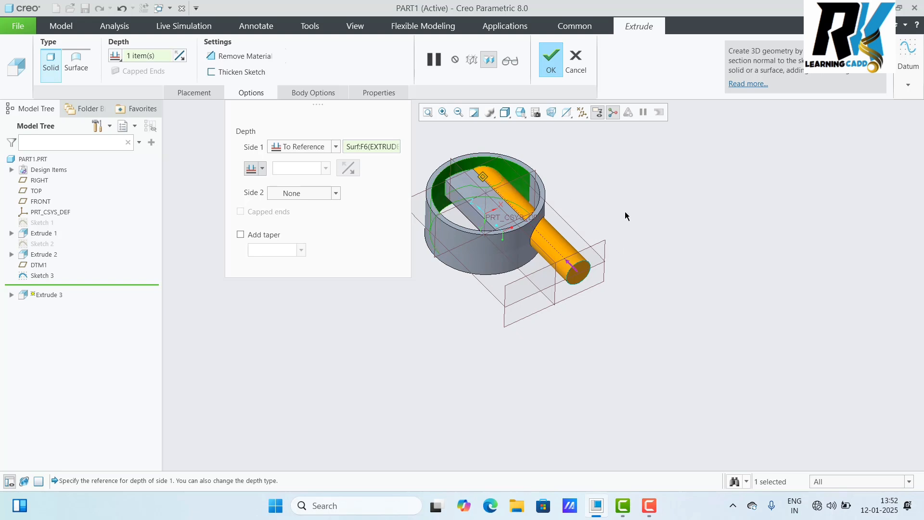
{"action": "middle_click_drag", "start_coordinate": [624, 211], "coordinate": [652, 255]}
{"action": "middle_click_drag", "start_coordinate": [508, 268], "coordinate": [671, 229]}
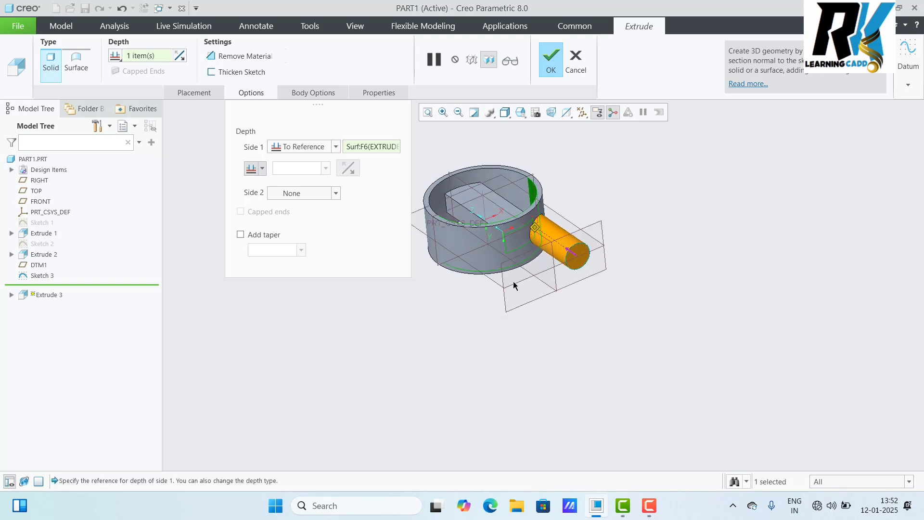
Set the circle extrusion's depth reference to the ring's outer cylindrical surface and complete the extrusion
{"action": "left_click", "coordinate": [491, 251]}
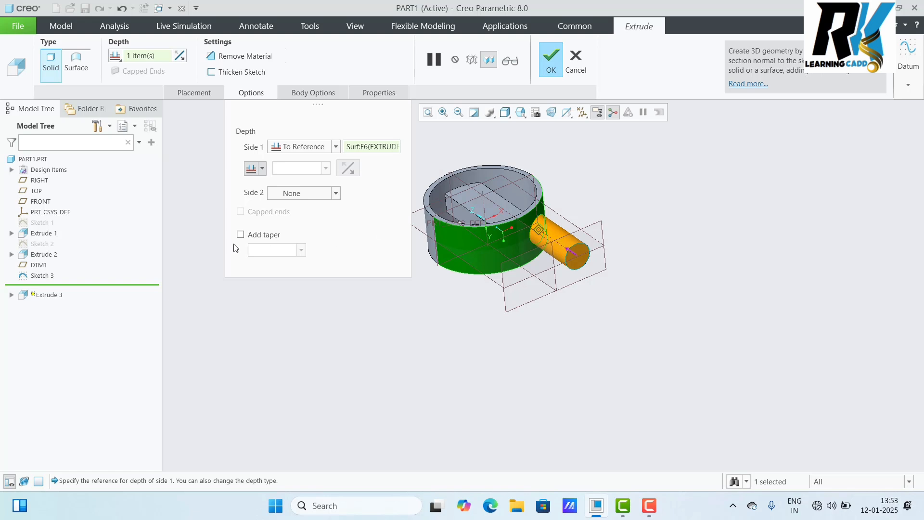
{"action": "left_click", "coordinate": [555, 59]}
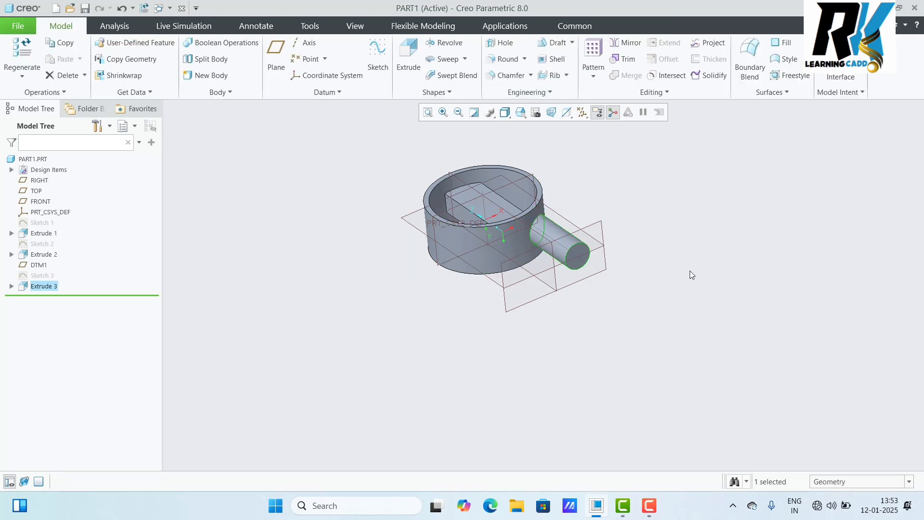
{"action": "mouse_move", "coordinate": [631, 310]}
{"action": "middle_mouse_down"}
{"action": "mouse_move", "coordinate": [659, 342]}
{"action": "mouse_move", "coordinate": [645, 305]}
{"action": "middle_mouse_up"}
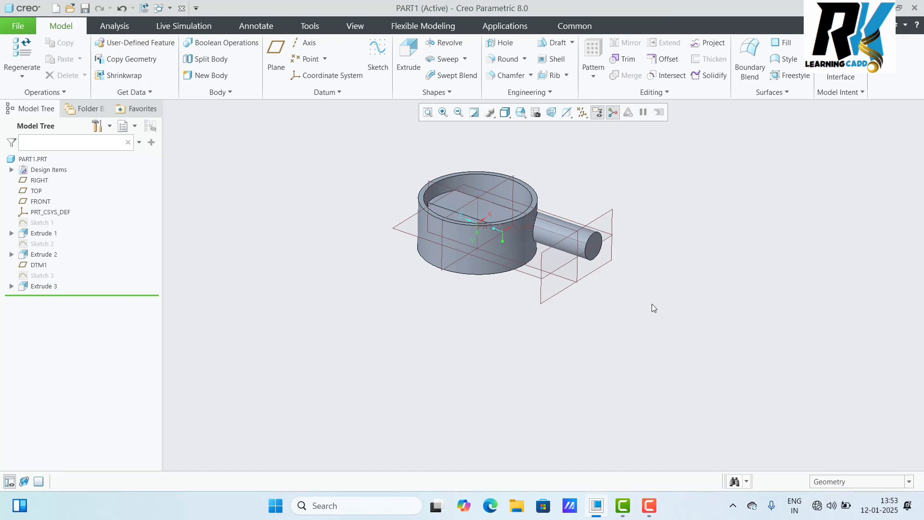
Sketch a narrow horizontal rectangle across the cylinder's circular end face, extending past both sides, and finish the sketch
{"action": "left_click", "coordinate": [408, 53]}
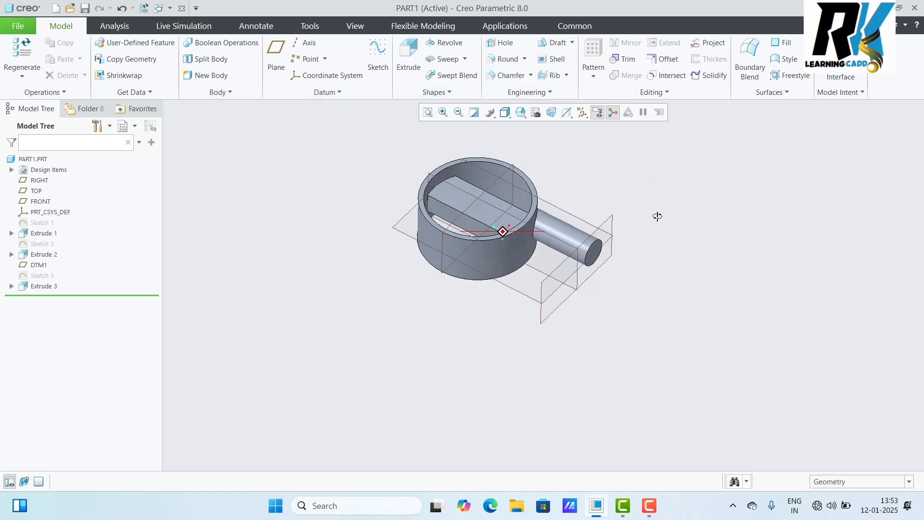
{"action": "scroll", "coordinate": [656, 209], "scroll_direction": "down", "scroll_amount": 3}
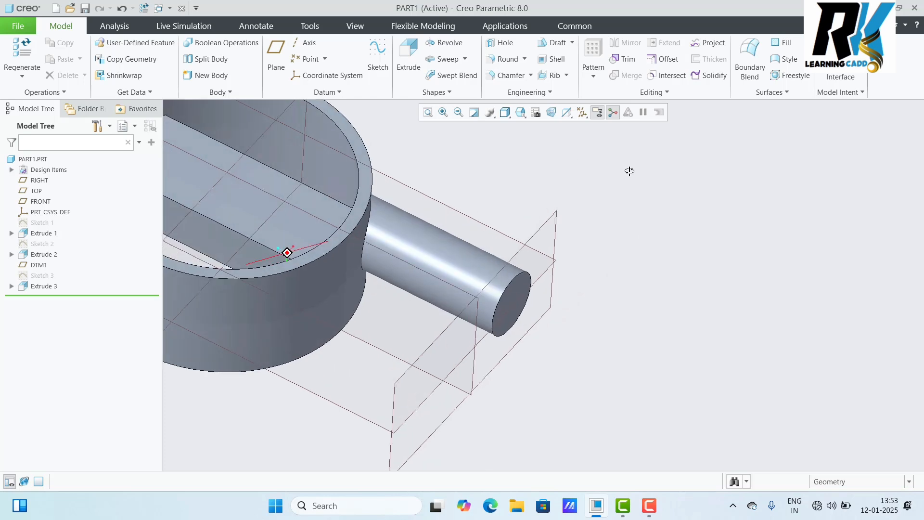
{"action": "scroll", "coordinate": [631, 196], "scroll_direction": "up", "scroll_amount": 5}
{"action": "middle_click_drag", "start_coordinate": [630, 171], "coordinate": [608, 191]}
{"action": "scroll", "coordinate": [597, 204], "scroll_direction": "down", "scroll_amount": 4}
{"action": "left_click", "coordinate": [574, 219]}
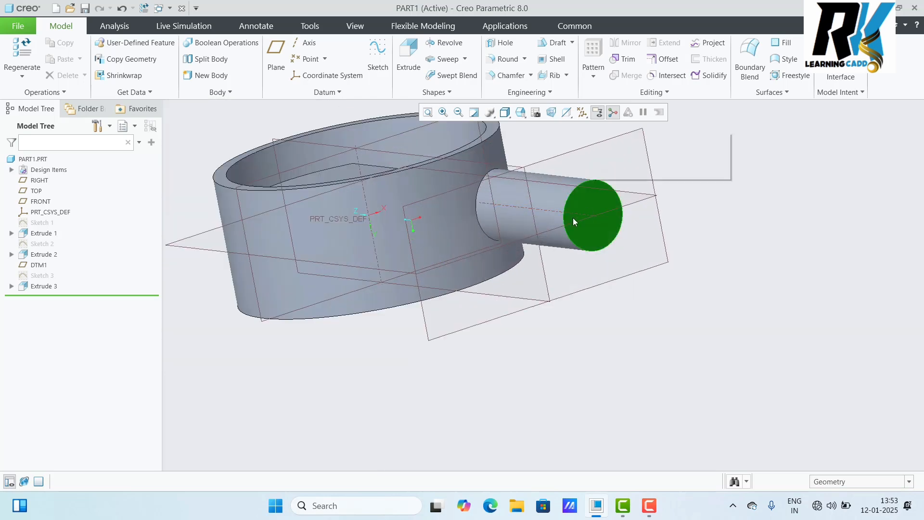
{"action": "left_click", "coordinate": [377, 54]}
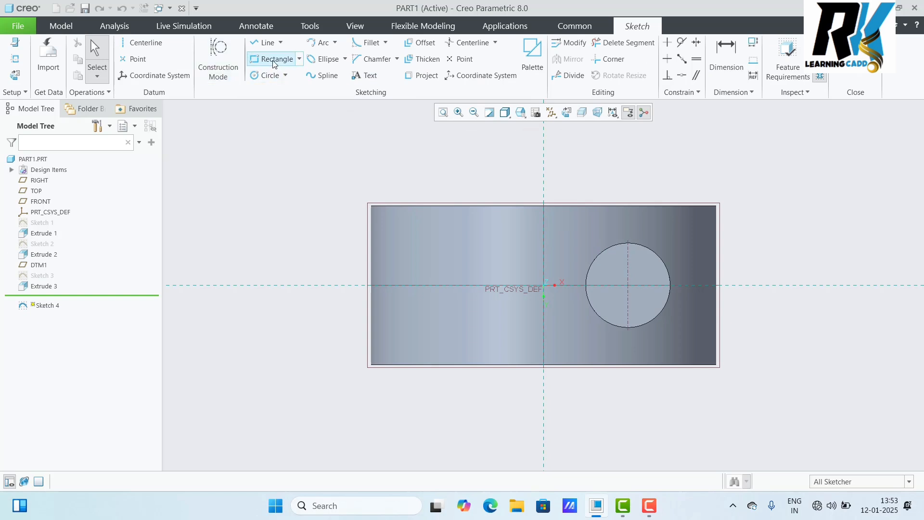
{"action": "left_click", "coordinate": [274, 60]}
{"action": "left_click", "coordinate": [564, 272]}
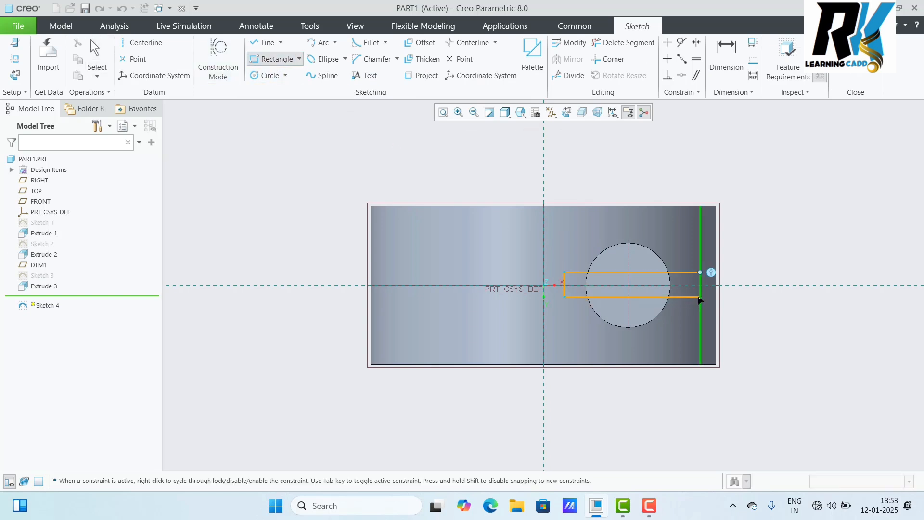
{"action": "left_click", "coordinate": [684, 296]}
{"action": "left_click", "coordinate": [842, 67]}
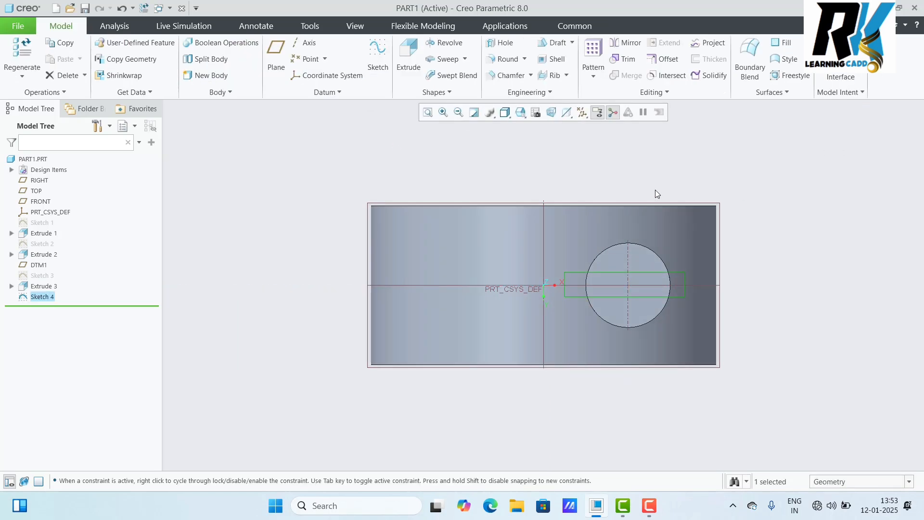
Extrude the rectangle sketch toward the ring as a Remove Material cut, making a slot in the cylinder's end
{"action": "key", "text": "ctrl+d"}
{"action": "scroll", "coordinate": [686, 279], "scroll_direction": "up", "scroll_amount": 3}
{"action": "scroll", "coordinate": [721, 334], "scroll_direction": "down", "scroll_amount": 3}
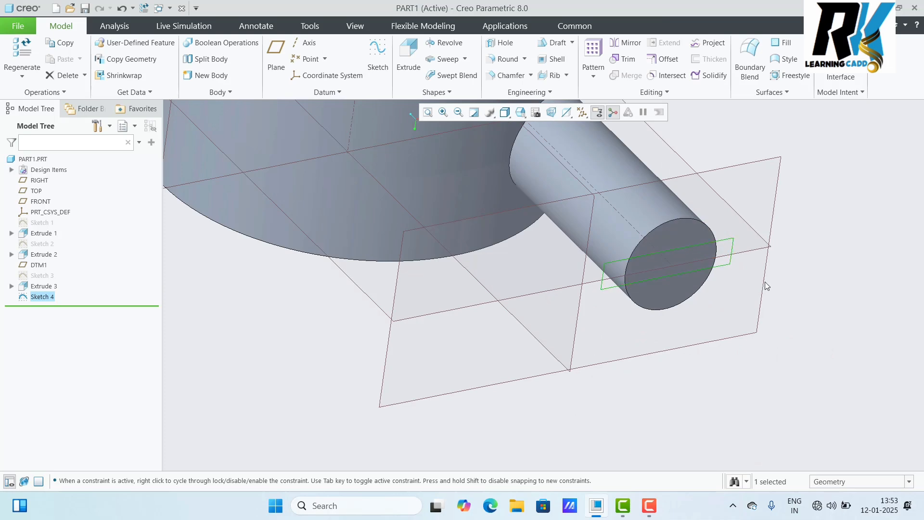
{"action": "left_click", "coordinate": [406, 54]}
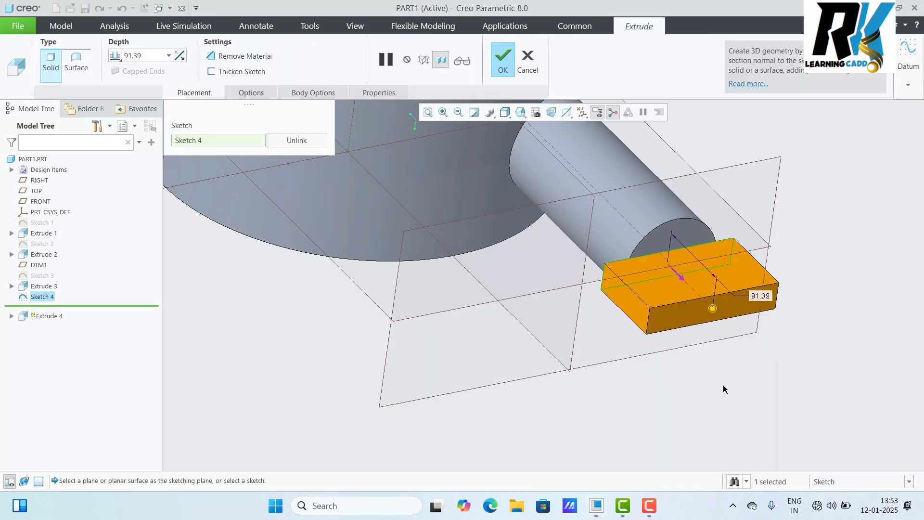
{"action": "scroll", "coordinate": [726, 392], "scroll_direction": "up", "scroll_amount": 3}
{"action": "middle_click_drag", "start_coordinate": [844, 304], "coordinate": [851, 319]}
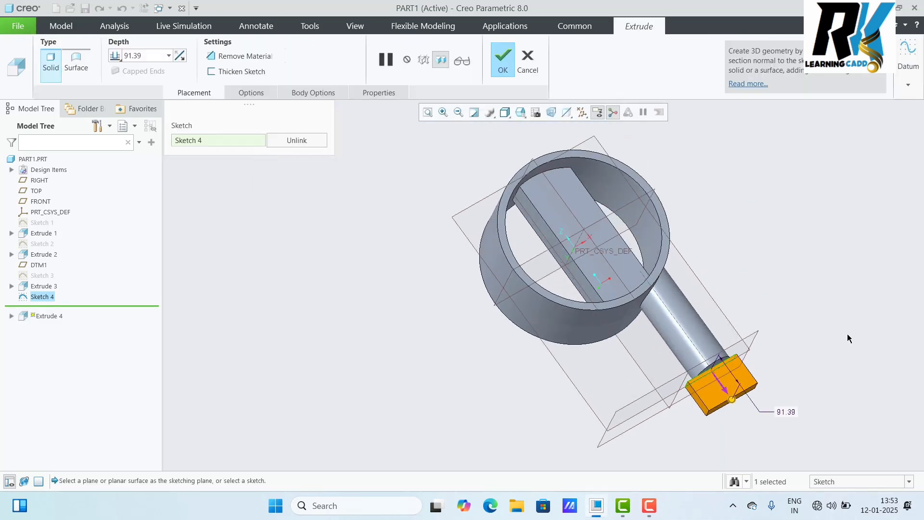
{"action": "left_click", "coordinate": [179, 55]}
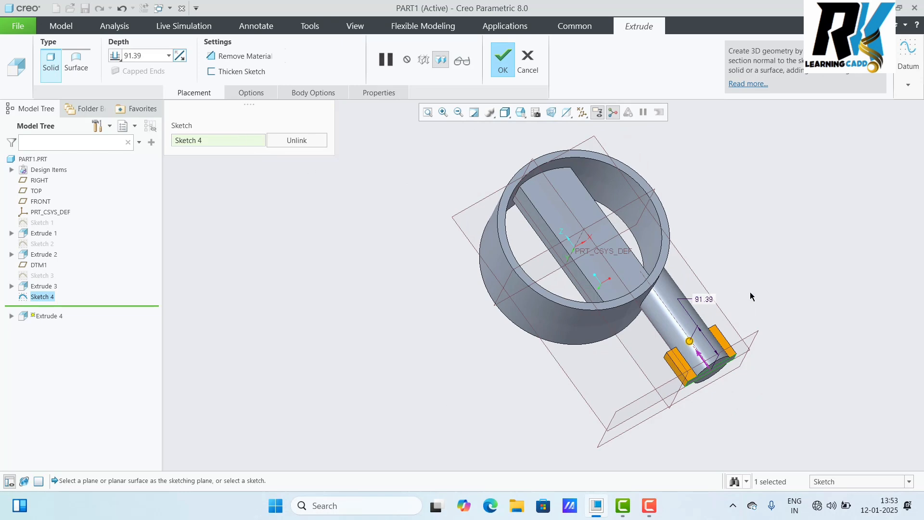
{"action": "scroll", "coordinate": [697, 354], "scroll_direction": "down", "scroll_amount": 4}
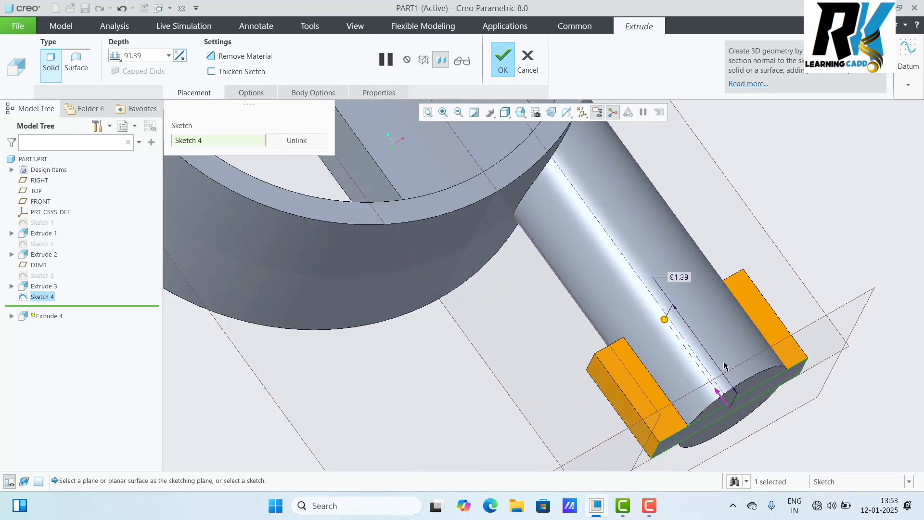
{"action": "left_click", "coordinate": [241, 56]}
{"action": "middle_click_drag", "start_coordinate": [807, 244], "coordinate": [800, 206]}
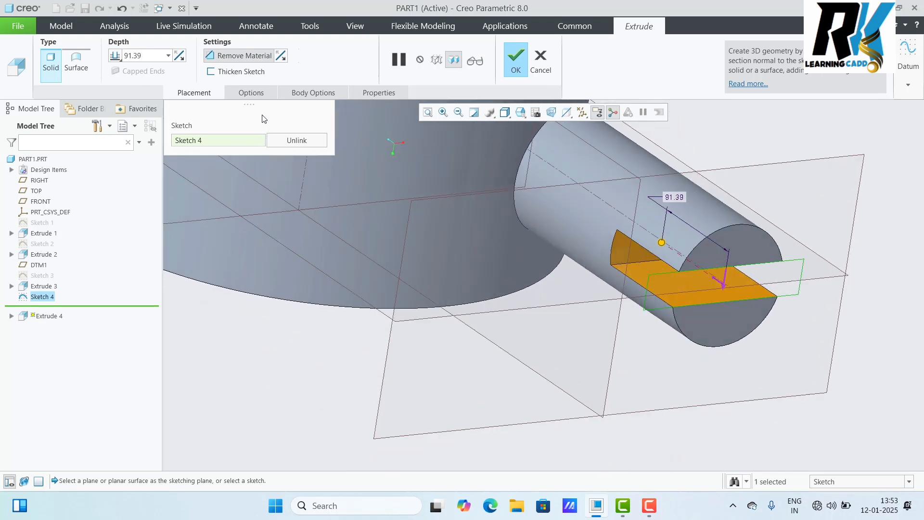
Add a taper of 3 to the slot cut and complete the extrusion
{"action": "left_click", "coordinate": [251, 92]}
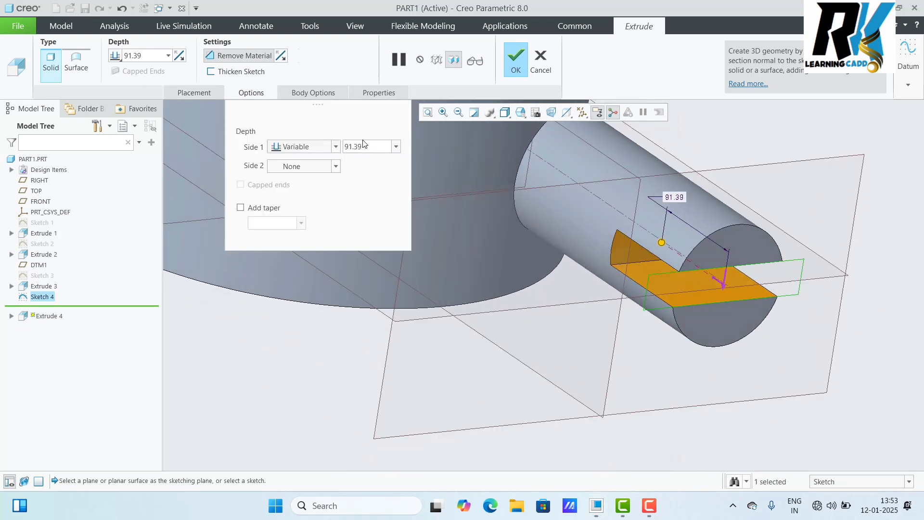
{"action": "left_click", "coordinate": [240, 207]}
{"action": "double_click", "coordinate": [272, 222]}
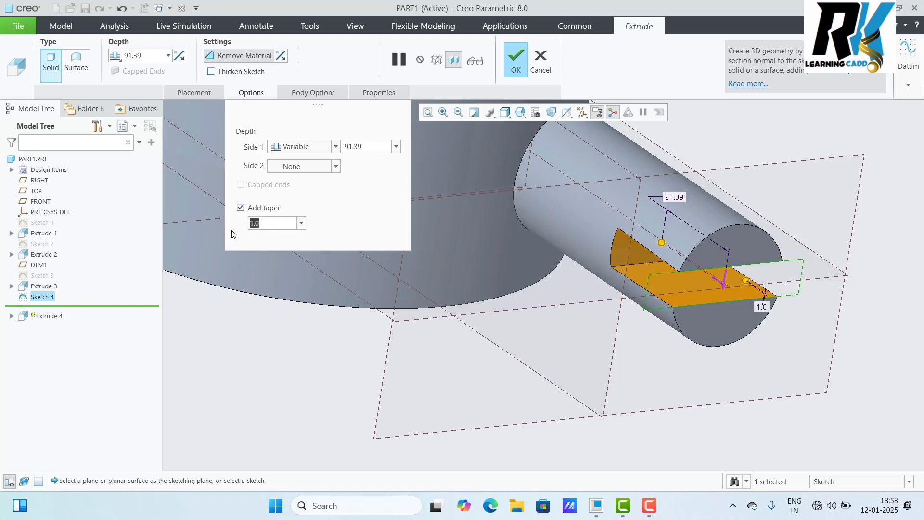
{"action": "type", "text": "3"}
{"action": "key", "text": "Return"}
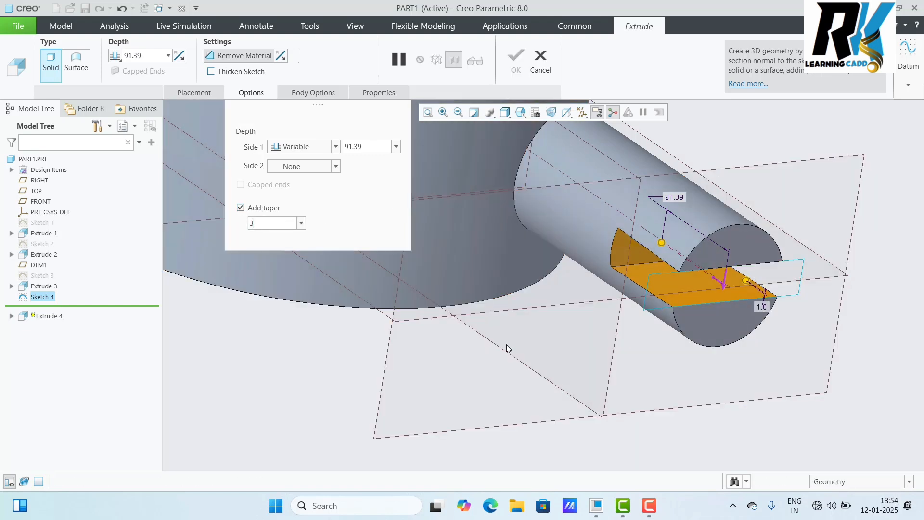
{"action": "left_click", "coordinate": [515, 57]}
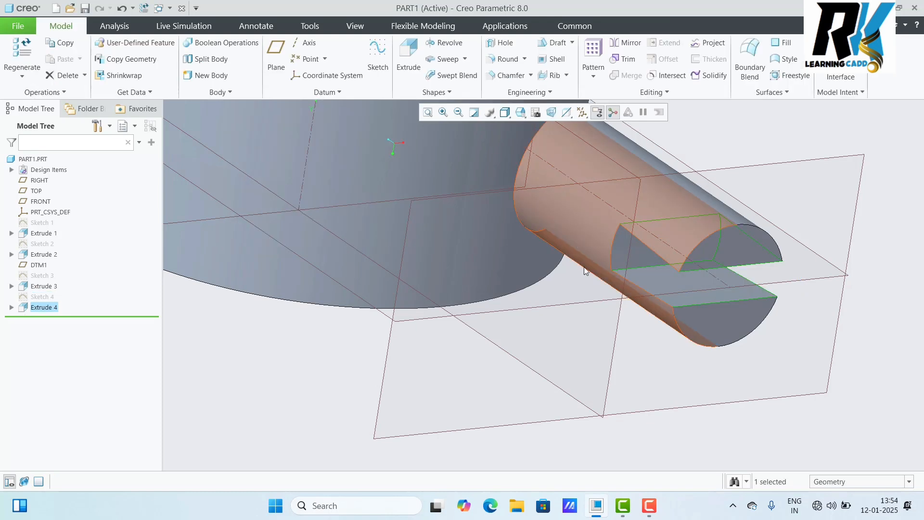
{"action": "scroll", "coordinate": [611, 284], "scroll_direction": "up", "scroll_amount": 5}
{"action": "left_click", "coordinate": [697, 229]}
{"action": "middle_click_drag", "start_coordinate": [697, 229], "coordinate": [758, 236]}
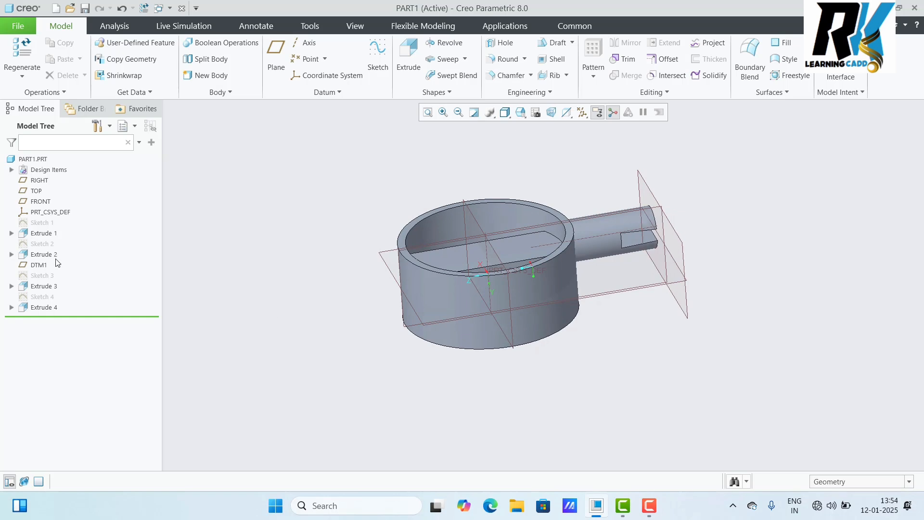
Delete all modelled features from Sketch 1 through Extrude 4, keeping only the default datum planes and coordinate system
{"action": "left_click", "coordinate": [48, 307]}
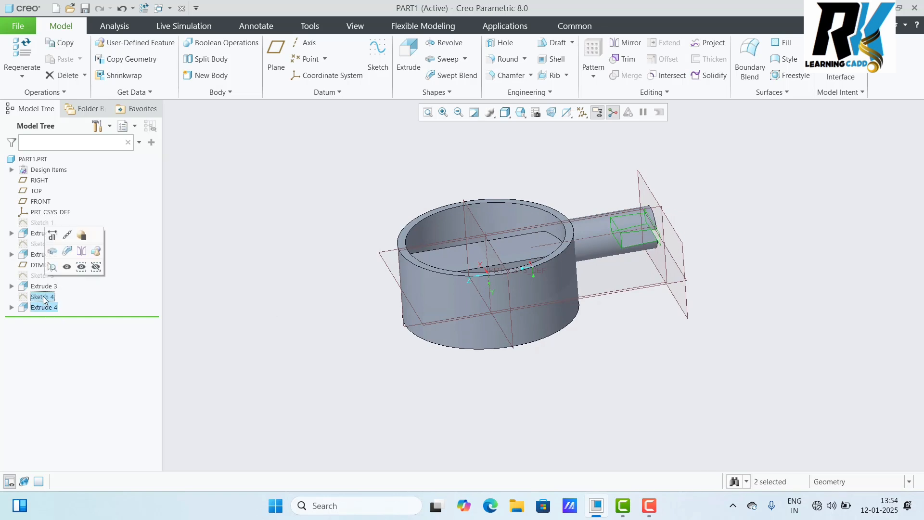
{"action": "left_click", "coordinate": [42, 296], "text": "ctrl"}
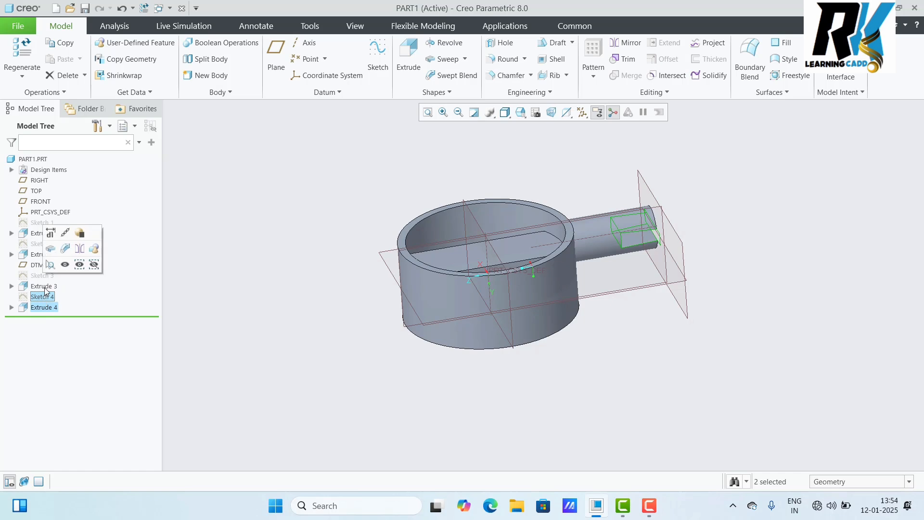
{"action": "left_click", "coordinate": [43, 285], "text": "ctrl"}
{"action": "left_click", "coordinate": [42, 275], "text": "ctrl"}
{"action": "left_click", "coordinate": [41, 265], "text": "ctrl"}
{"action": "left_click", "coordinate": [43, 254], "text": "ctrl"}
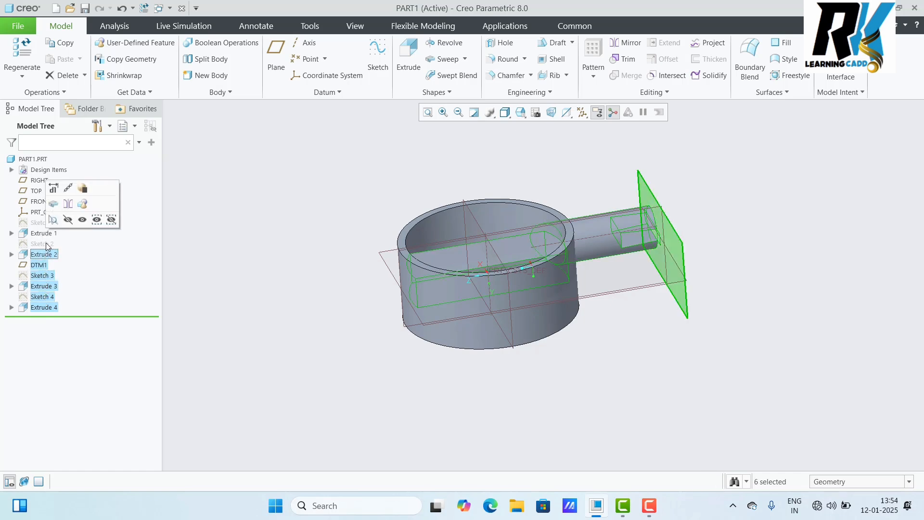
{"action": "left_click", "coordinate": [44, 244], "text": "ctrl"}
{"action": "left_click", "coordinate": [46, 234], "text": "ctrl"}
{"action": "left_click", "coordinate": [41, 222], "text": "ctrl"}
{"action": "right_click", "coordinate": [48, 223]}
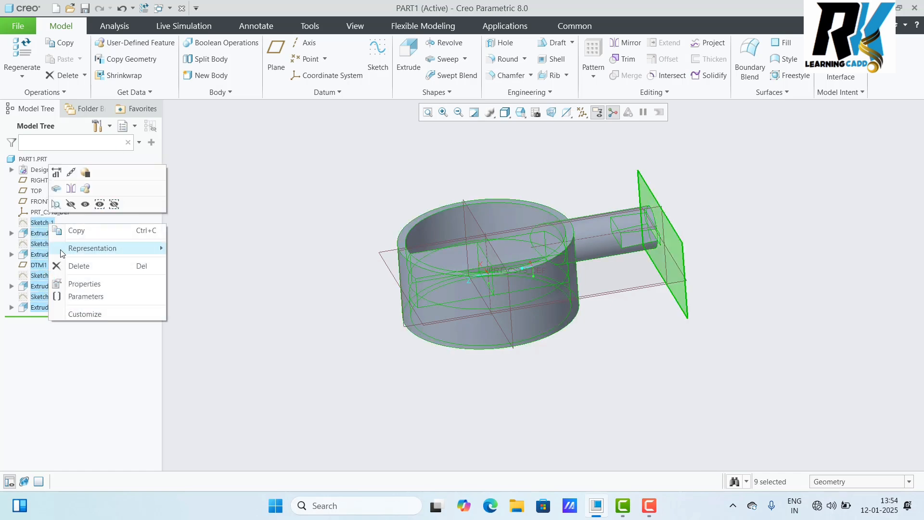
{"action": "left_click", "coordinate": [75, 269]}
{"action": "left_click", "coordinate": [432, 267]}
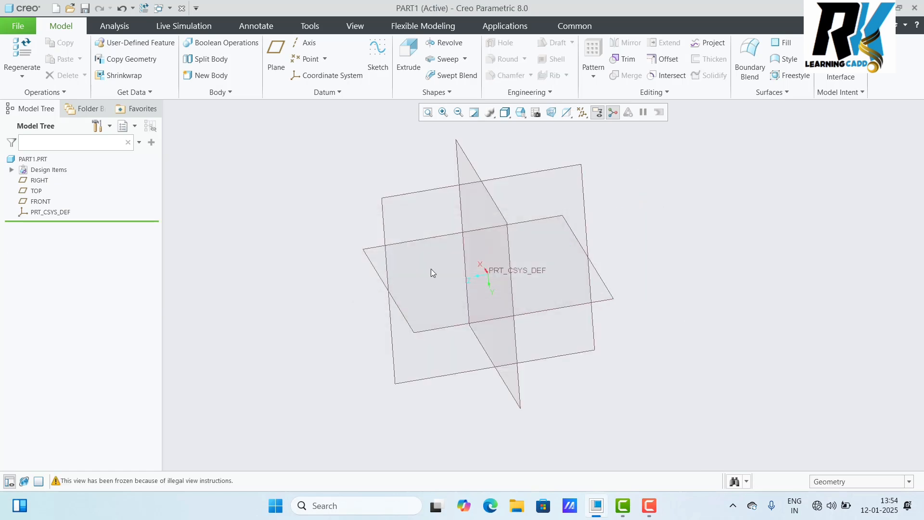
Sketch an open zigzag chain of four connected lines on the RIGHT datum plane and finish the sketch
{"action": "middle_click_drag", "start_coordinate": [628, 282], "coordinate": [607, 252]}
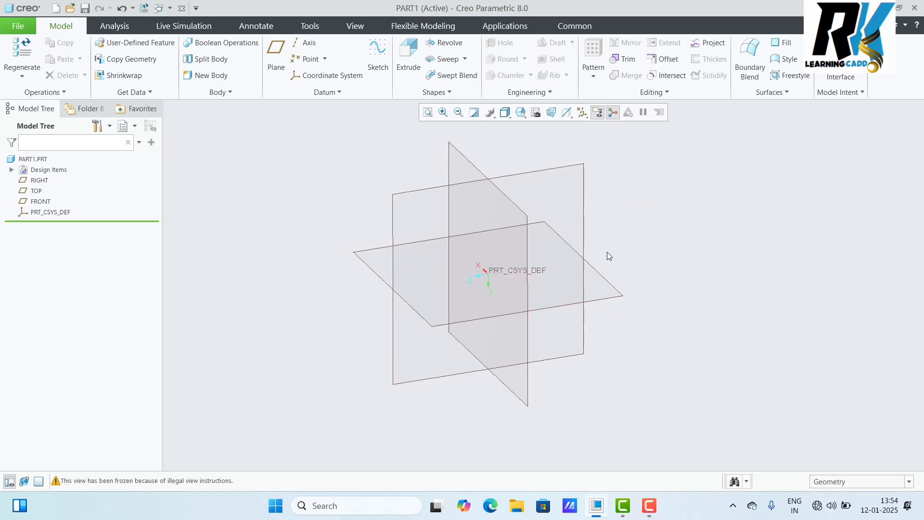
{"action": "left_click", "coordinate": [564, 167]}
{"action": "left_click", "coordinate": [378, 55]}
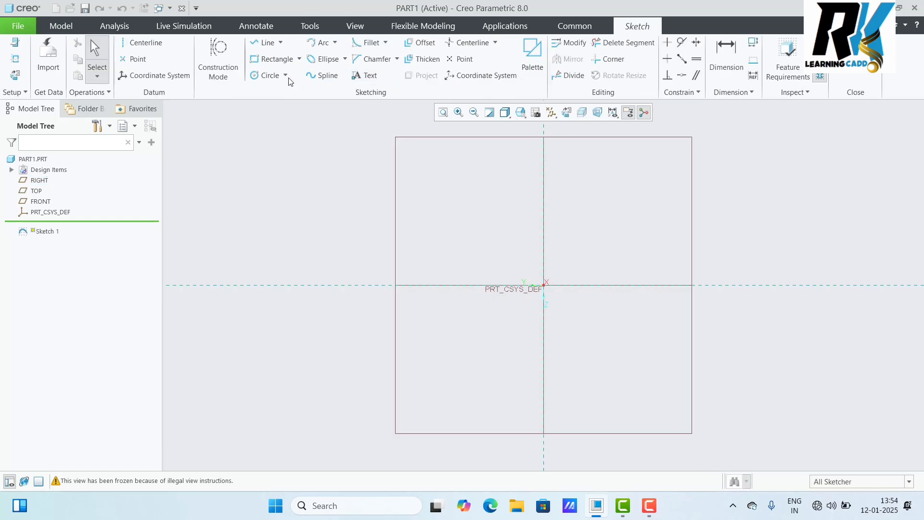
{"action": "left_click", "coordinate": [262, 44]}
{"action": "left_click", "coordinate": [265, 269]}
{"action": "left_click", "coordinate": [398, 205]}
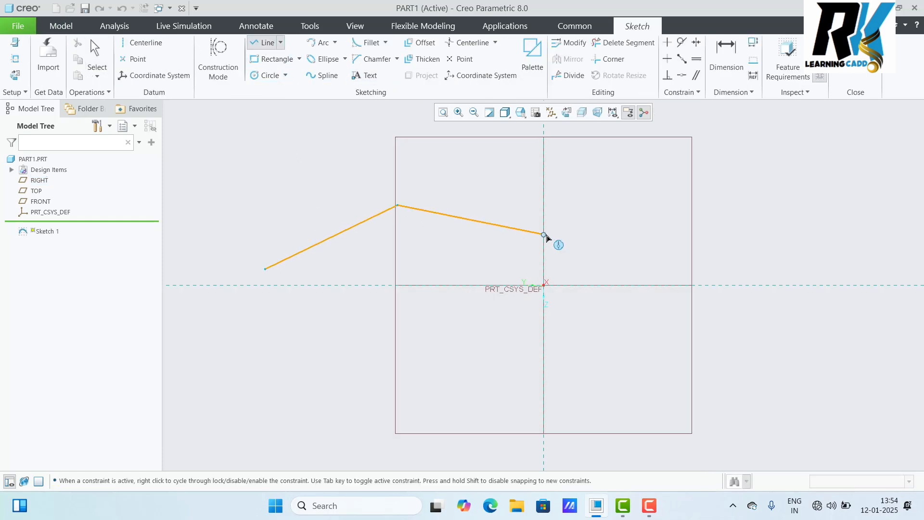
{"action": "left_click", "coordinate": [543, 235]}
{"action": "left_click", "coordinate": [669, 195]}
{"action": "left_click", "coordinate": [774, 235]}
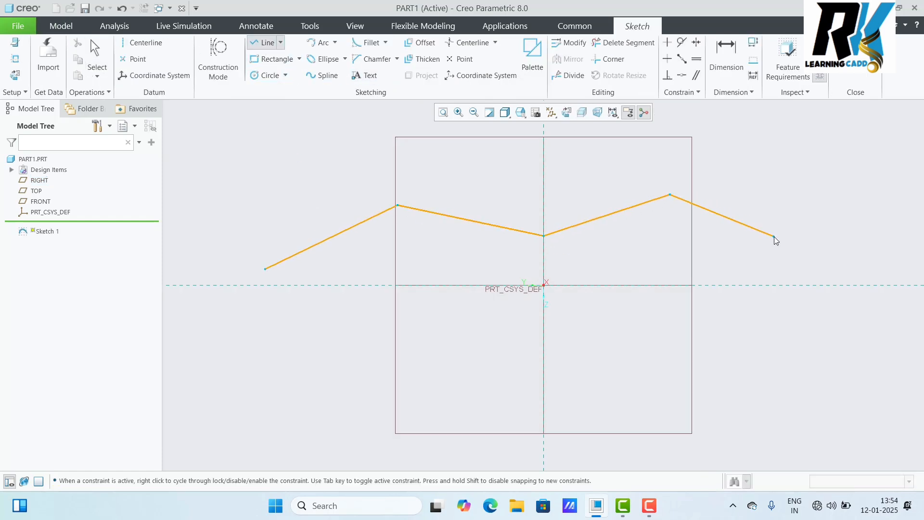
{"action": "middle_click", "coordinate": [774, 235]}
{"action": "left_click", "coordinate": [843, 75]}
Extrude the open zigzag sketch as a surface with a depth of 499.34 and complete the feature
{"action": "middle_click_drag", "start_coordinate": [663, 198], "coordinate": [680, 219]}
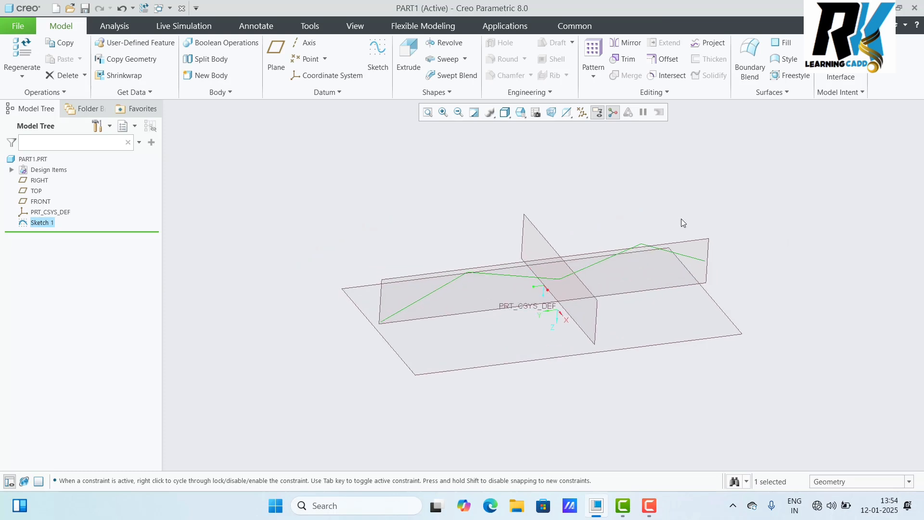
{"action": "middle_click_drag", "start_coordinate": [674, 181], "coordinate": [666, 183]}
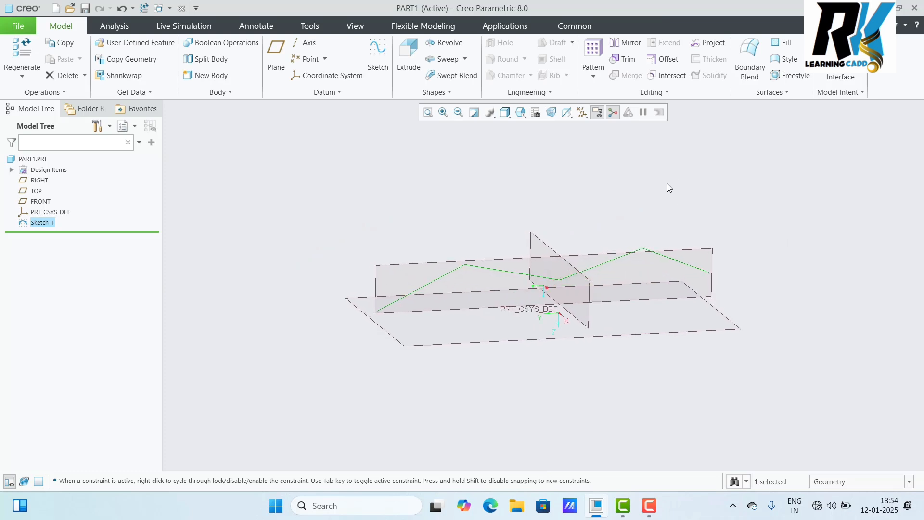
{"action": "left_click", "coordinate": [405, 54]}
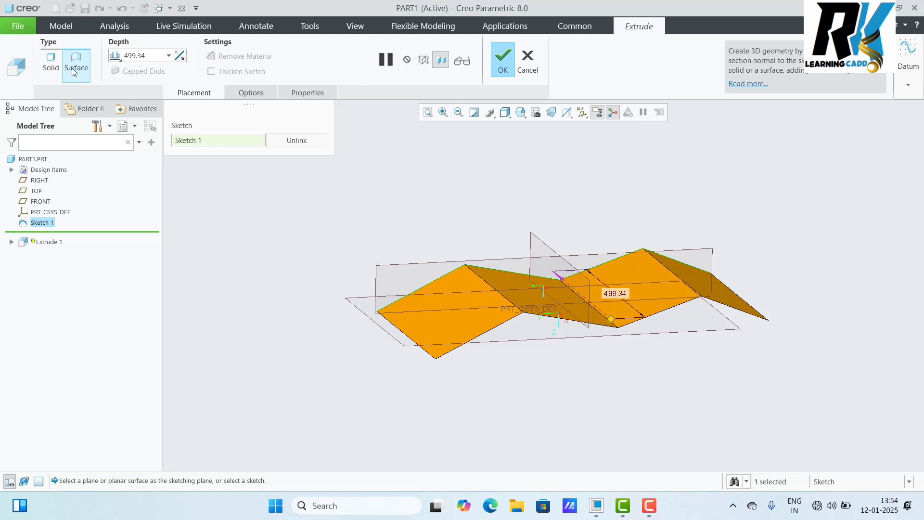
{"action": "left_click", "coordinate": [246, 93]}
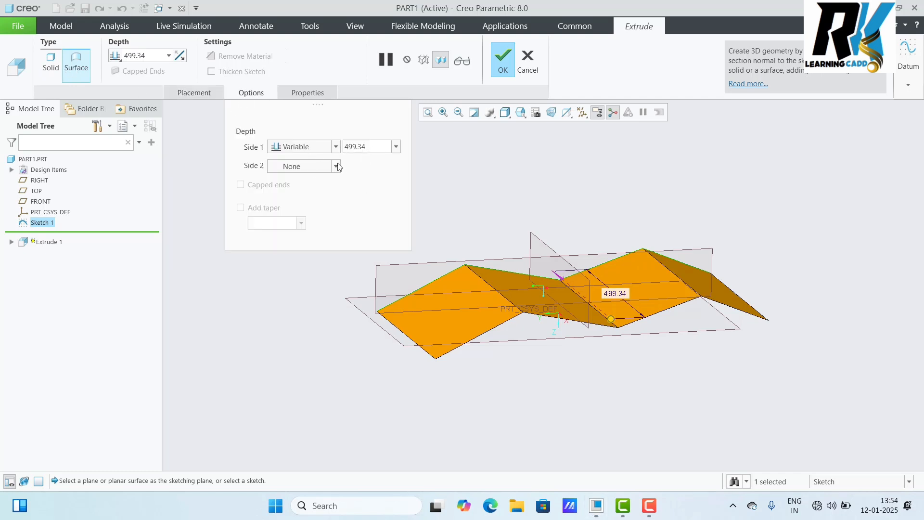
{"action": "left_click", "coordinate": [503, 62]}
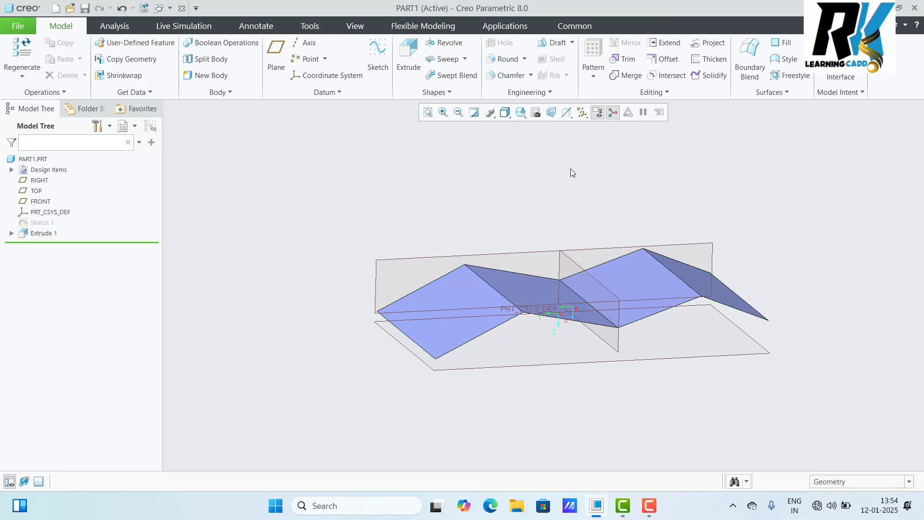
Sketch an ellipse on the horizontal datum plane beneath the zigzag surface, centred near the surface's middle, and finish the sketch
{"action": "mouse_move", "coordinate": [570, 168]}
{"action": "middle_mouse_down"}
{"action": "mouse_move", "coordinate": [582, 183]}
{"action": "mouse_move", "coordinate": [580, 171]}
{"action": "middle_mouse_up"}
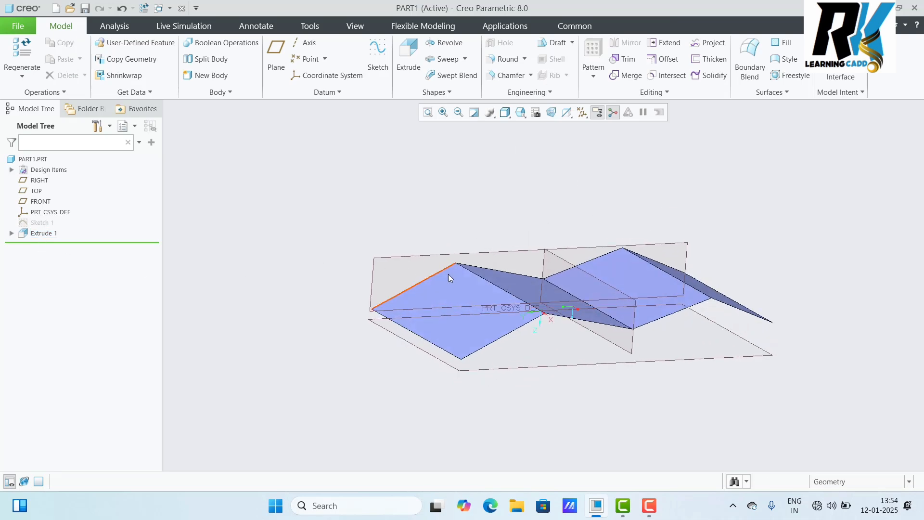
{"action": "middle_click_drag", "start_coordinate": [448, 273], "coordinate": [495, 277]}
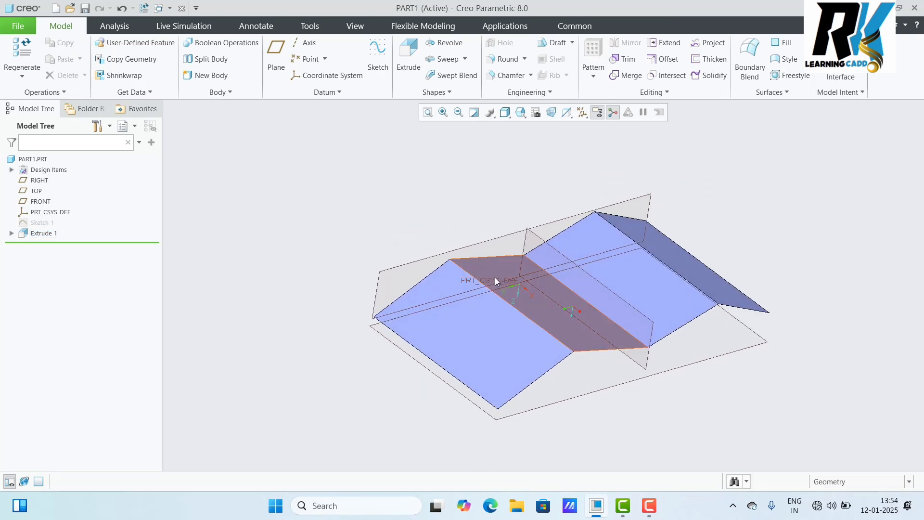
{"action": "scroll", "coordinate": [613, 269], "scroll_direction": "down", "scroll_amount": 5}
{"action": "scroll", "coordinate": [594, 276], "scroll_direction": "up", "scroll_amount": 4}
{"action": "mouse_move", "coordinate": [649, 254]}
{"action": "middle_mouse_down"}
{"action": "mouse_move", "coordinate": [640, 225]}
{"action": "mouse_move", "coordinate": [635, 248]}
{"action": "middle_mouse_up"}
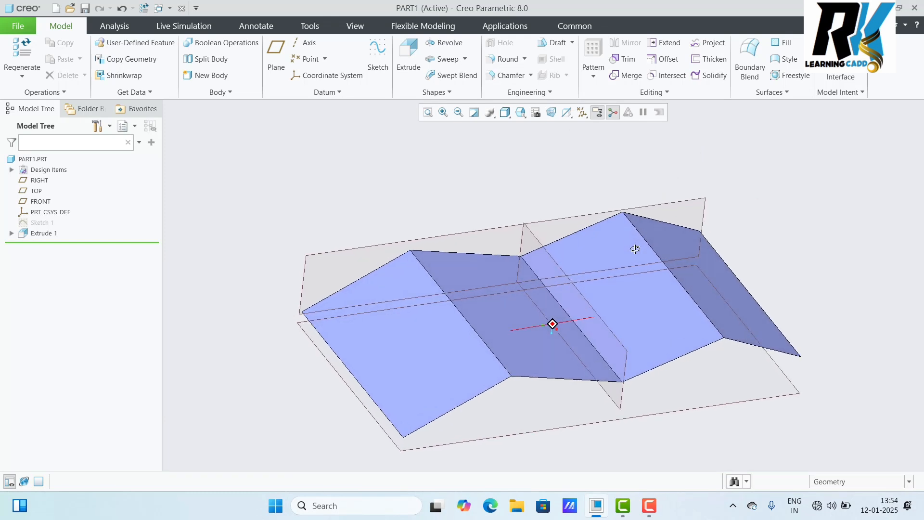
{"action": "scroll", "coordinate": [596, 256], "scroll_direction": "up", "scroll_amount": 3}
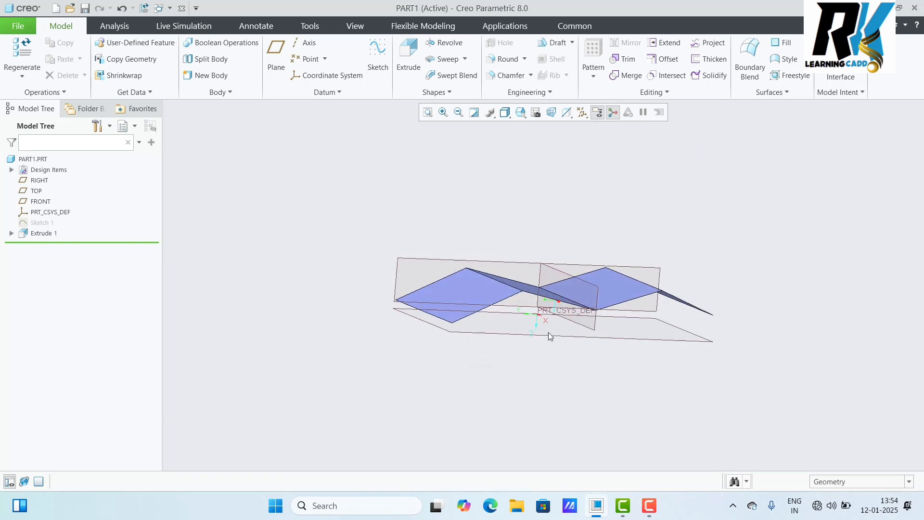
{"action": "left_click", "coordinate": [549, 336]}
{"action": "left_click", "coordinate": [379, 50]}
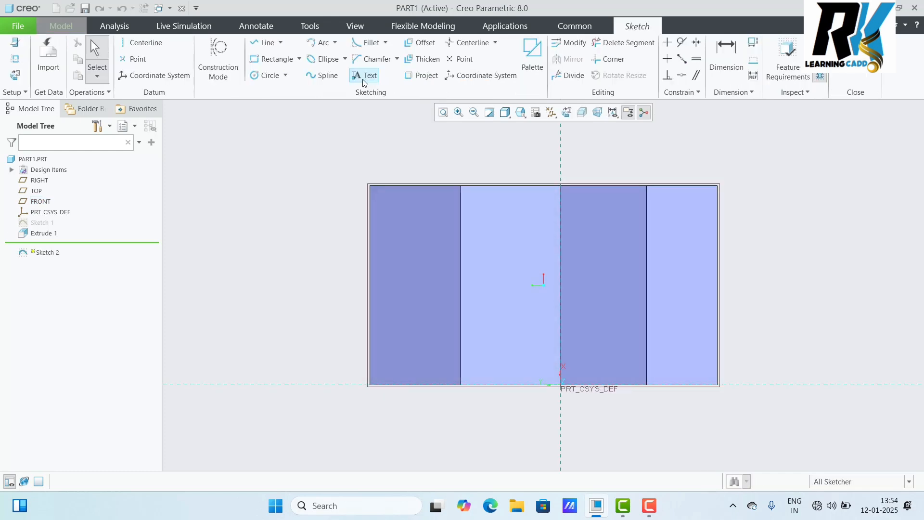
{"action": "left_click", "coordinate": [325, 59]}
{"action": "left_click", "coordinate": [544, 284]}
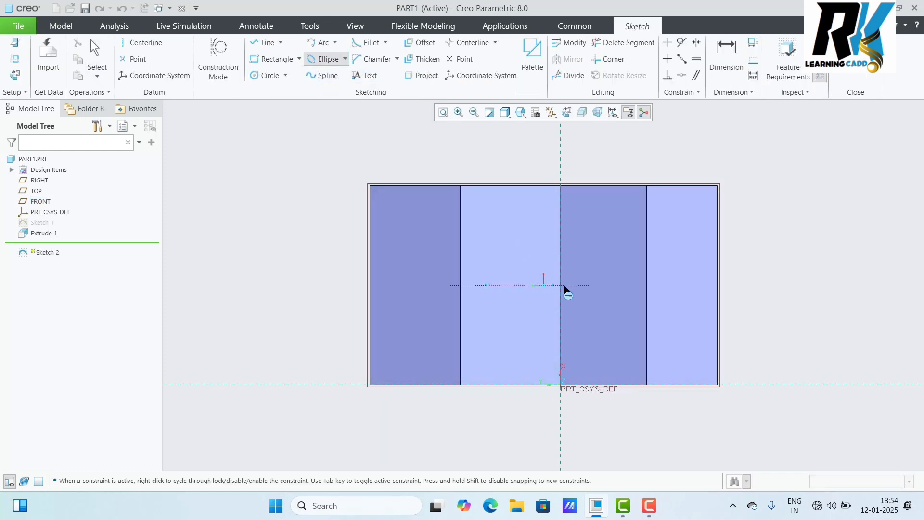
{"action": "left_click", "coordinate": [605, 285]}
{"action": "left_click", "coordinate": [600, 251]}
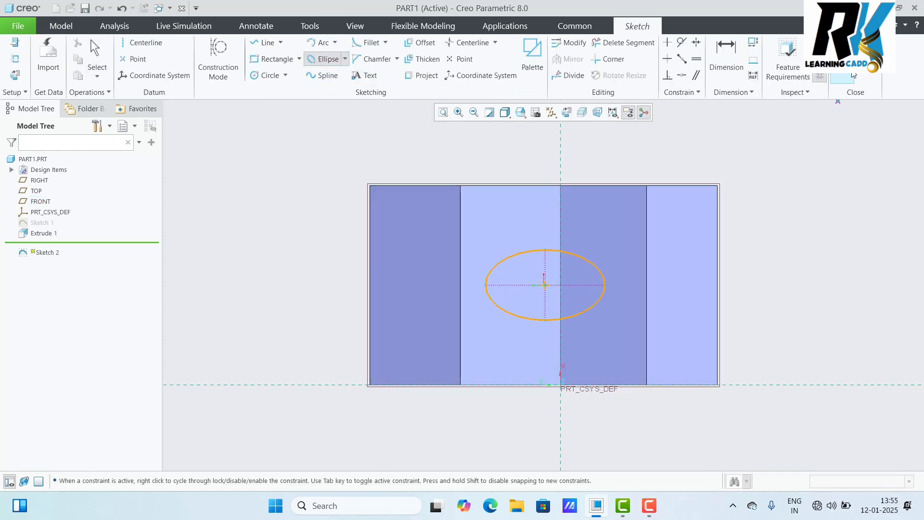
{"action": "left_click", "coordinate": [847, 65]}
Extrude the ellipse upward 237.41 as a surface with Remove Material, trimming an elliptical opening through the zigzag quilt
{"action": "mouse_move", "coordinate": [794, 164]}
{"action": "middle_mouse_down"}
{"action": "mouse_move", "coordinate": [773, 241]}
{"action": "mouse_move", "coordinate": [790, 274]}
{"action": "middle_mouse_up"}
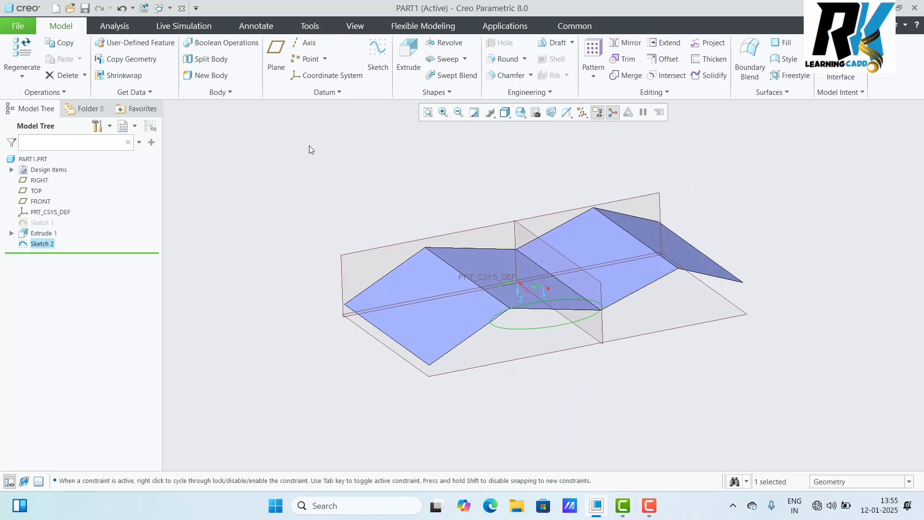
{"action": "left_click", "coordinate": [407, 55]}
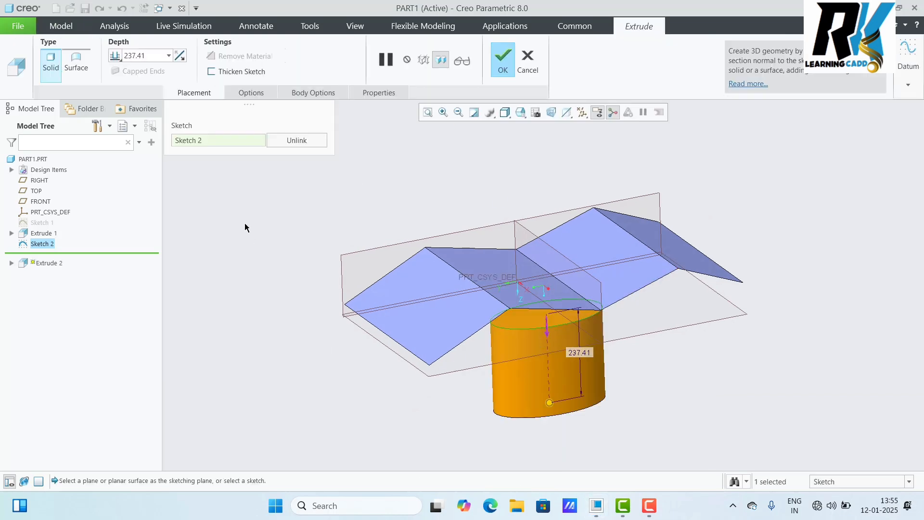
{"action": "left_click", "coordinate": [180, 55]}
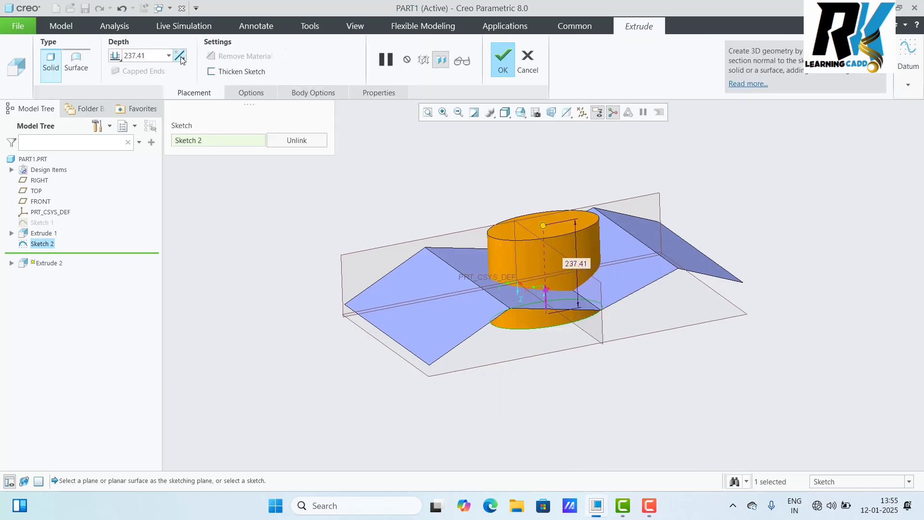
{"action": "left_click", "coordinate": [80, 66]}
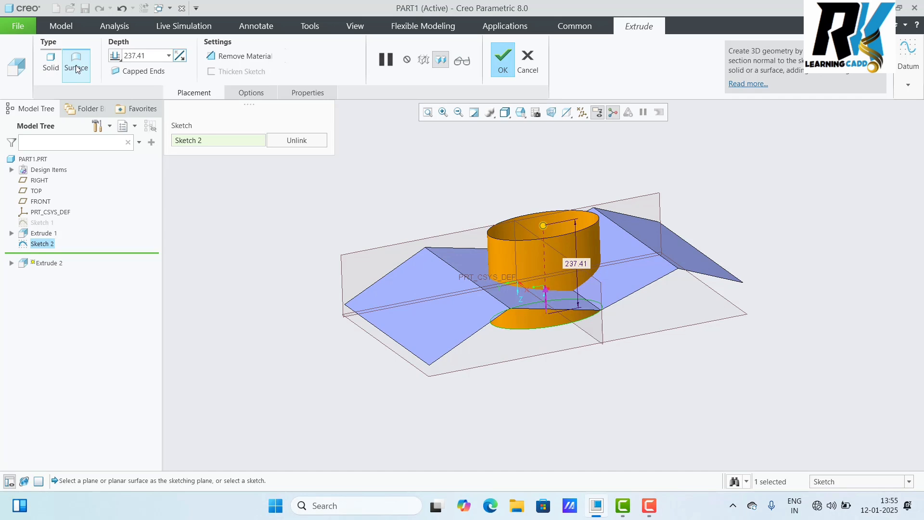
{"action": "left_click", "coordinate": [232, 62]}
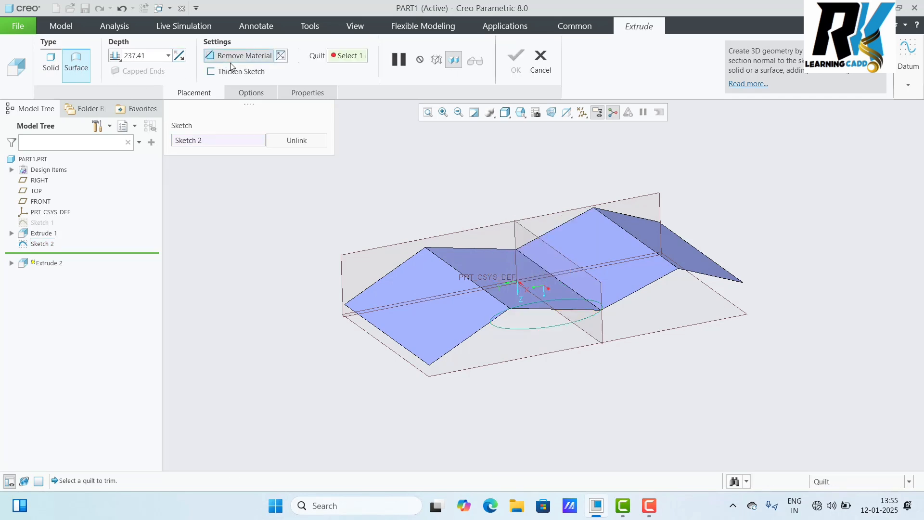
{"action": "mouse_move", "coordinate": [594, 348]}
{"action": "middle_mouse_down"}
{"action": "mouse_move", "coordinate": [598, 319]}
{"action": "mouse_move", "coordinate": [600, 340]}
{"action": "mouse_move", "coordinate": [553, 326]}
{"action": "middle_mouse_up"}
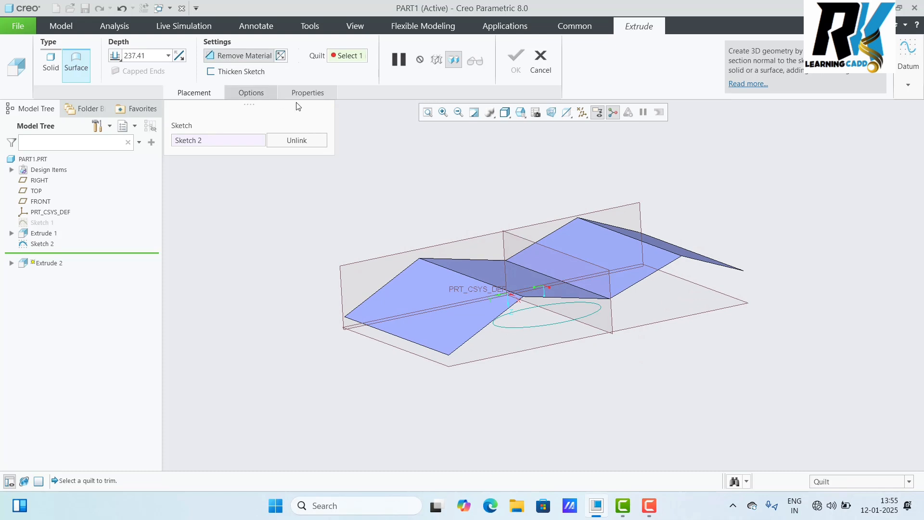
{"action": "left_click", "coordinate": [535, 283]}
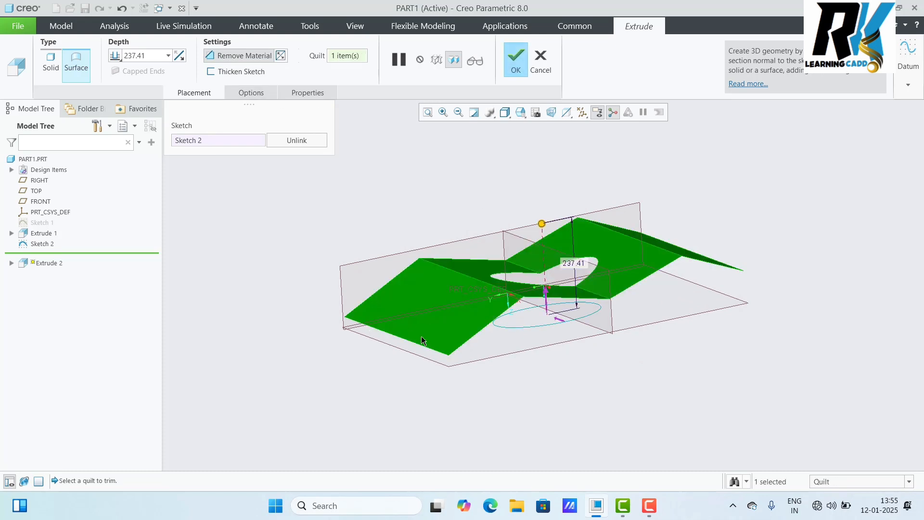
{"action": "middle_click_drag", "start_coordinate": [603, 268], "coordinate": [562, 367]}
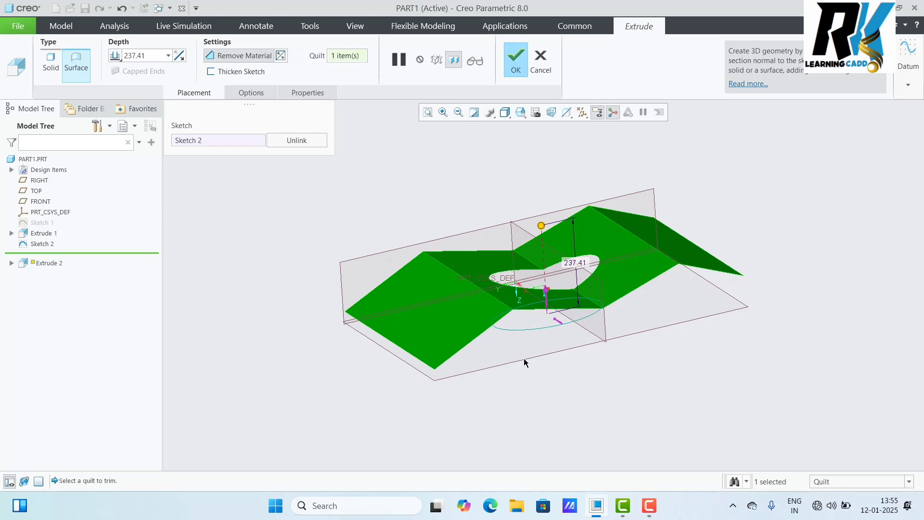
{"action": "left_click", "coordinate": [514, 64]}
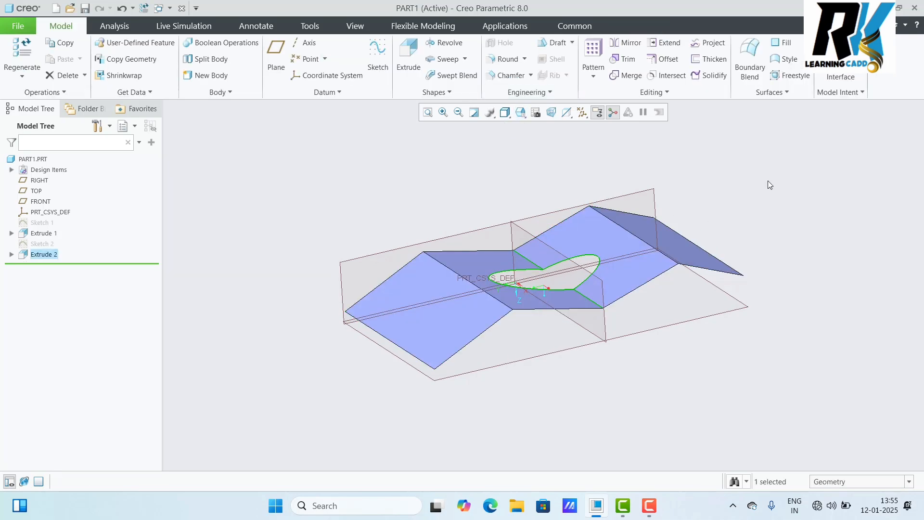
{"action": "middle_click_drag", "start_coordinate": [768, 182], "coordinate": [776, 204]}
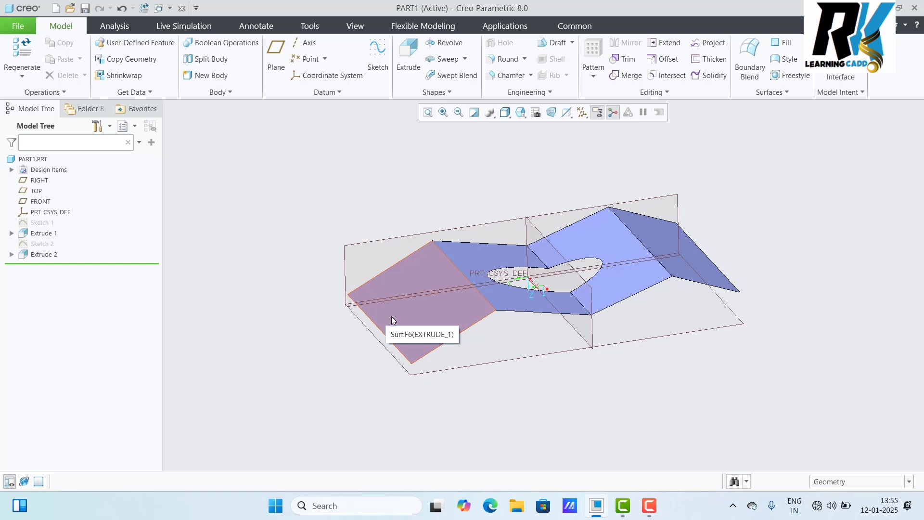
{"action": "mouse_move", "coordinate": [711, 315]}
{"action": "middle_mouse_down"}
{"action": "mouse_move", "coordinate": [718, 291]}
{"action": "mouse_move", "coordinate": [726, 313]}
{"action": "middle_mouse_up"}
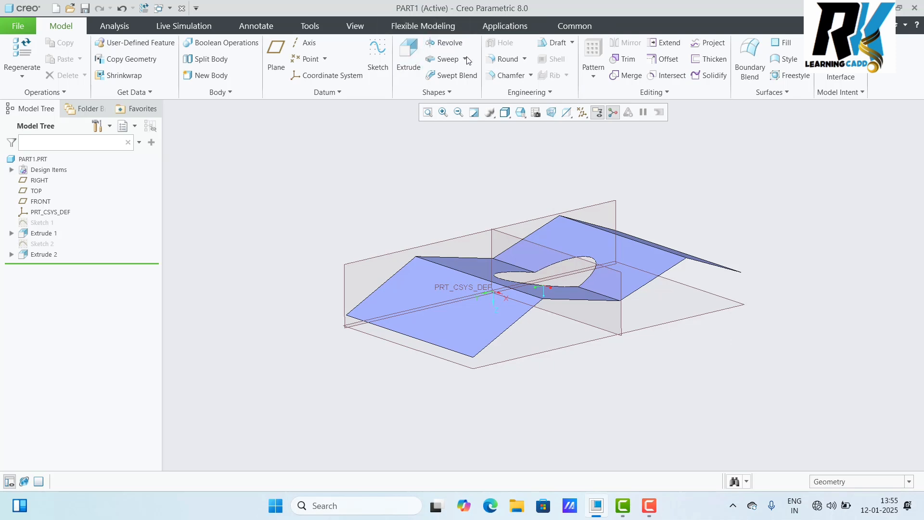
{"action": "left_click", "coordinate": [651, 513]}
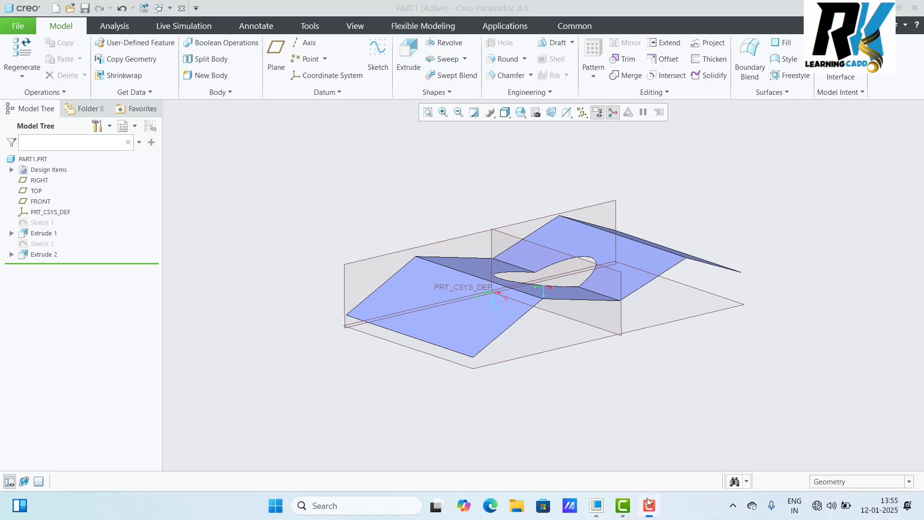